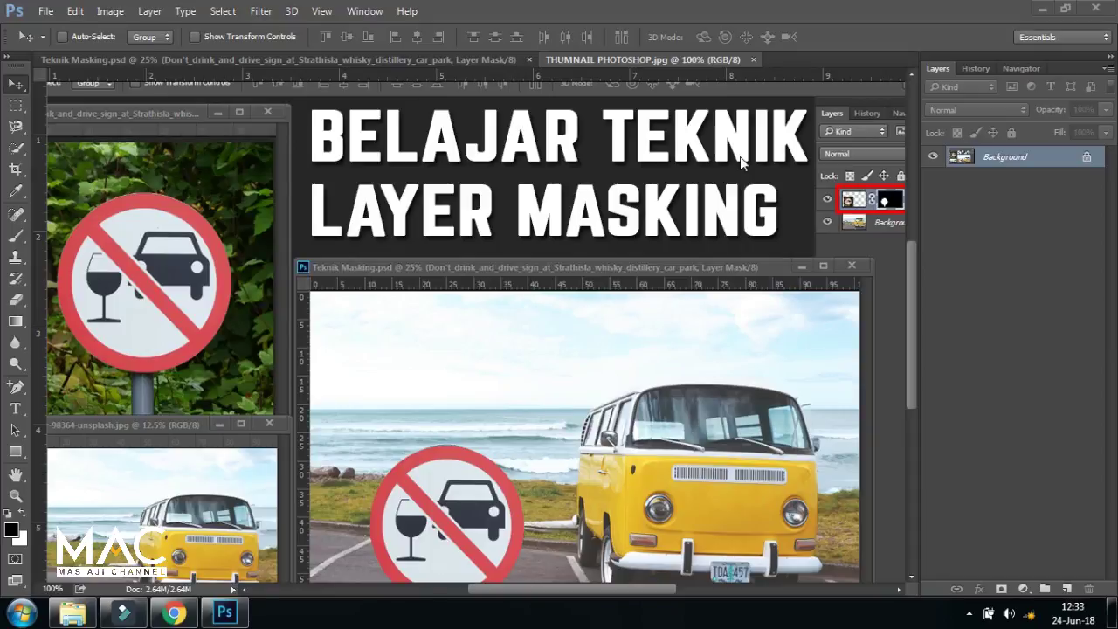
Switch from Photoshop to the YouTube video's comments in Chrome.
click(175, 612)
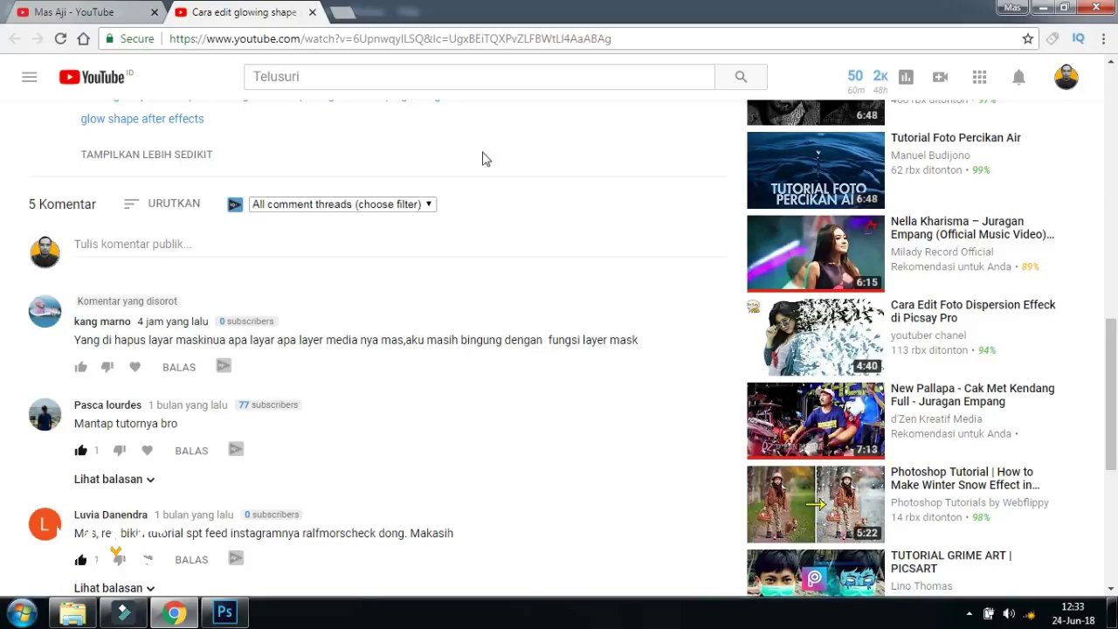
Scroll the YouTube page up to the video player, then back down toward the comments.
scroll(533, 342, up, 5)
scroll(531, 341, up, 2)
scroll(530, 341, up, 2)
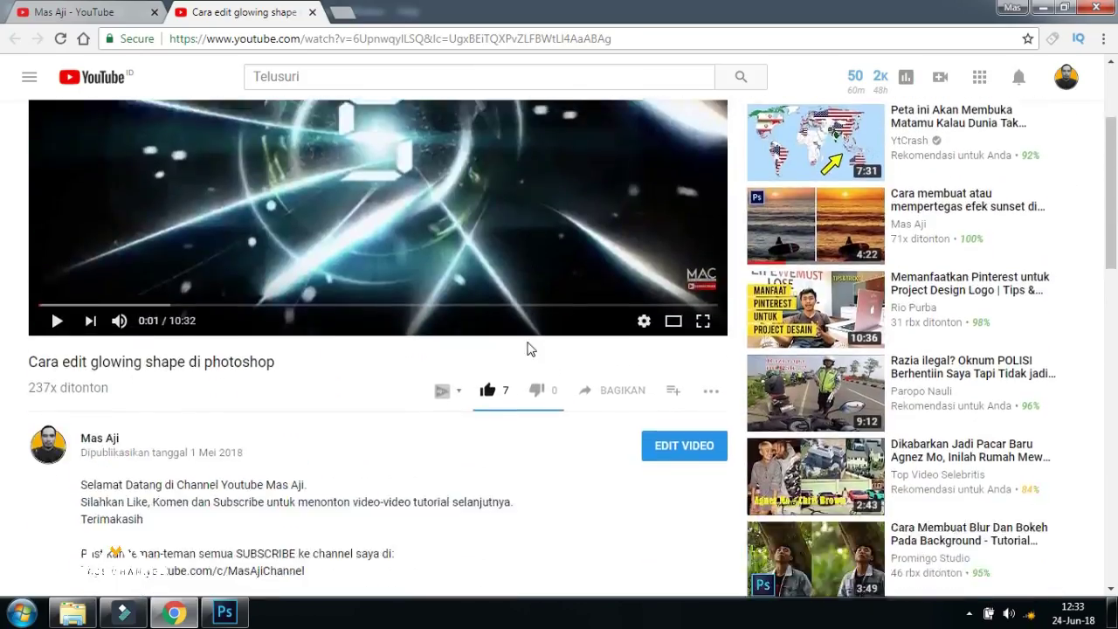
scroll(530, 341, down, 7)
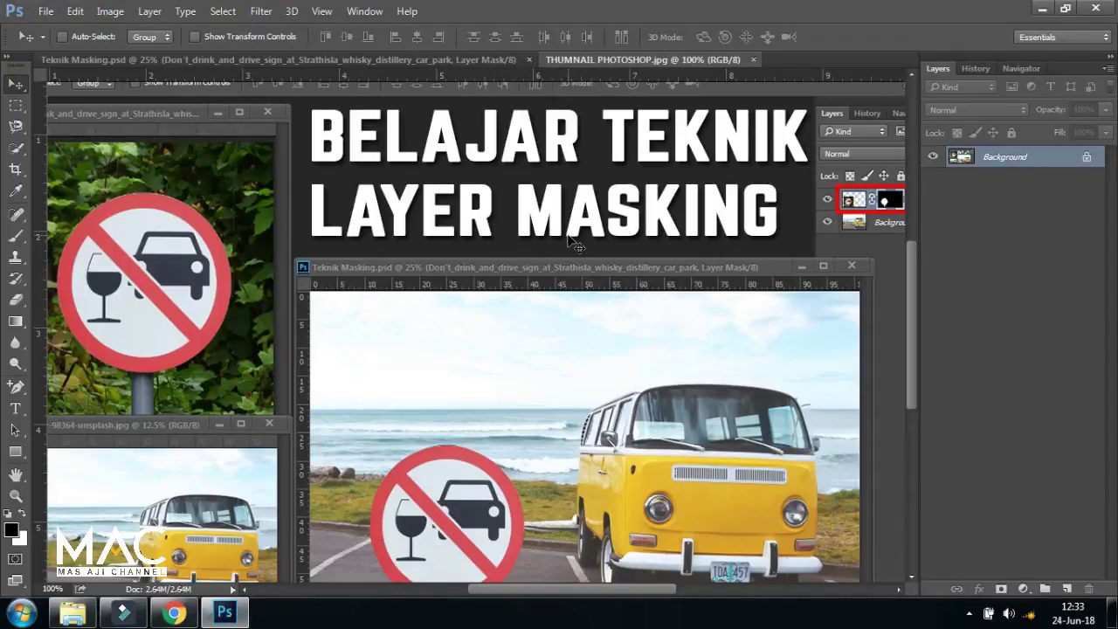
Close the THUMNAIL PHOTOSHOP.jpg document, leaving Teknik Masking.psd open.
click(753, 59)
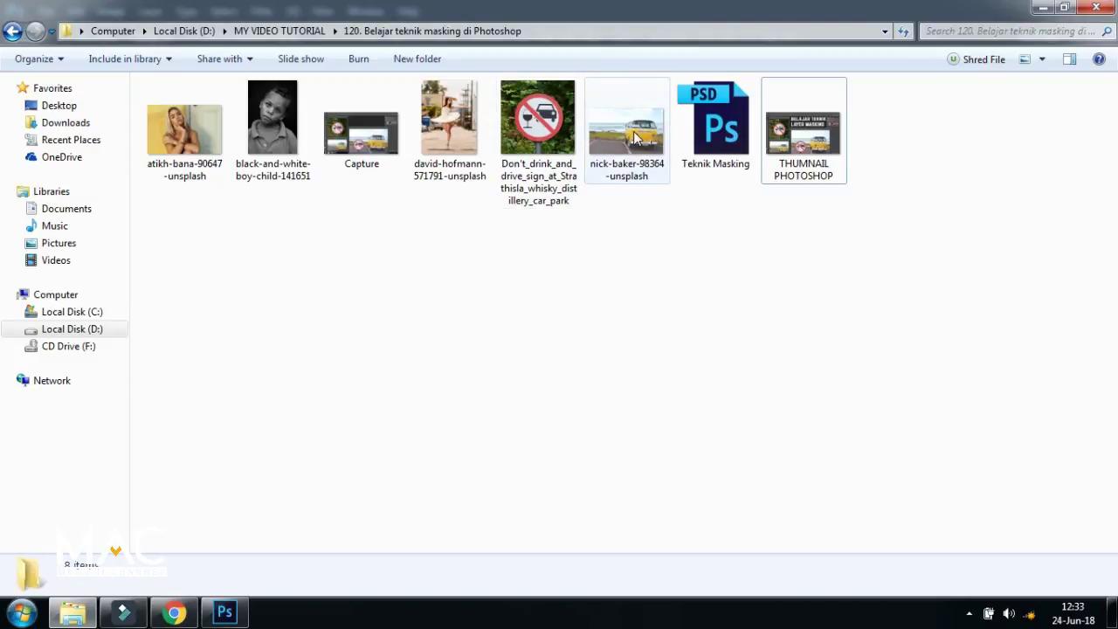
Preview the yellow van photo and the no-drink-driving sign photo in Photo Viewer.
double_click(632, 166)
click(1097, 8)
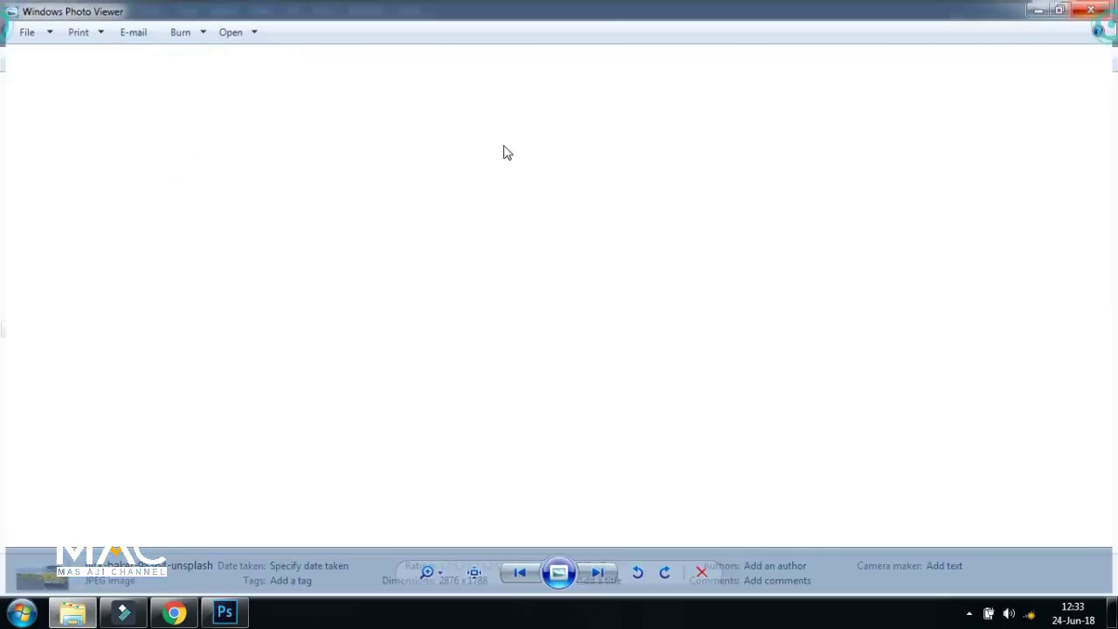
double_click(565, 122)
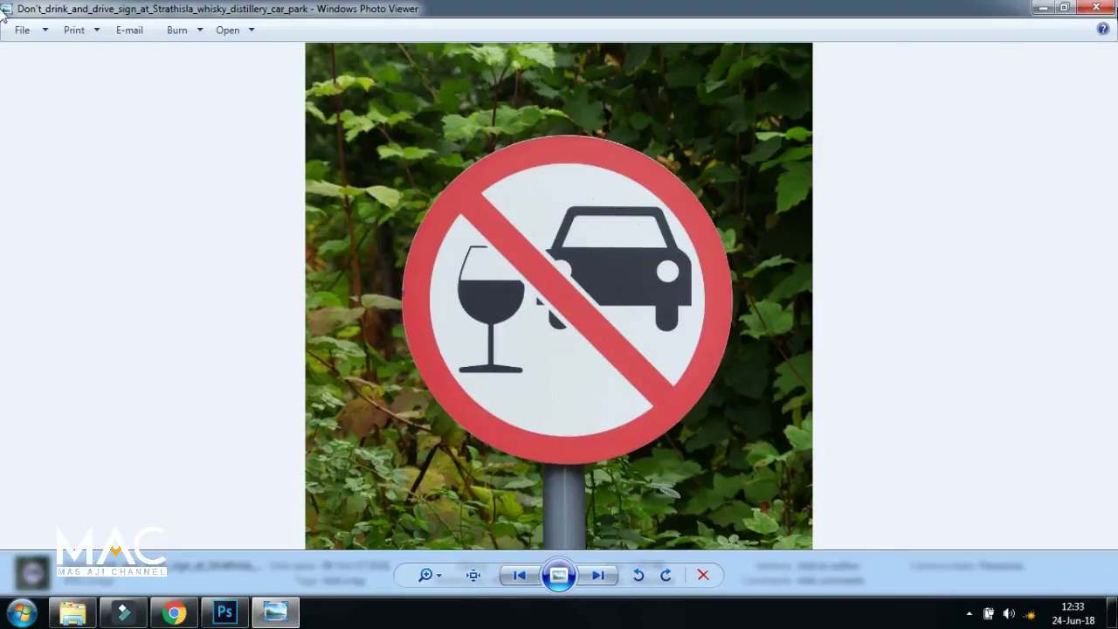
click(1097, 8)
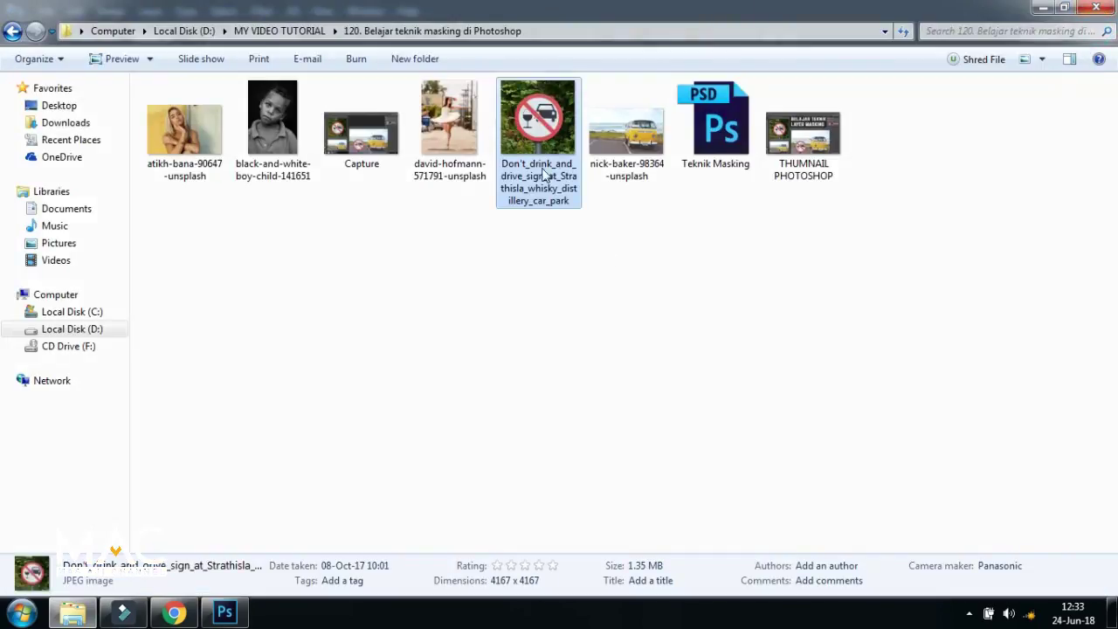
Preview the van and sign photos once more, then return to the YouTube page.
click(609, 142)
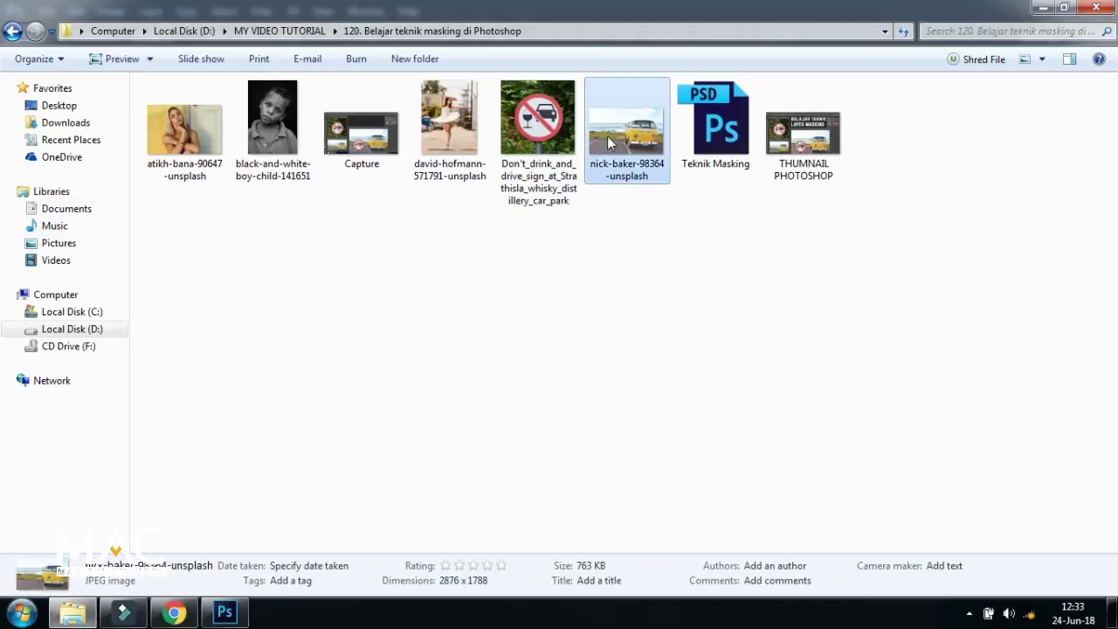
double_click(608, 143)
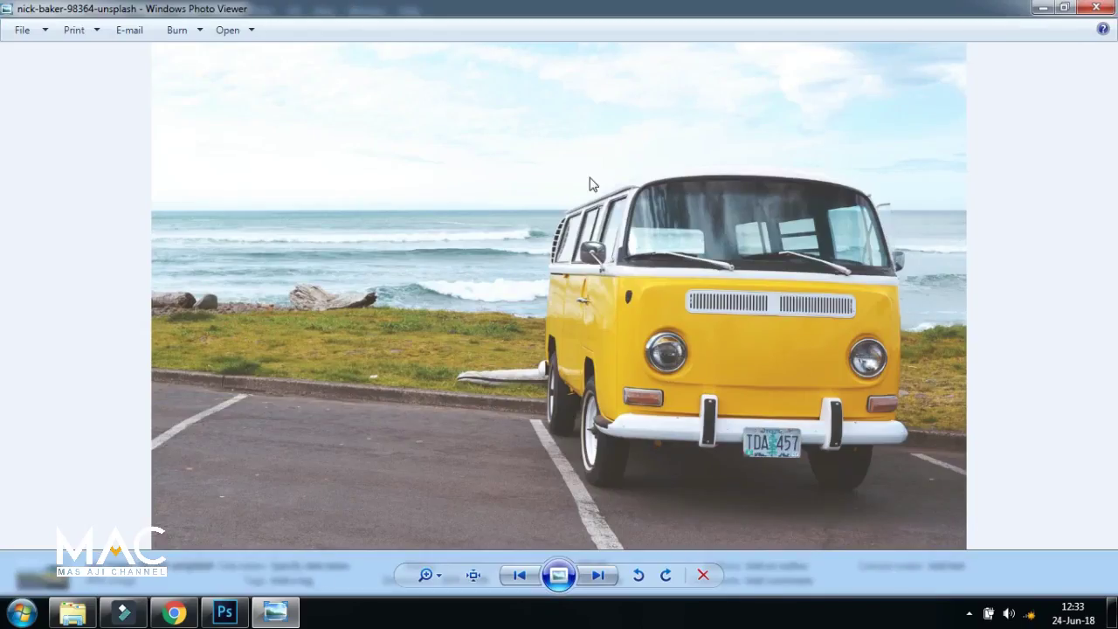
click(1097, 7)
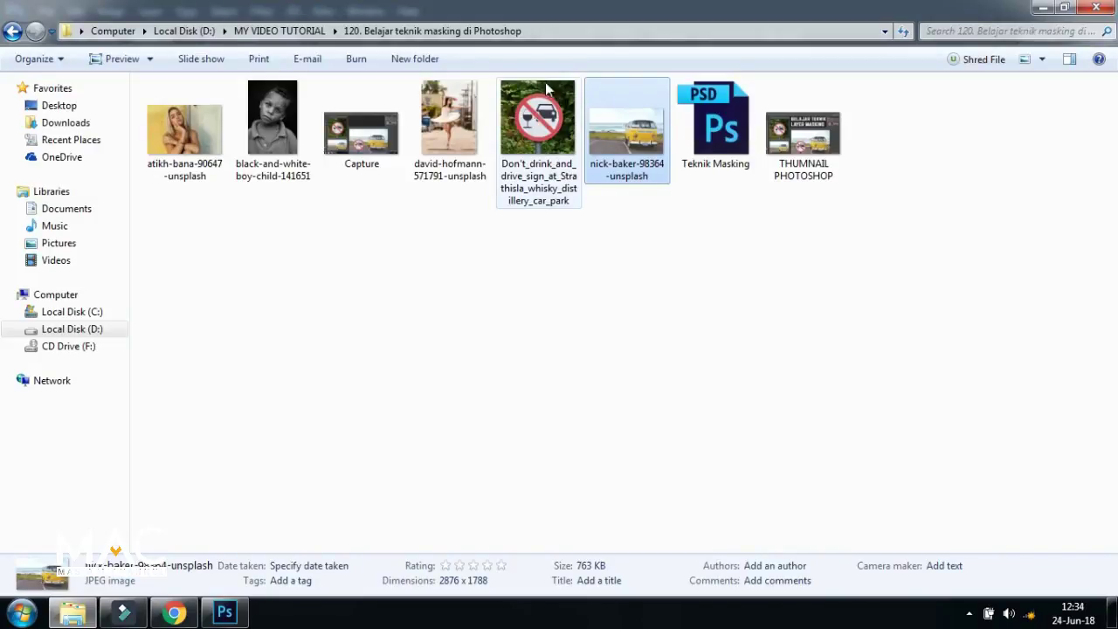
mouse_move(538, 116)
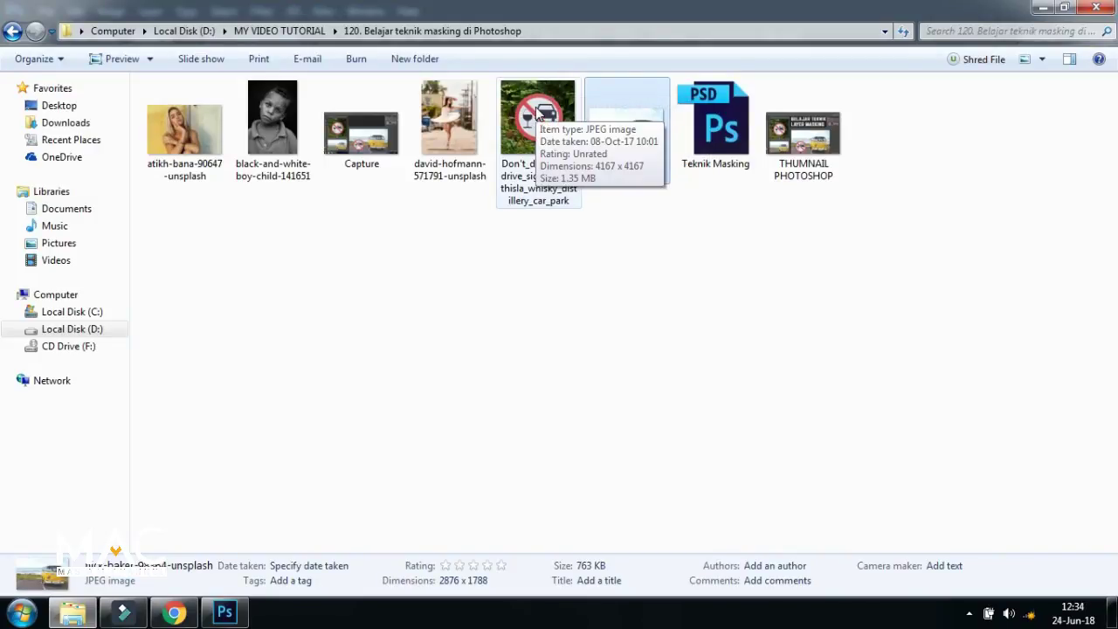
double_click(626, 136)
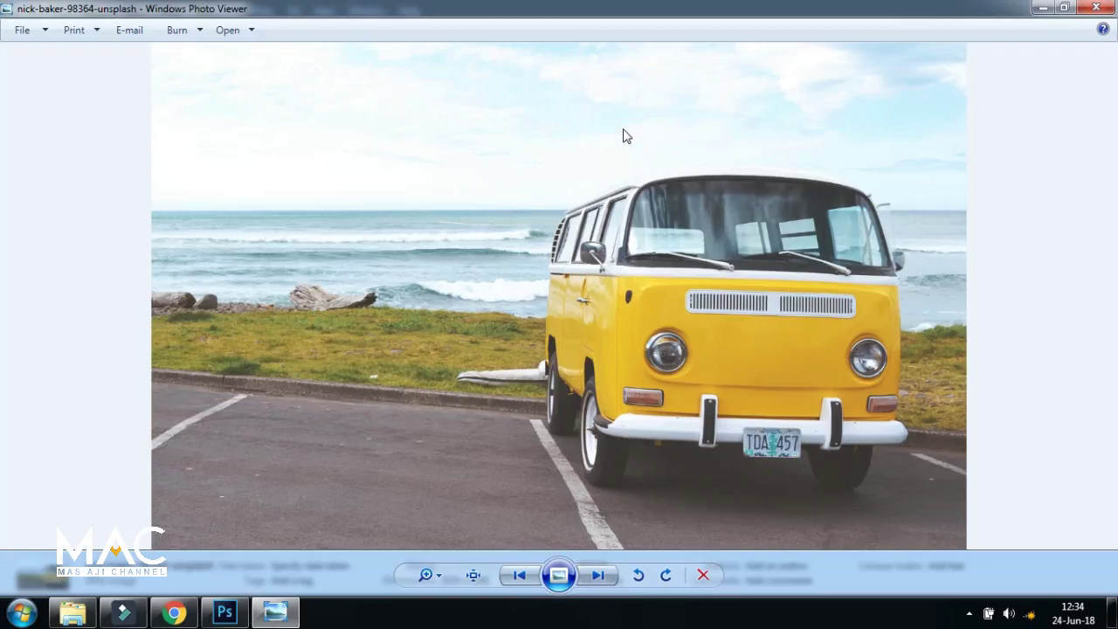
click(1097, 8)
double_click(537, 128)
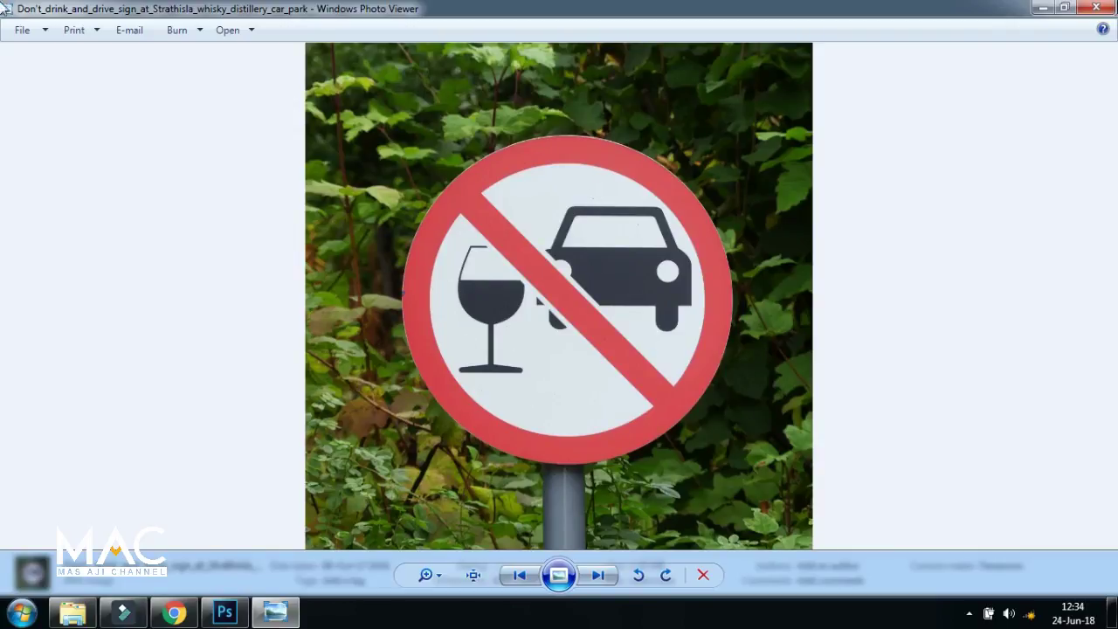
click(1097, 8)
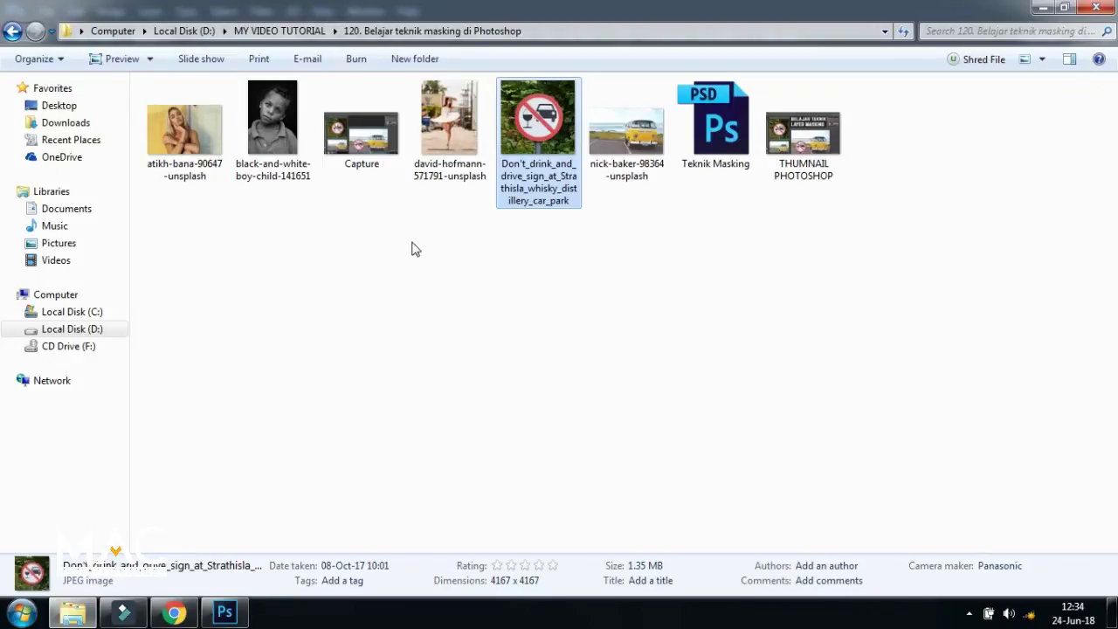
click(175, 613)
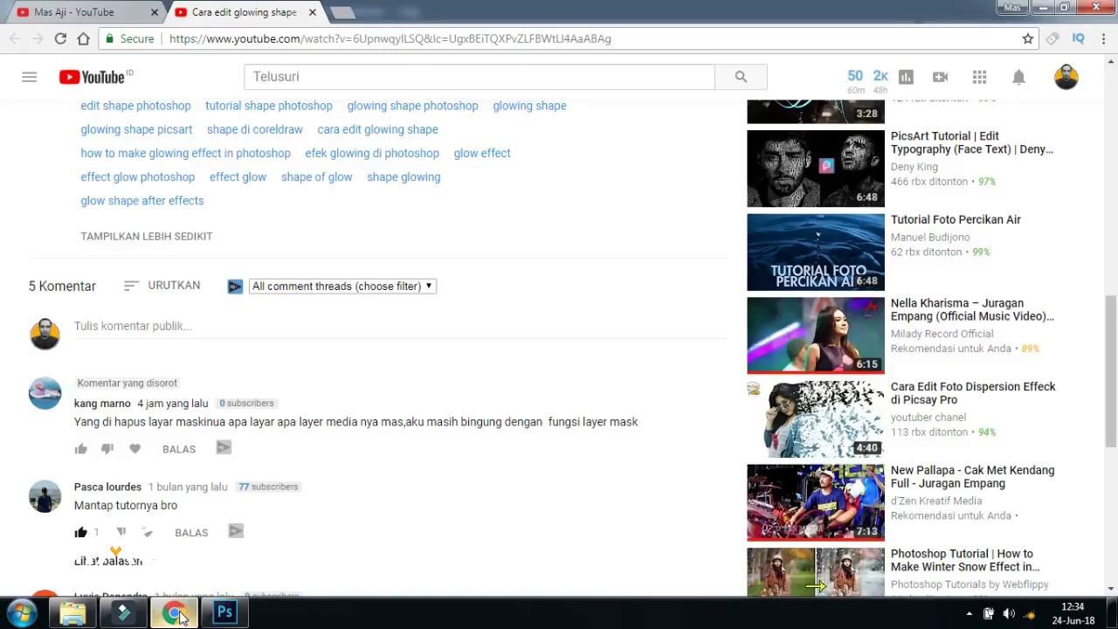
Visit the YouTube channel's home page, then bring Photoshop's Teknik Masking document back.
click(107, 9)
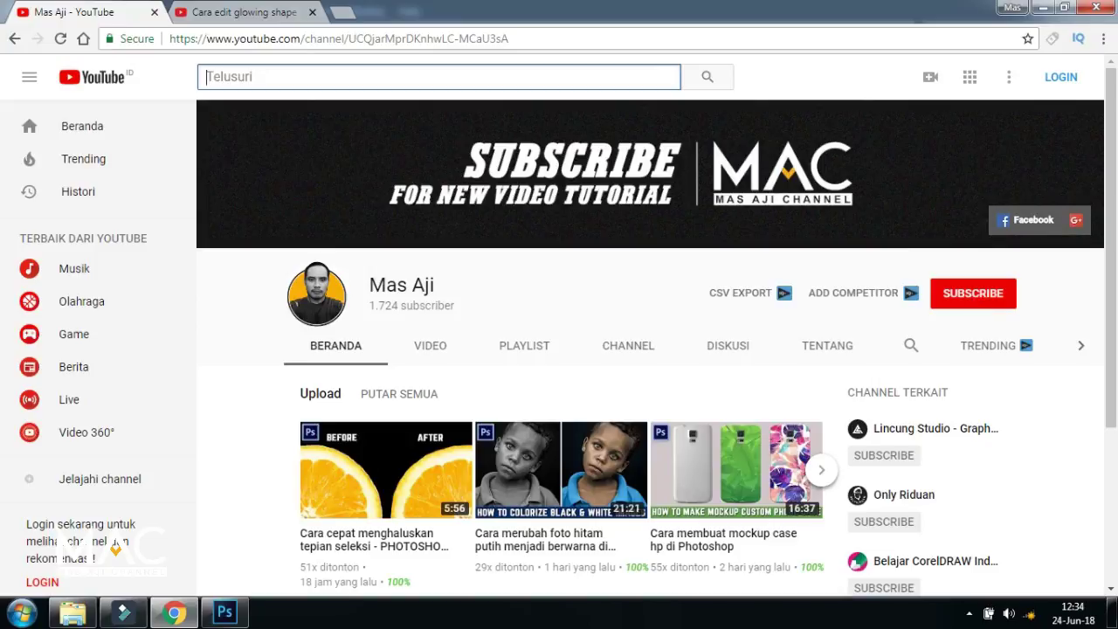
click(225, 612)
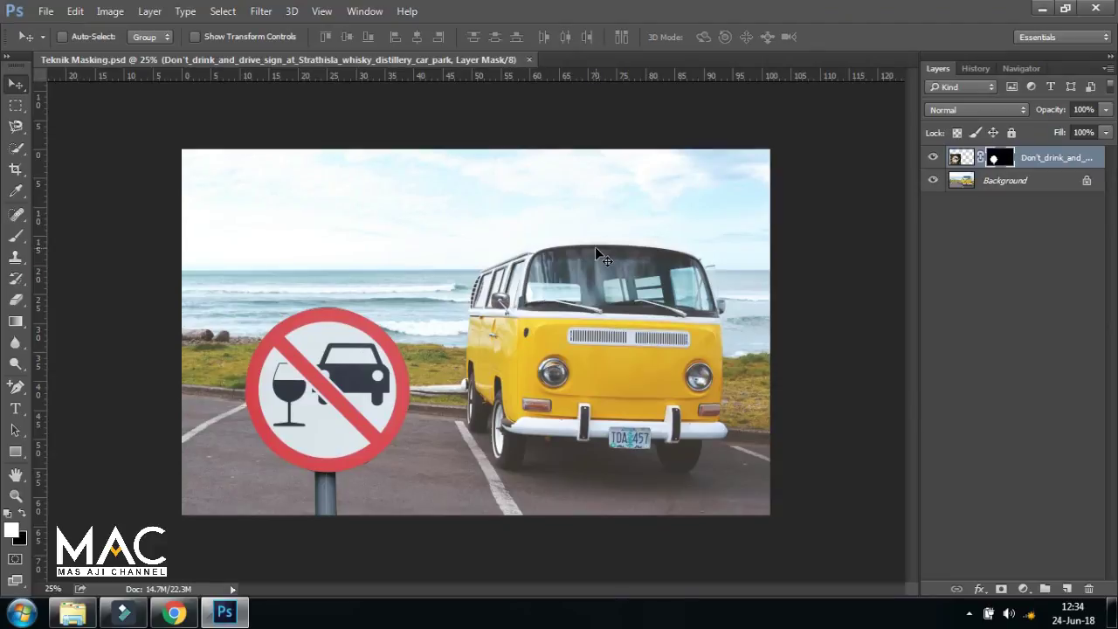
Close Teknik Masking.psd and open the nick-baker van photo.
click(528, 60)
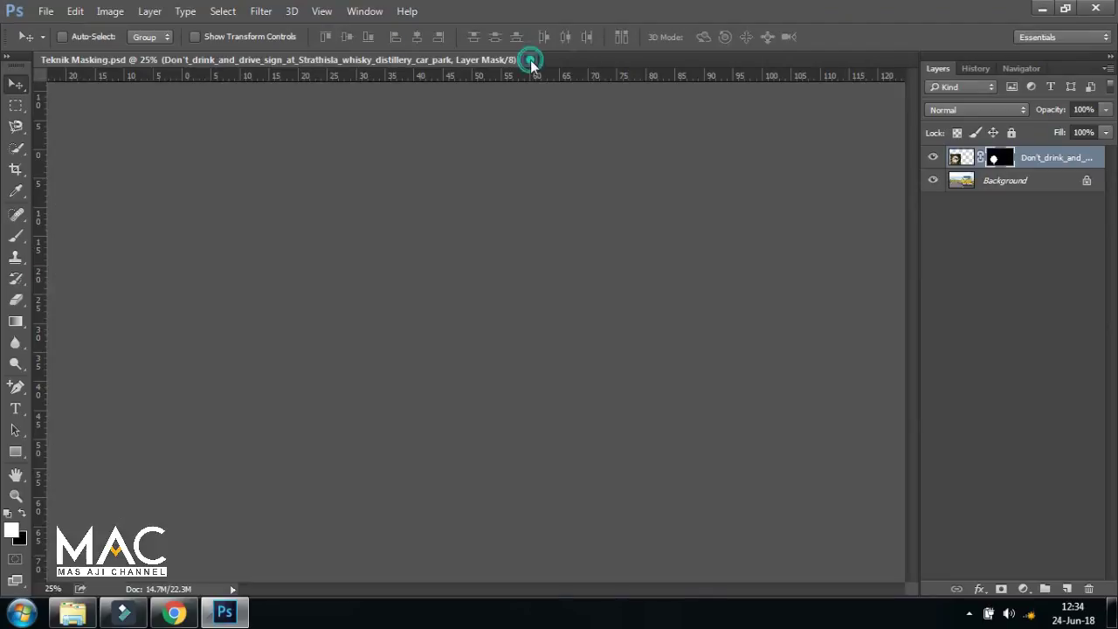
click(44, 10)
click(76, 45)
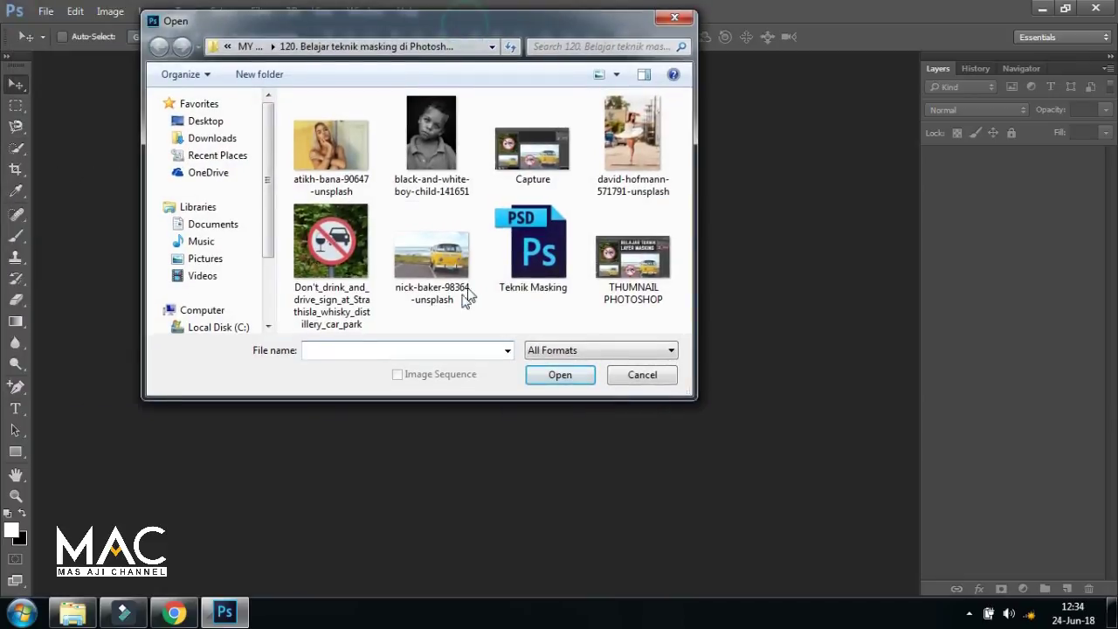
click(468, 262)
click(563, 377)
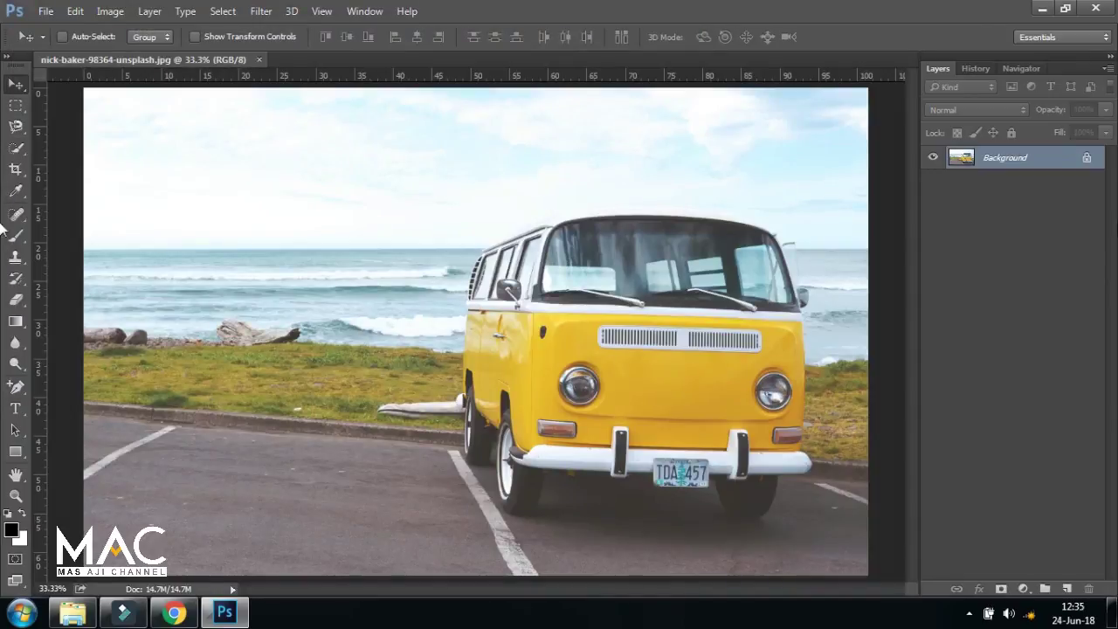
Open the Don't_drink sign photo as a second document and check both tabs.
click(45, 10)
click(68, 46)
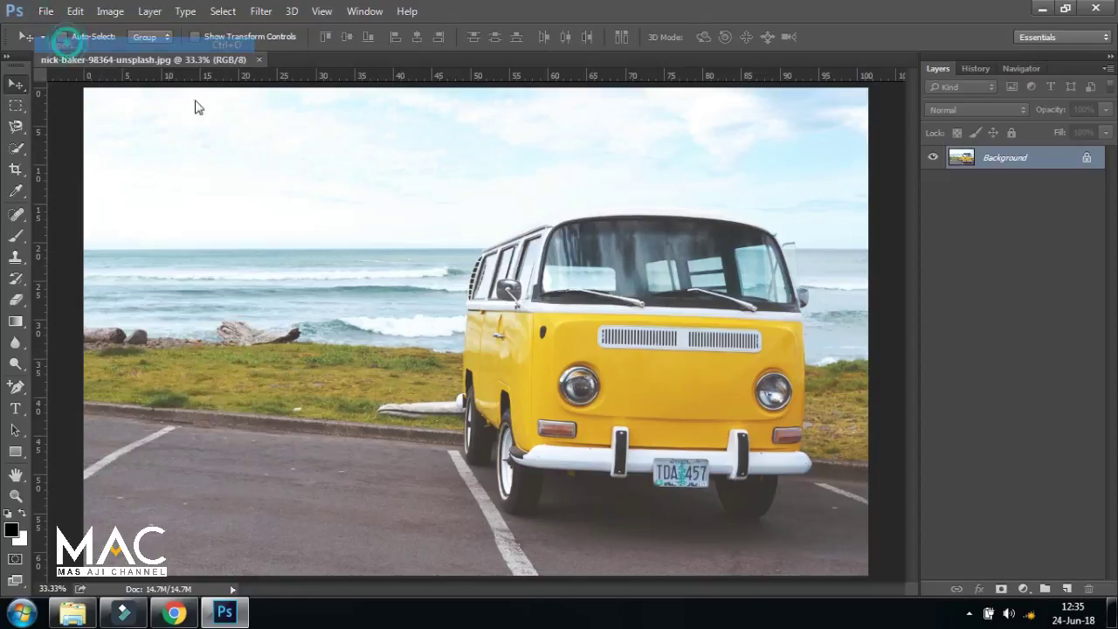
click(331, 244)
click(559, 373)
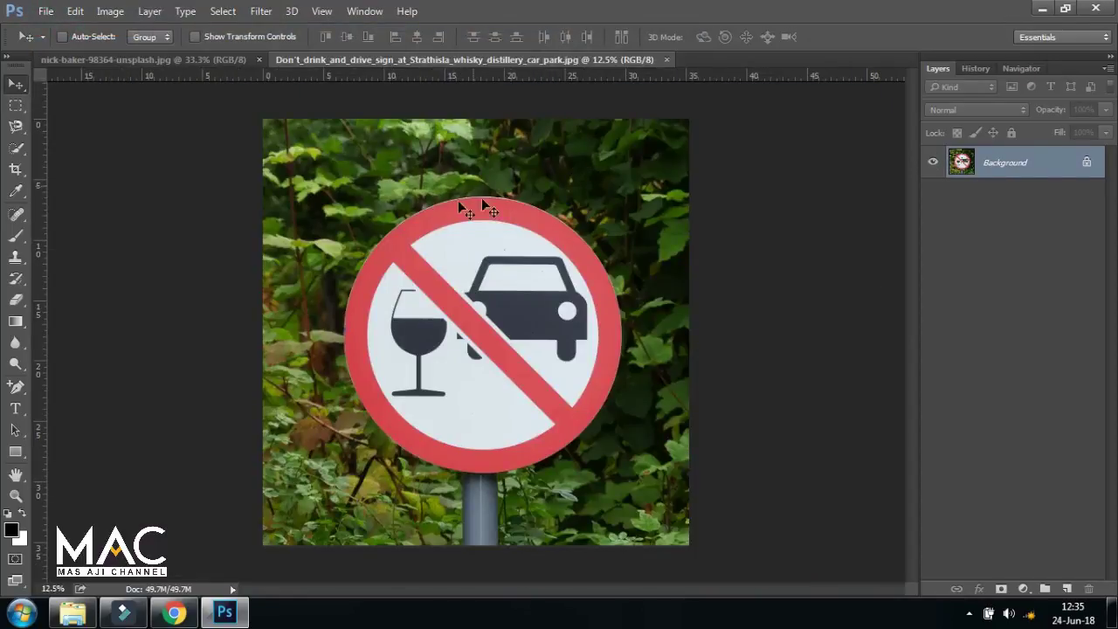
click(177, 59)
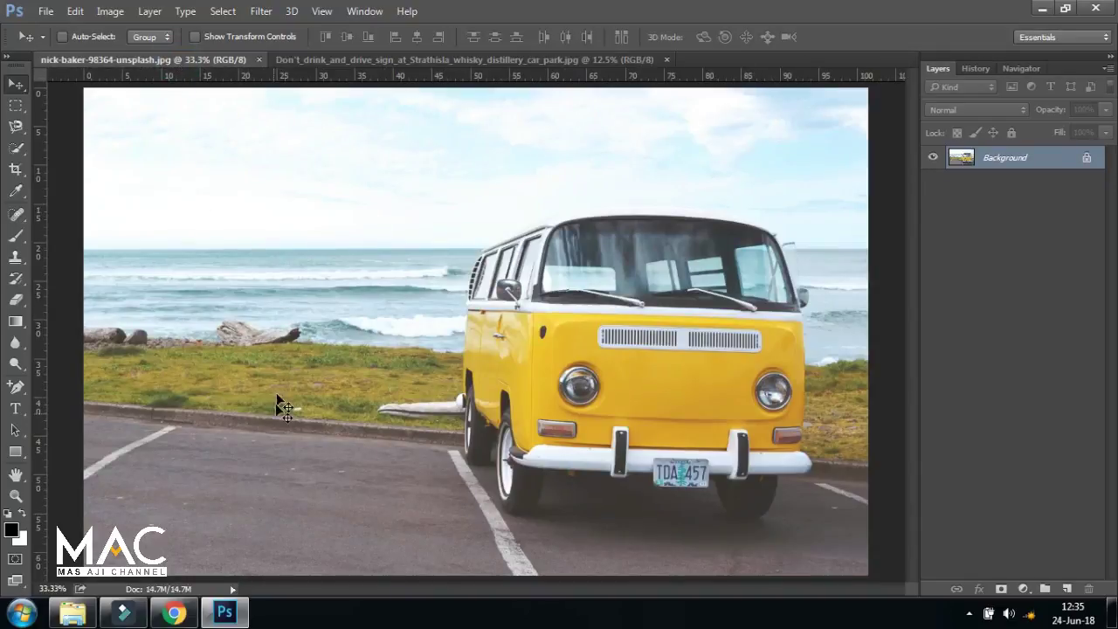
click(391, 59)
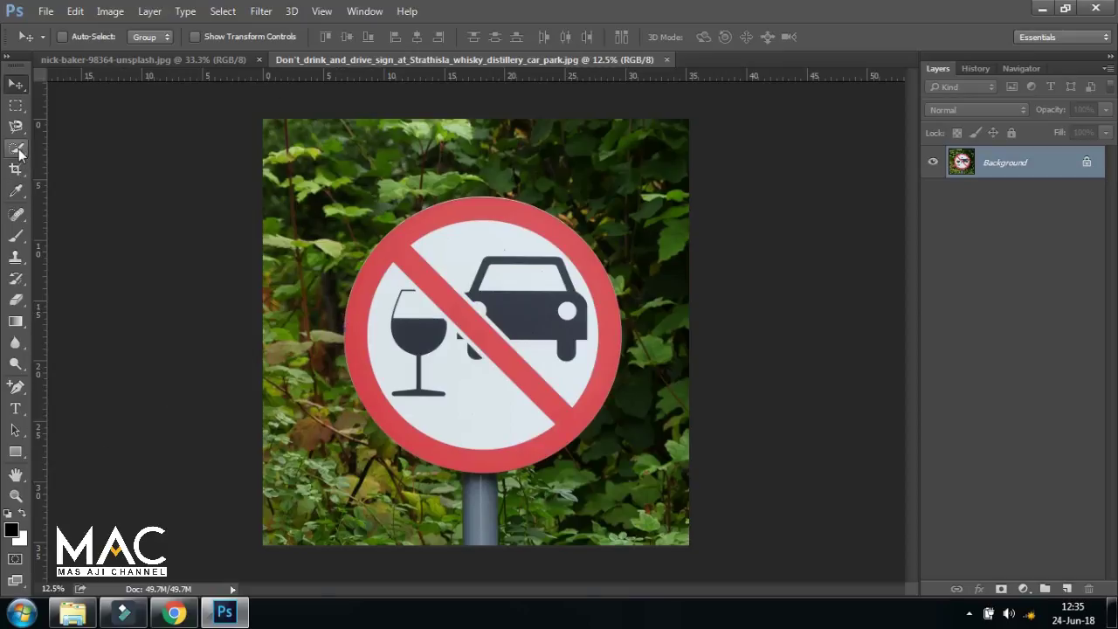
Drag the sign image onto the van photo as a new layer and close the sign document.
click(14, 386)
key(v)
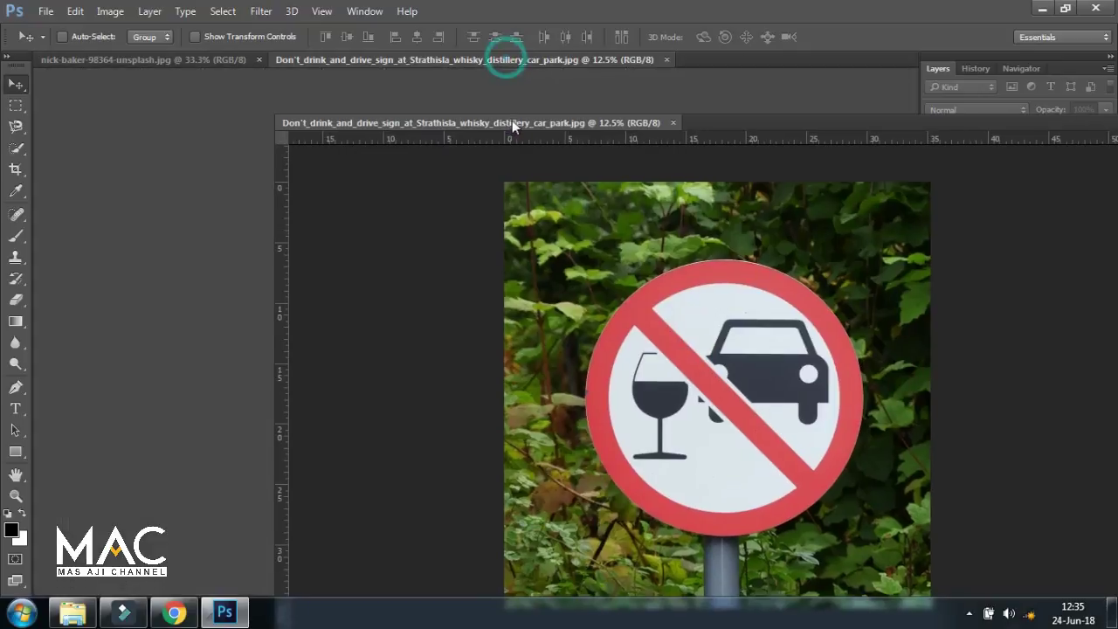
mouse_move(506, 58)
mouse_down()
mouse_move(443, 122)
mouse_move(899, 117)
mouse_up()
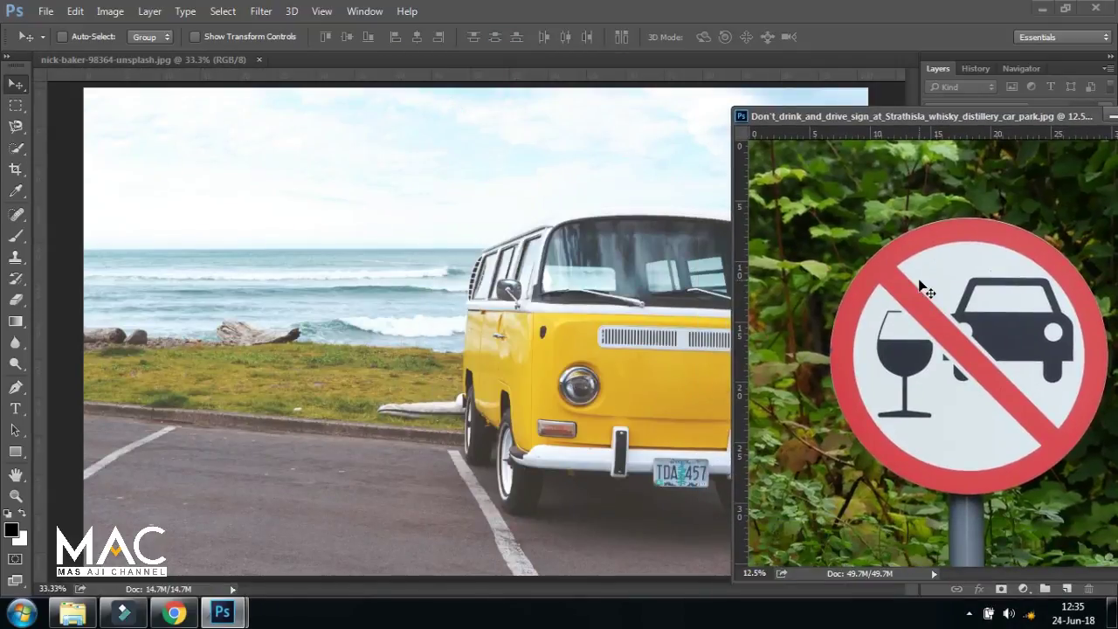
drag(1026, 293, 295, 257)
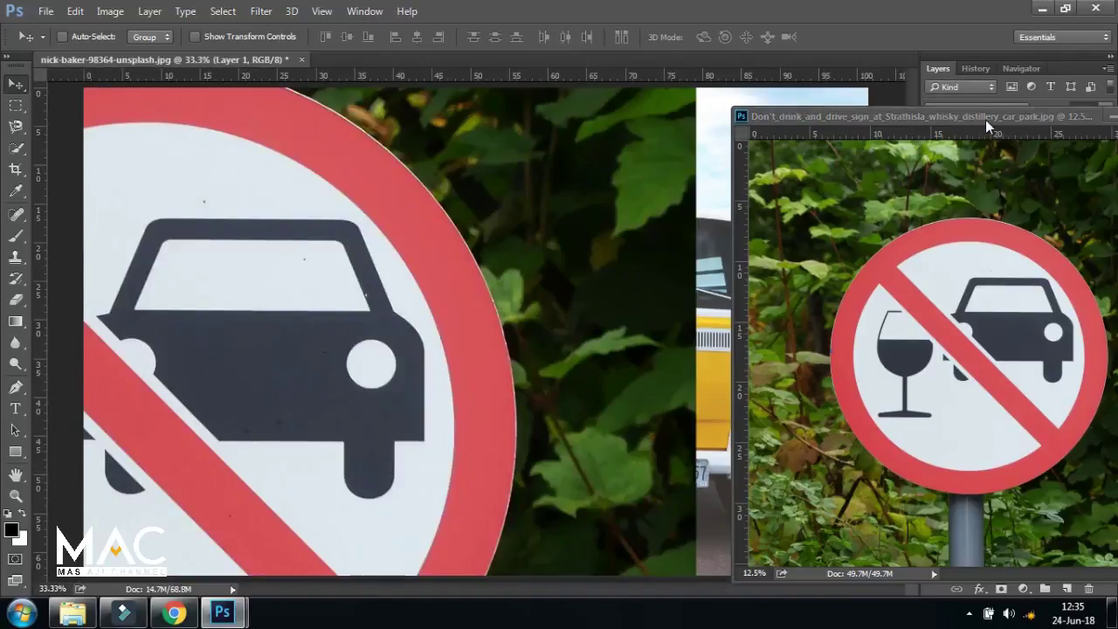
drag(985, 120, 690, 99)
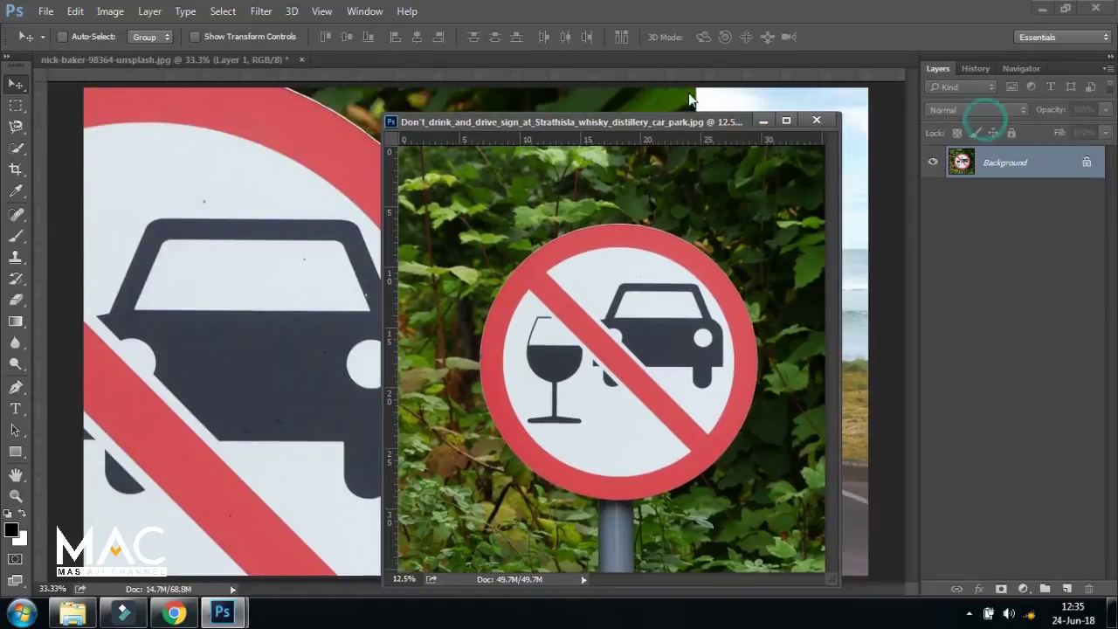
click(817, 120)
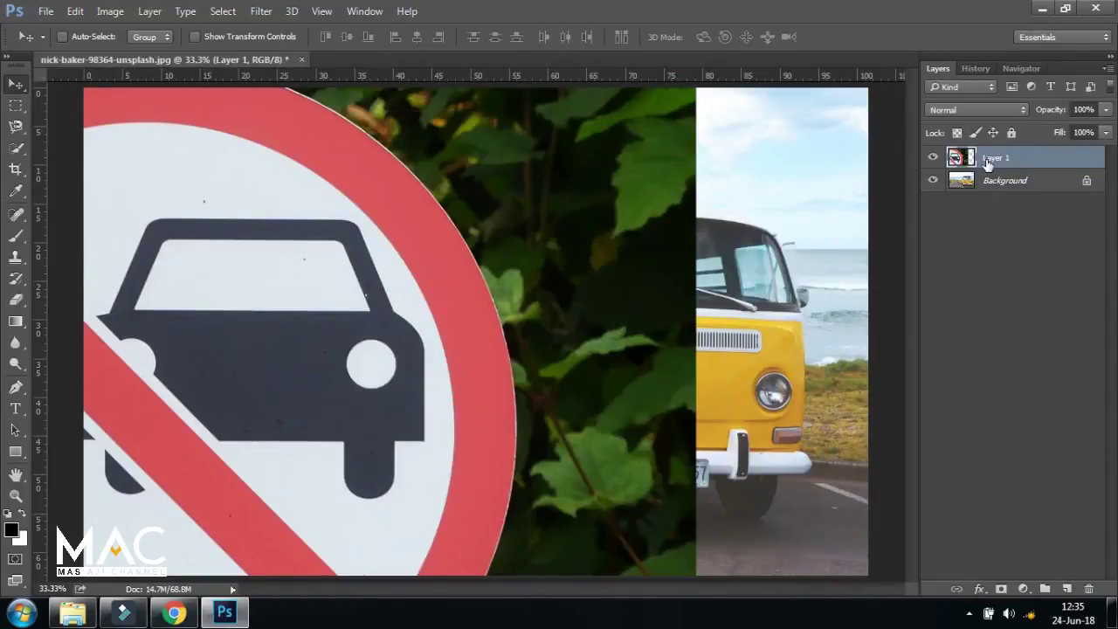
Rename Layer 1 to 'Tanda PArkir' and zoom out to see the whole image.
double_click(987, 158)
key(BackSpace)
text(Tanda PA)
text(rkir)
key(Return)
key(ctrl+minus)
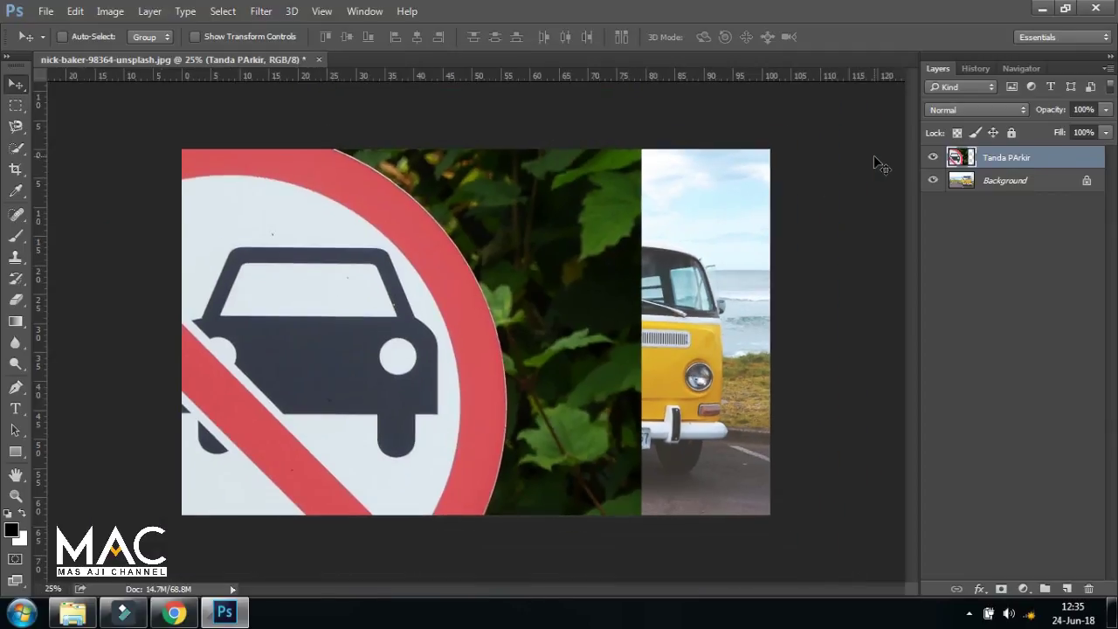
key(ctrl+t)
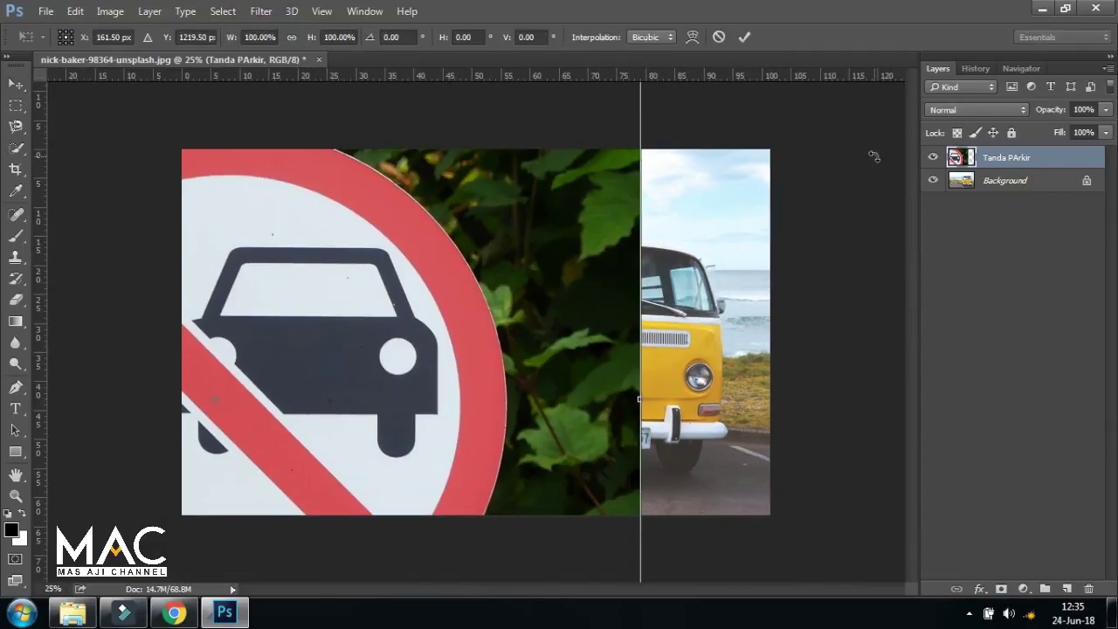
Scale the Tanda PArkir sign layer to about 34% and place it at the left beside the van.
drag(407, 187, 618, 405)
drag(686, 293, 686, 293)
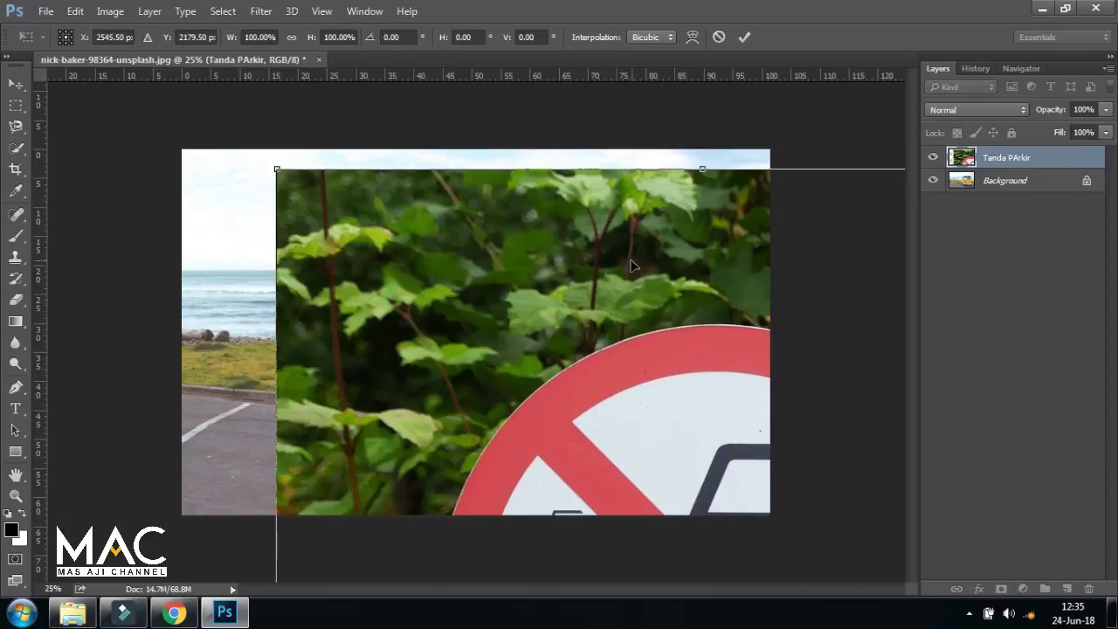
drag(276, 170, 566, 457)
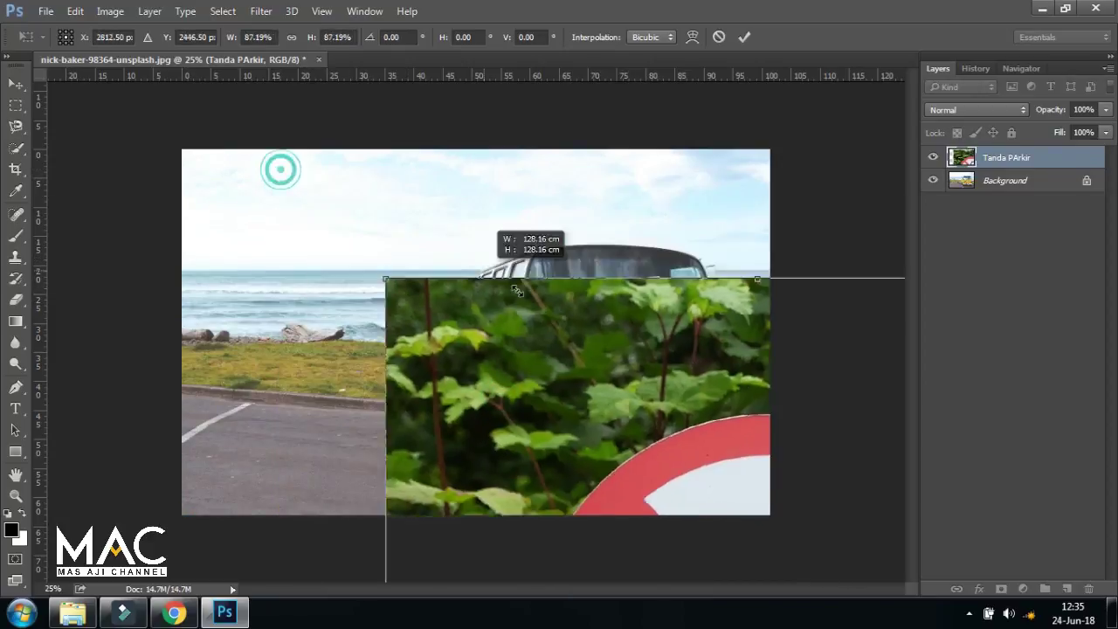
drag(667, 473, 219, 185)
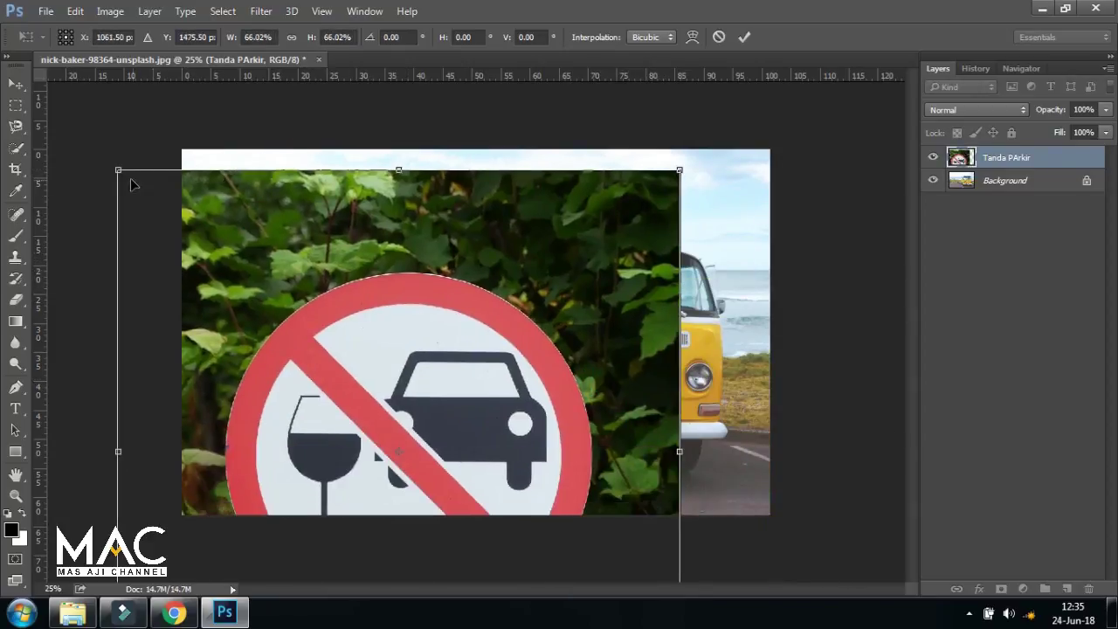
drag(120, 174, 369, 422)
mouse_move(490, 468)
mouse_down()
mouse_move(285, 222)
mouse_move(302, 251)
mouse_up()
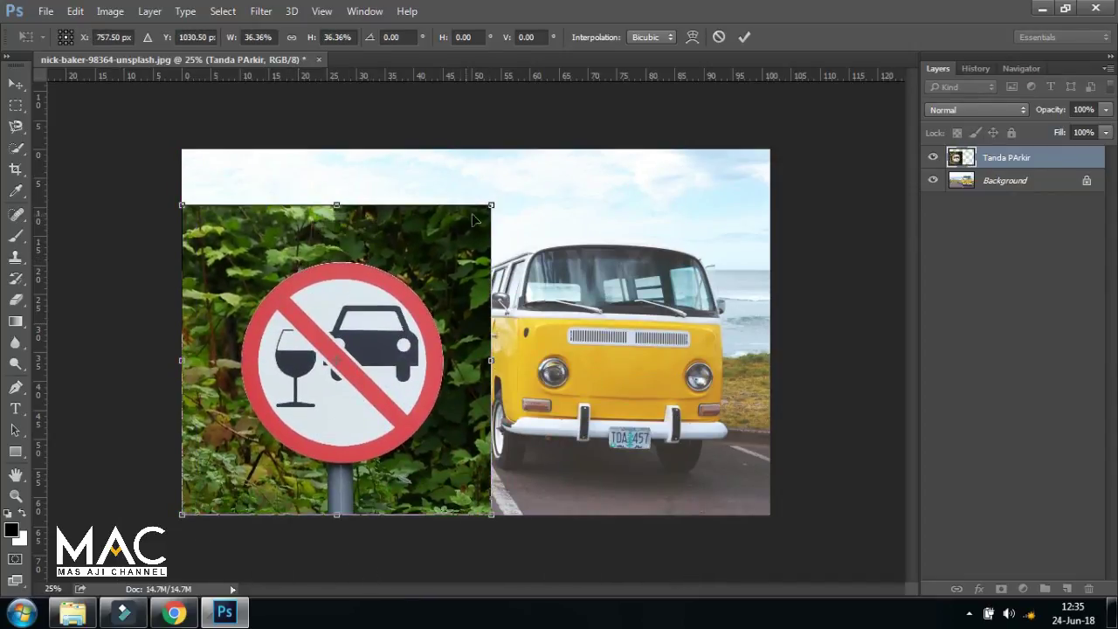
drag(490, 206, 470, 226)
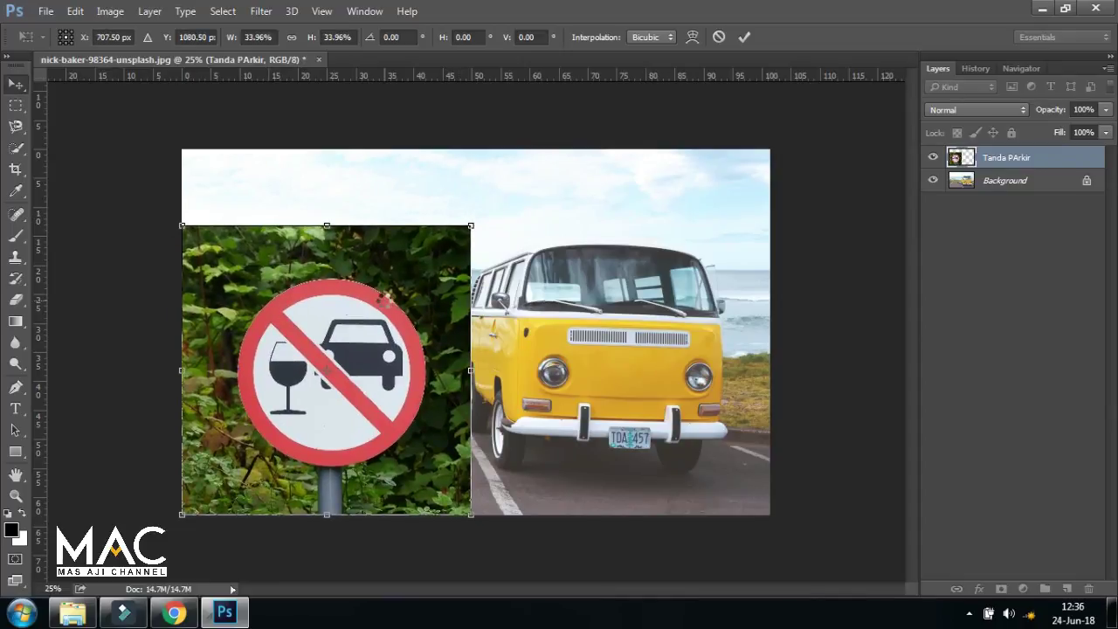
key(Return)
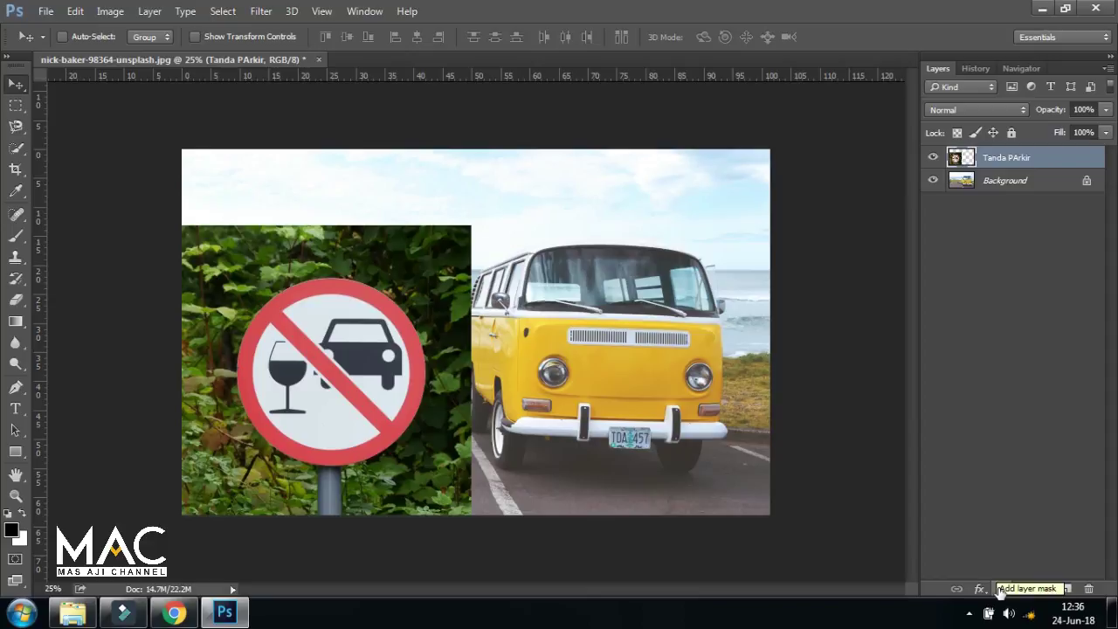
Add a white layer mask to the Tanda PArkir layer and pick the Brush tool.
click(1001, 590)
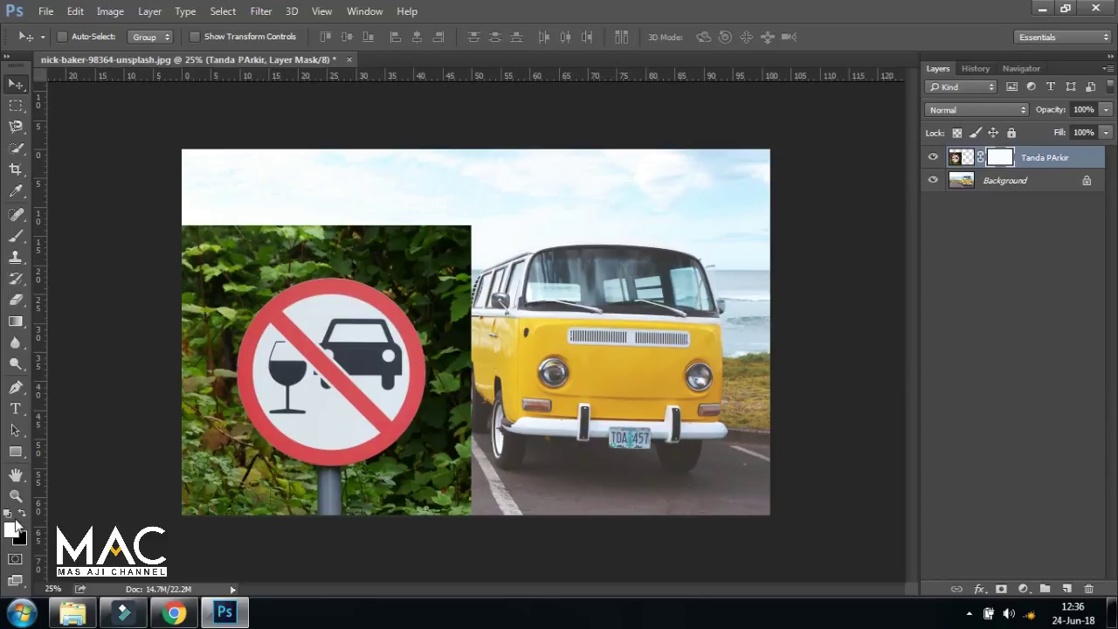
click(15, 235)
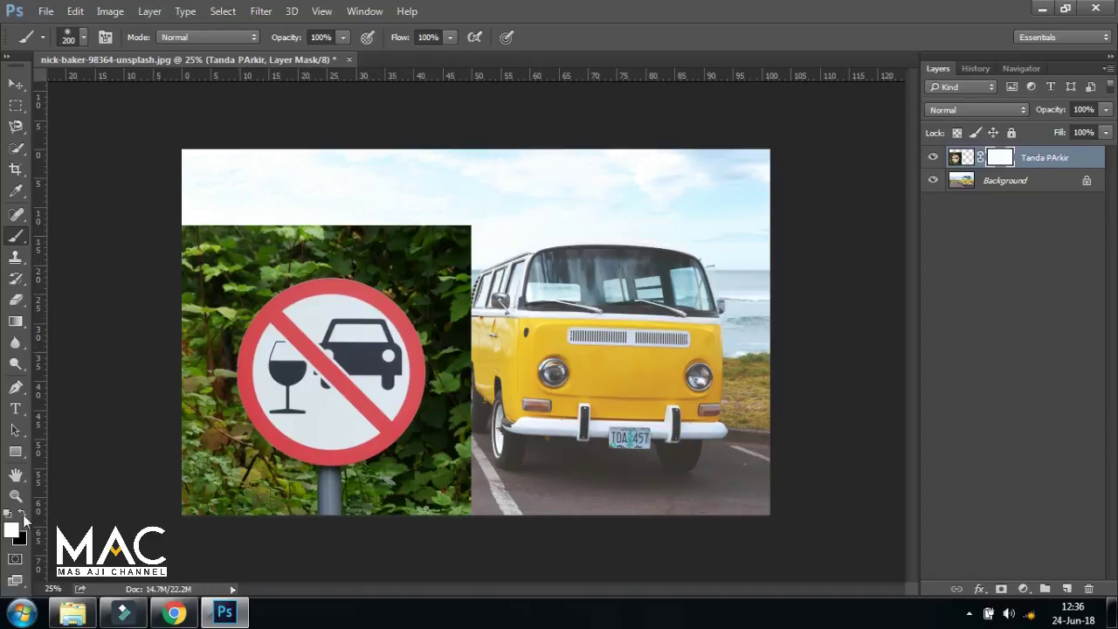
Choose a soft round 200 px brush at 0% hardness and make black the foreground colour.
right_click(16, 242)
click(75, 231)
click(84, 36)
mouse_move(197, 210)
mouse_down()
mouse_move(198, 257)
mouse_move(203, 196)
mouse_up()
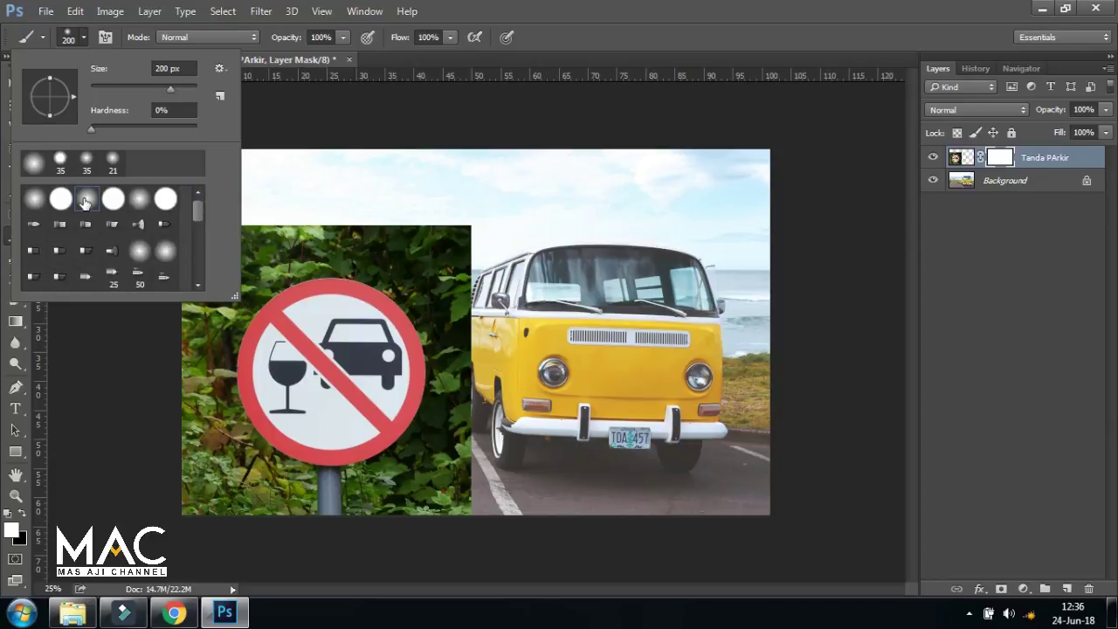
click(110, 386)
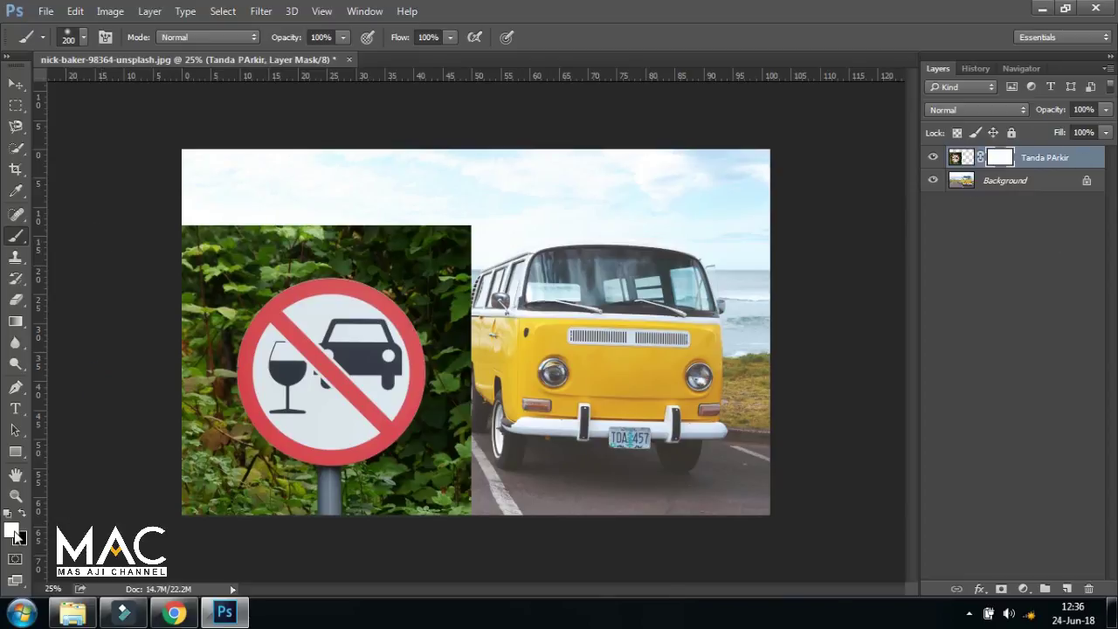
click(242, 234)
Paint black on the Tanda PArkir mask to hide the foliage along the top, right and left of the sign.
drag(179, 258, 250, 212)
mouse_move(163, 256)
mouse_down()
mouse_move(357, 222)
mouse_move(465, 238)
mouse_move(369, 230)
mouse_move(230, 256)
mouse_move(174, 316)
mouse_move(288, 245)
mouse_move(439, 246)
mouse_up()
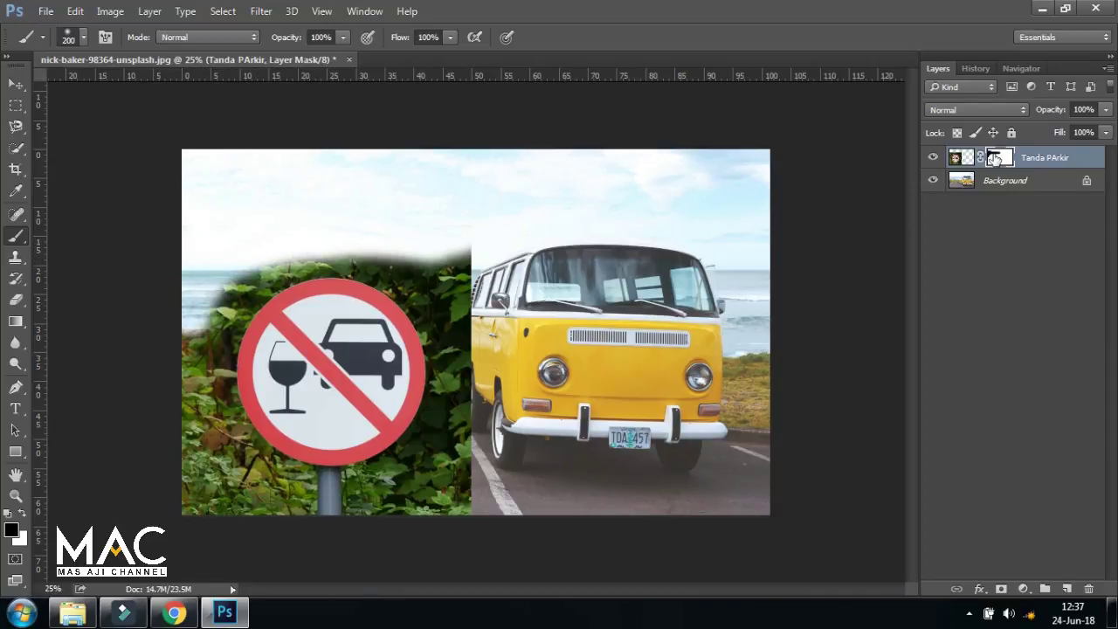
drag(485, 299, 452, 251)
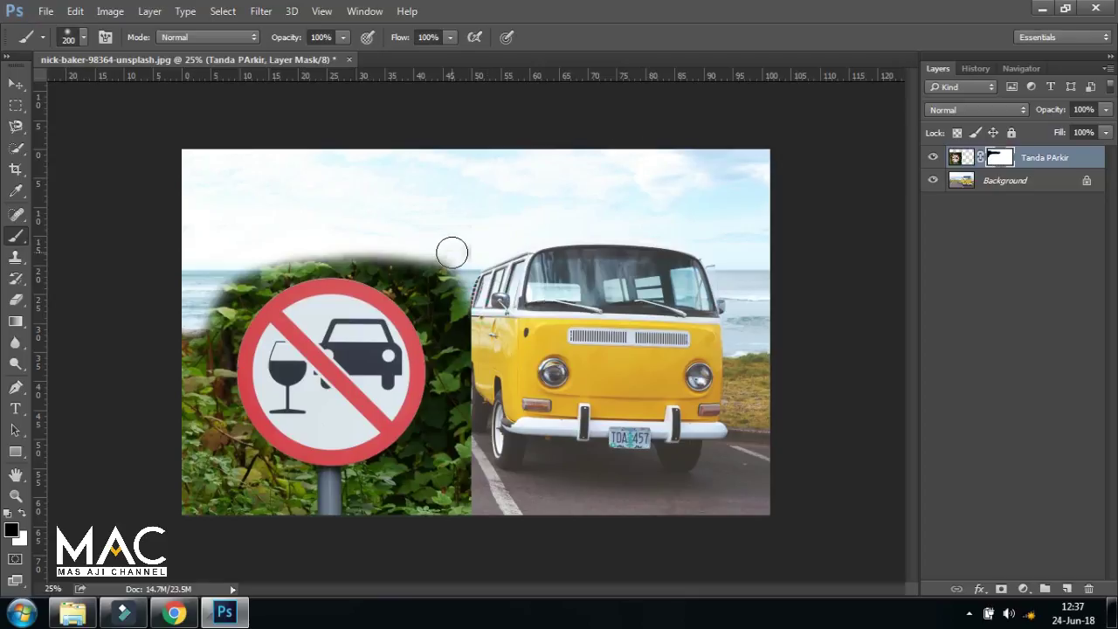
drag(485, 339, 447, 280)
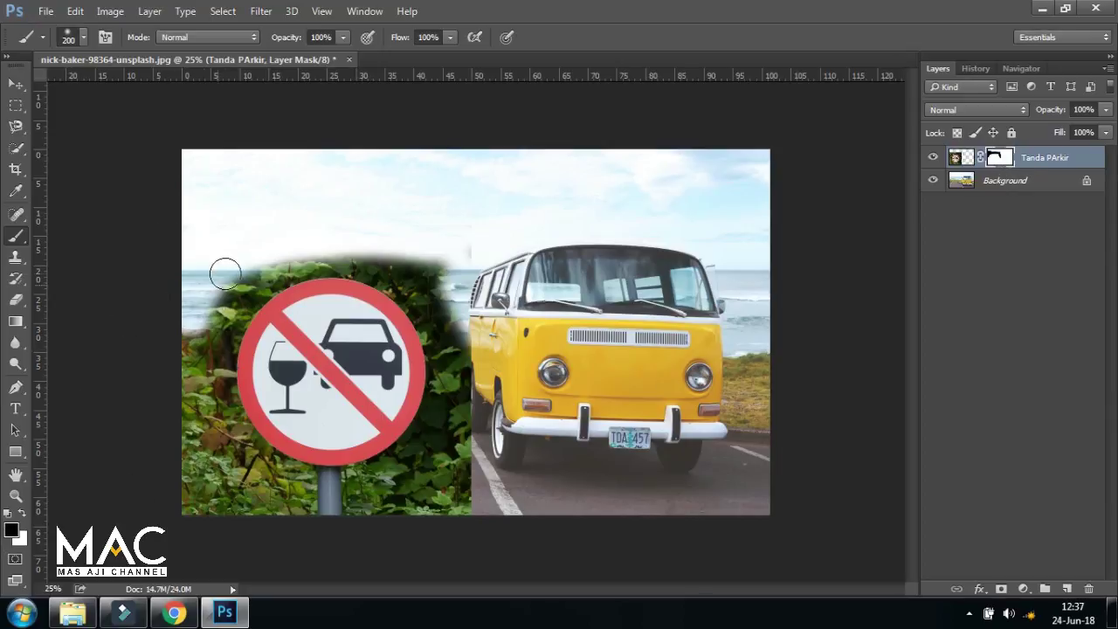
key(ctrl+alt+0)
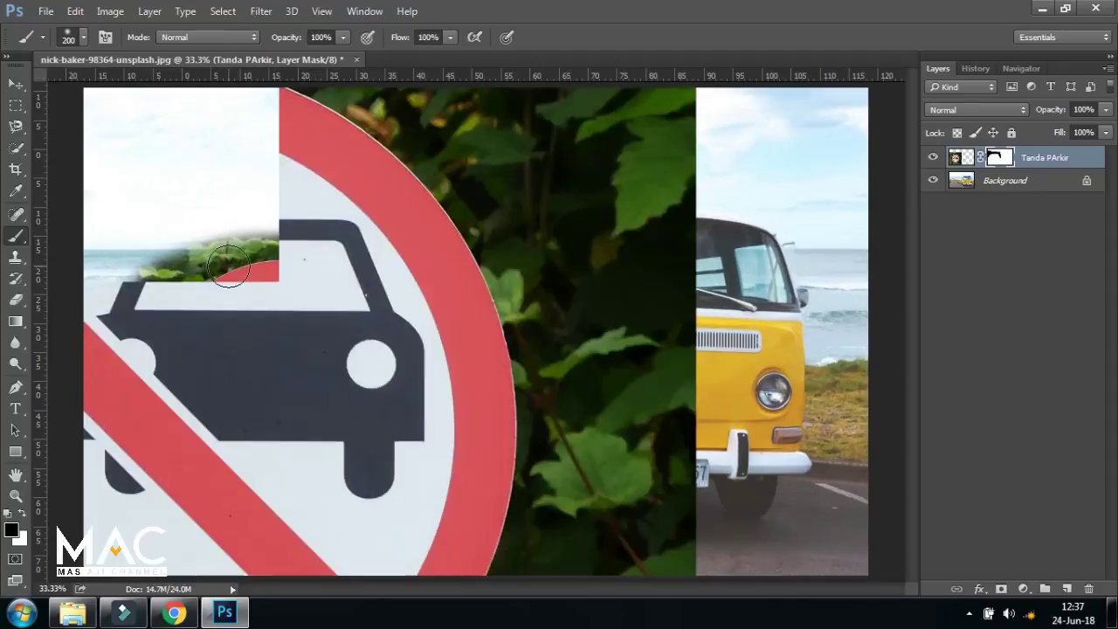
key(ctrl+0)
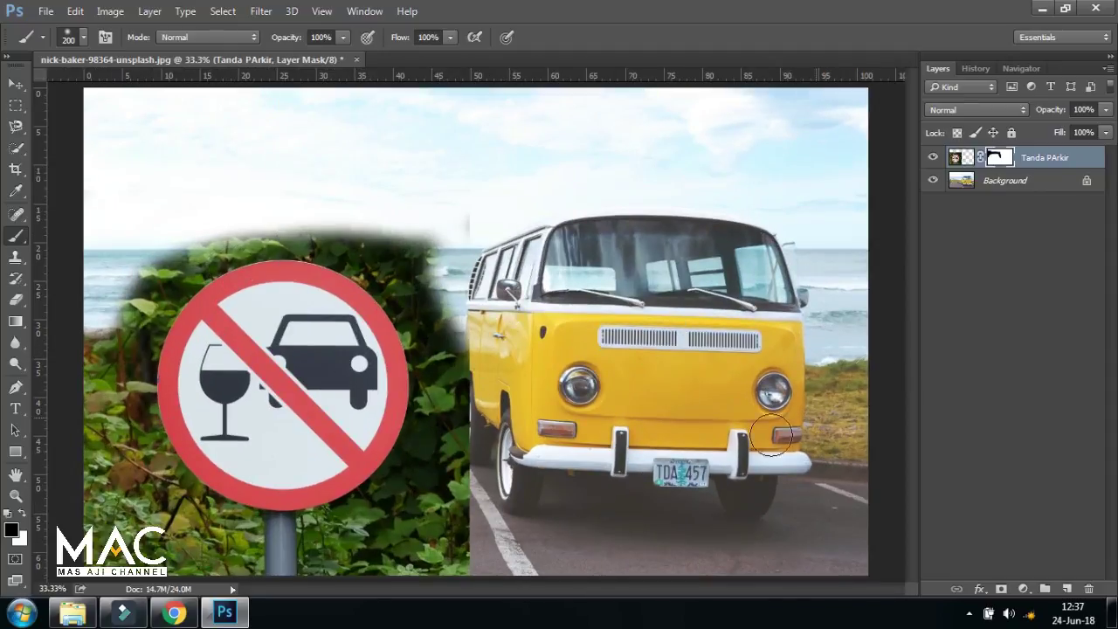
mouse_move(87, 332)
mouse_down()
mouse_move(96, 405)
mouse_move(180, 257)
mouse_move(267, 230)
mouse_move(364, 232)
mouse_move(451, 324)
mouse_move(394, 242)
mouse_move(235, 237)
mouse_move(196, 263)
mouse_move(237, 242)
mouse_move(310, 235)
mouse_move(375, 250)
mouse_move(445, 354)
mouse_move(459, 537)
mouse_move(428, 559)
mouse_move(349, 564)
mouse_move(428, 559)
mouse_move(447, 442)
mouse_move(441, 376)
mouse_move(410, 489)
mouse_move(345, 528)
mouse_move(311, 567)
mouse_move(96, 507)
mouse_move(131, 550)
mouse_move(122, 471)
mouse_move(179, 549)
mouse_move(237, 557)
mouse_move(216, 549)
mouse_move(235, 542)
mouse_move(166, 502)
mouse_move(122, 411)
mouse_move(219, 533)
mouse_move(131, 436)
mouse_move(140, 334)
mouse_move(160, 279)
mouse_move(131, 376)
mouse_move(137, 428)
mouse_move(192, 498)
mouse_move(284, 568)
mouse_move(336, 568)
mouse_move(318, 516)
mouse_move(413, 485)
mouse_move(437, 385)
mouse_move(391, 495)
mouse_move(428, 385)
mouse_move(431, 345)
mouse_move(420, 324)
mouse_move(410, 367)
mouse_move(409, 336)
mouse_move(411, 400)
mouse_move(410, 349)
mouse_move(412, 393)
mouse_move(420, 376)
mouse_up()
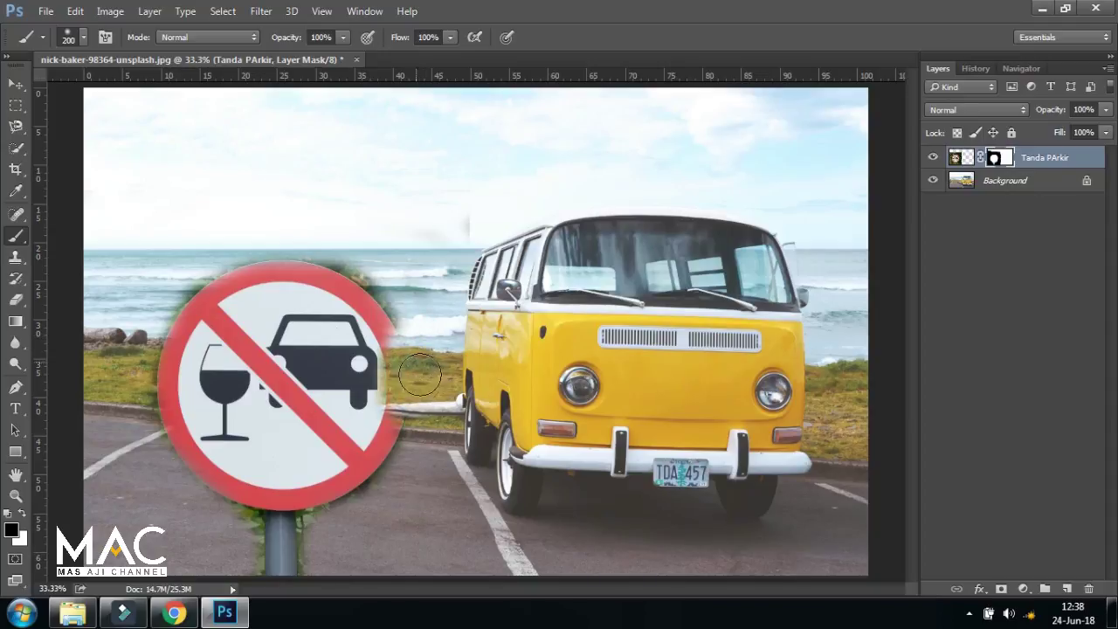
Paint white to restore the sign's right edge, then black over the green fringe above it.
click(22, 517)
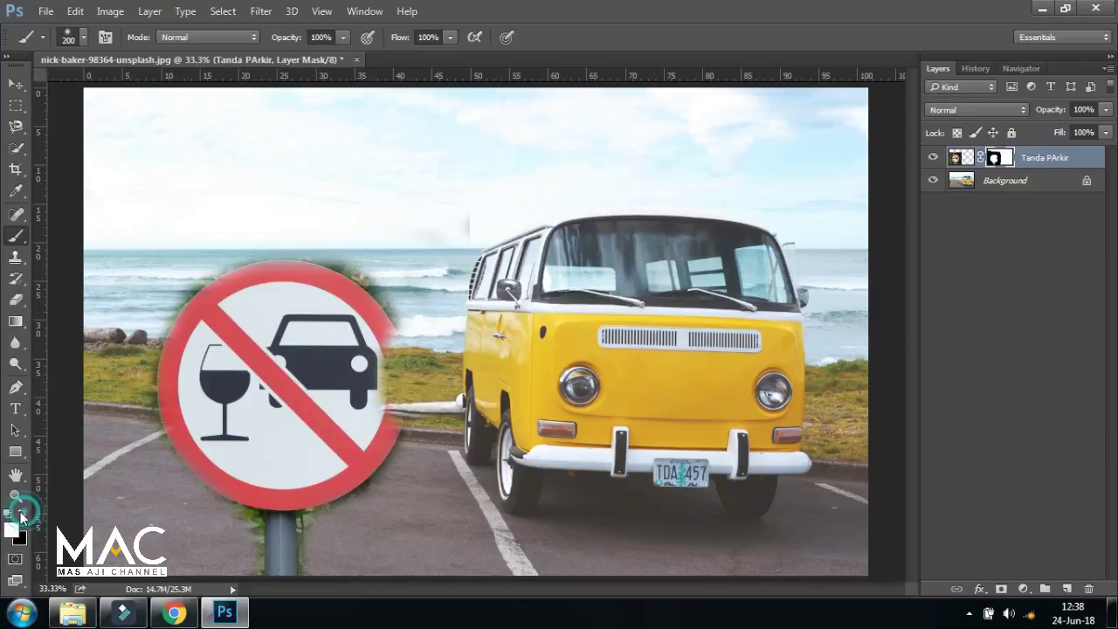
mouse_move(366, 343)
mouse_down()
mouse_move(380, 332)
mouse_move(384, 384)
mouse_move(374, 354)
mouse_up()
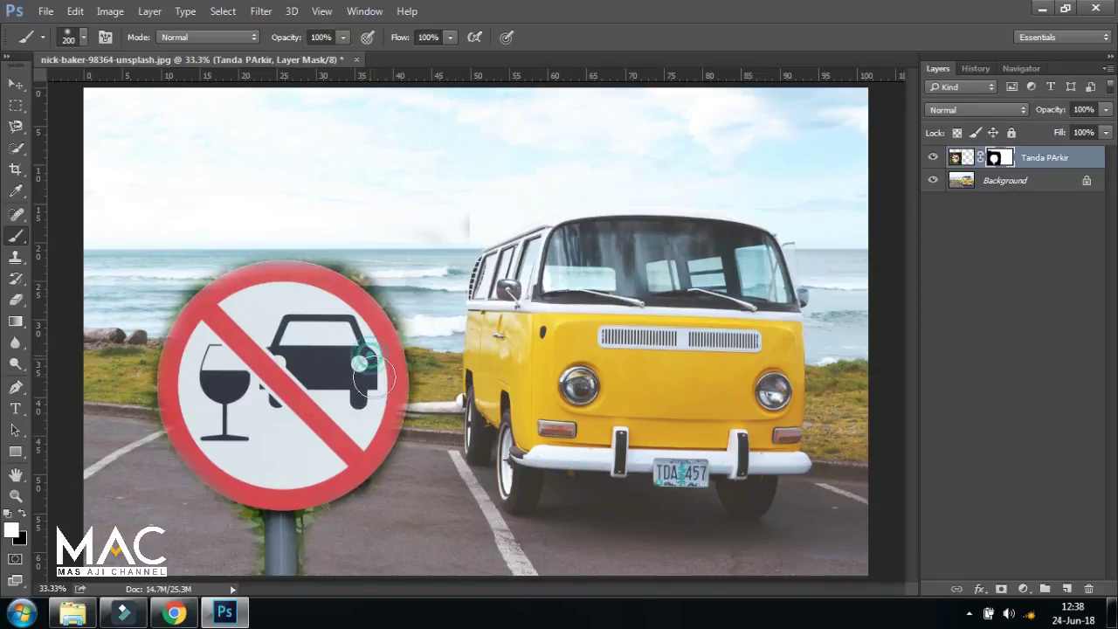
click(22, 513)
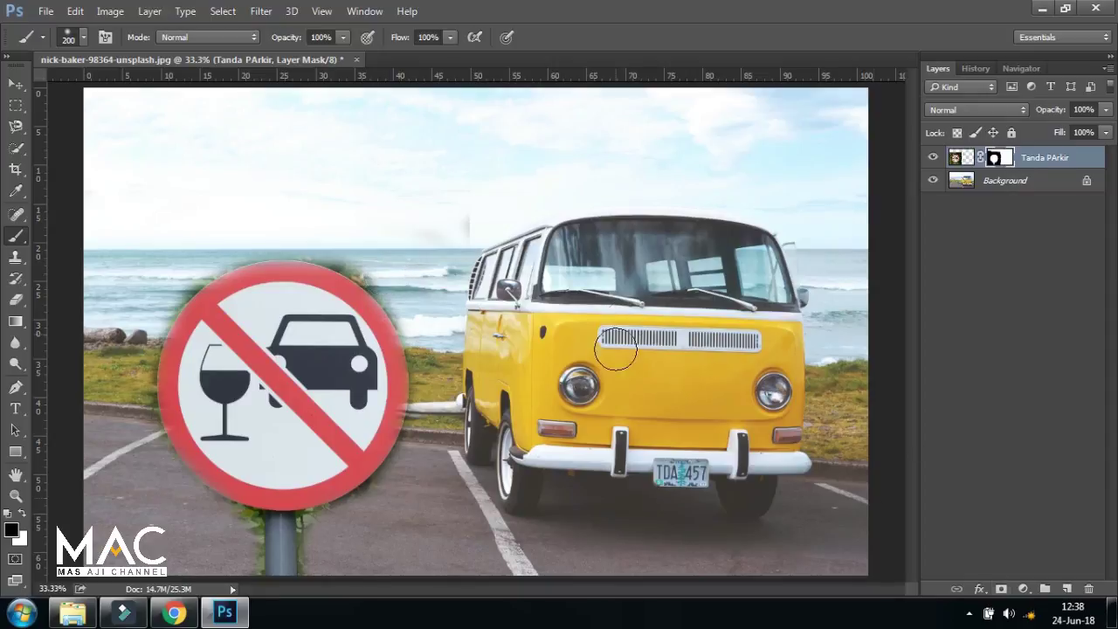
mouse_move(381, 272)
mouse_down()
mouse_move(320, 245)
mouse_move(237, 242)
mouse_move(180, 269)
mouse_move(136, 384)
mouse_move(154, 457)
mouse_move(215, 524)
mouse_move(252, 521)
mouse_move(247, 559)
mouse_move(309, 554)
mouse_move(317, 524)
mouse_move(387, 486)
mouse_up()
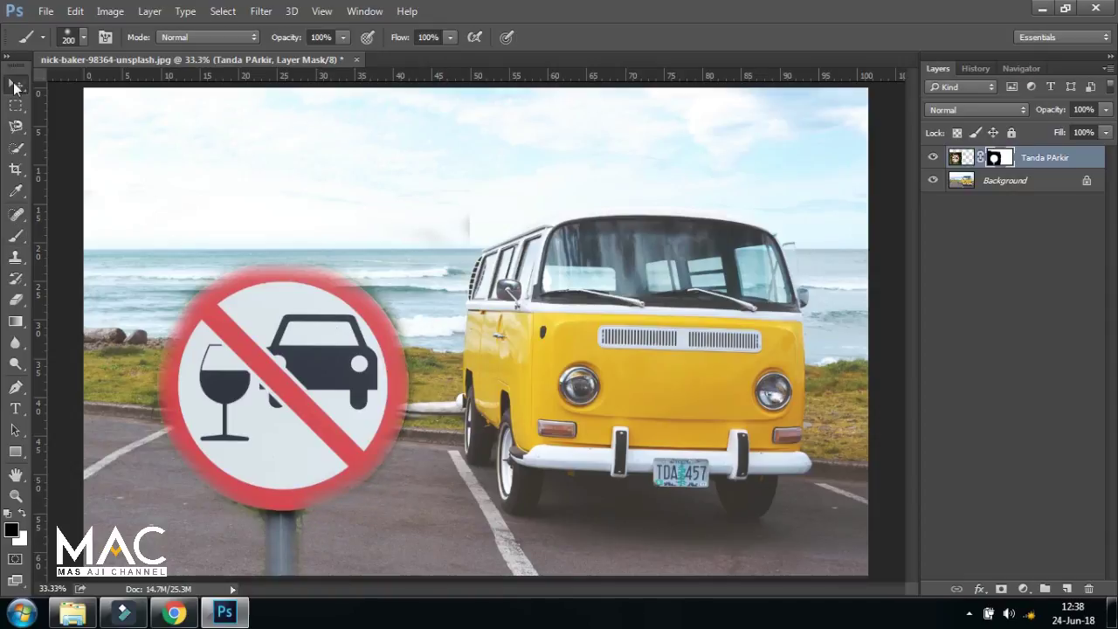
Close the sign composite without saving.
click(15, 86)
key(ctrl+minus)
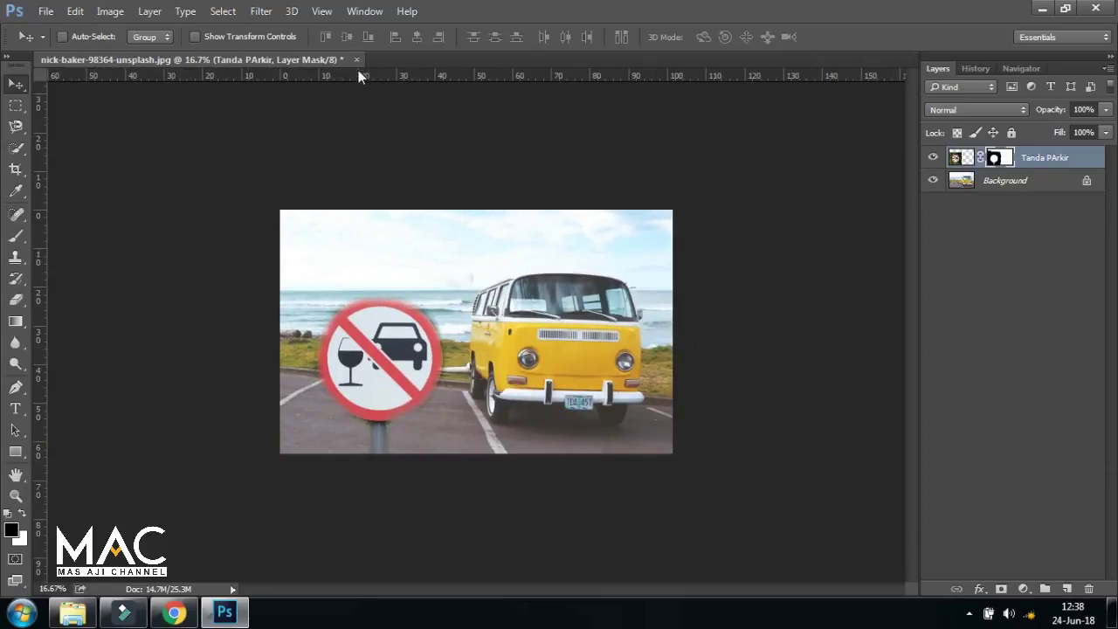
click(357, 60)
click(572, 244)
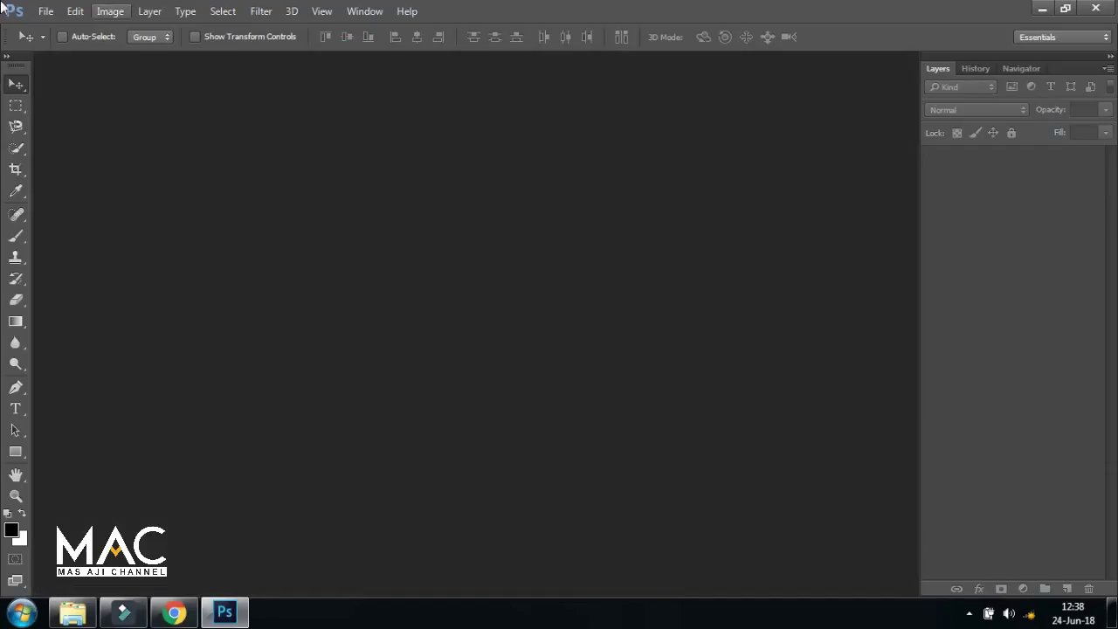
Open the atikh-bana portrait of the woman against the yellow wall.
click(45, 12)
click(61, 42)
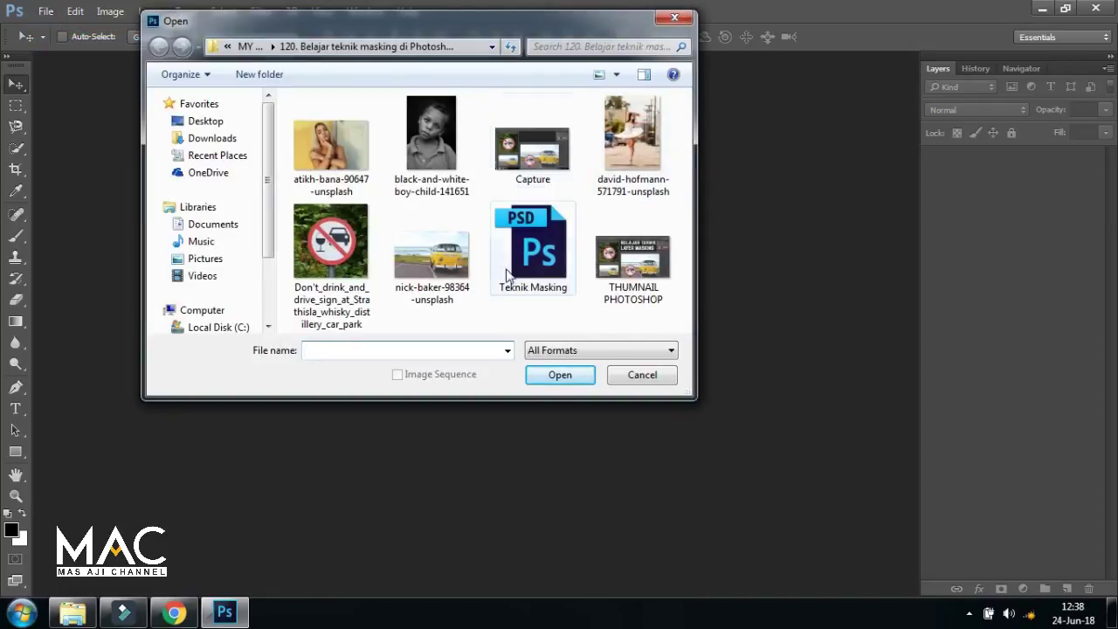
click(321, 175)
click(571, 375)
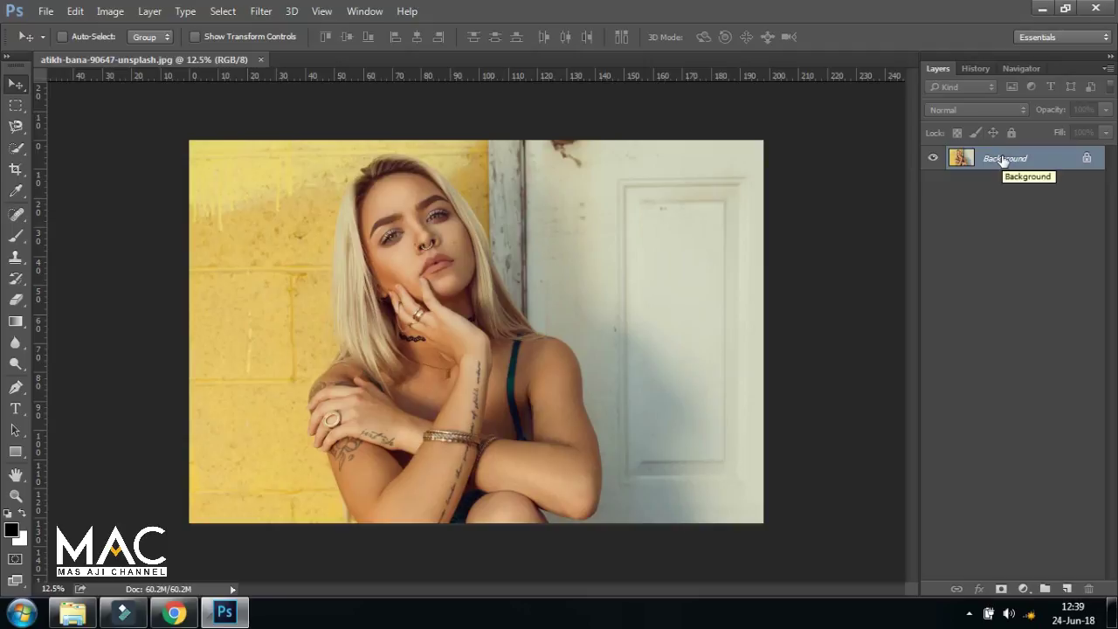
key(ctrl+j)
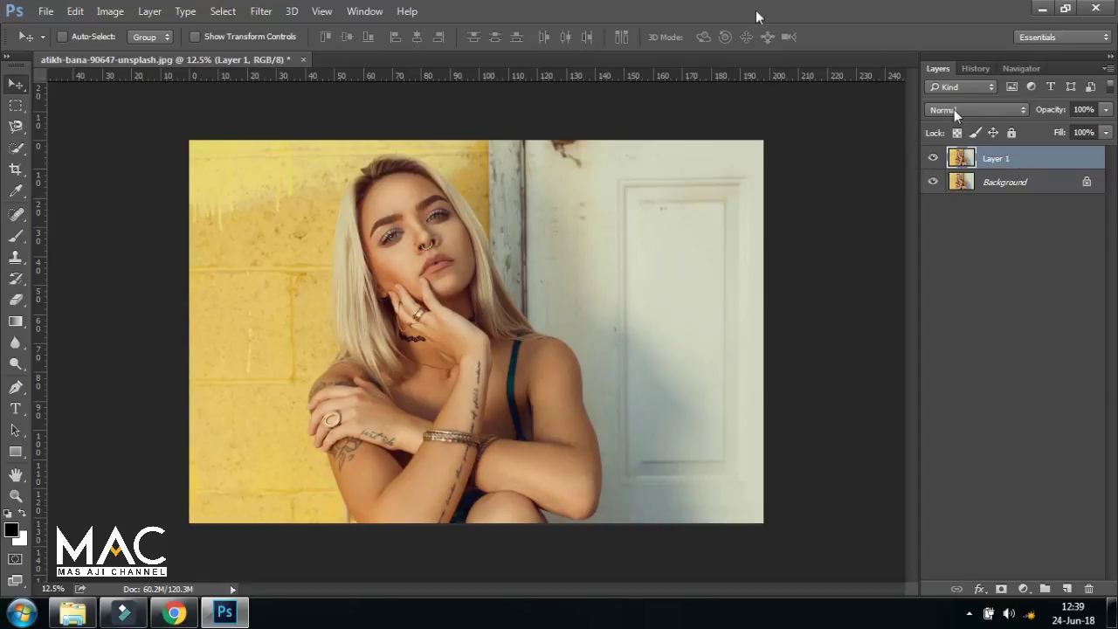
click(119, 15)
mouse_move(134, 54)
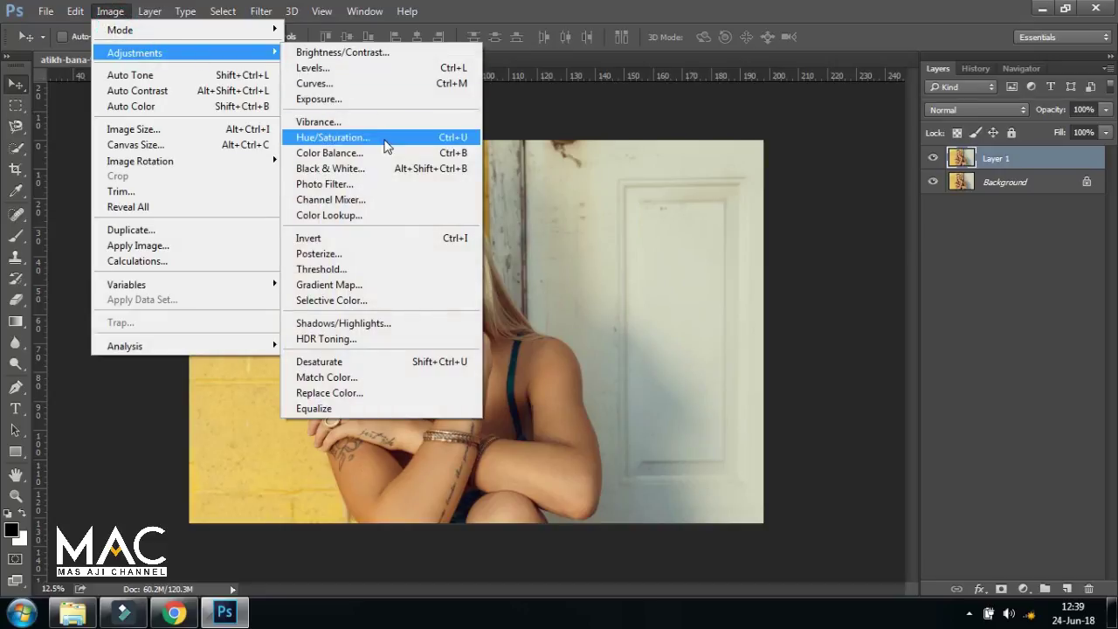
click(369, 172)
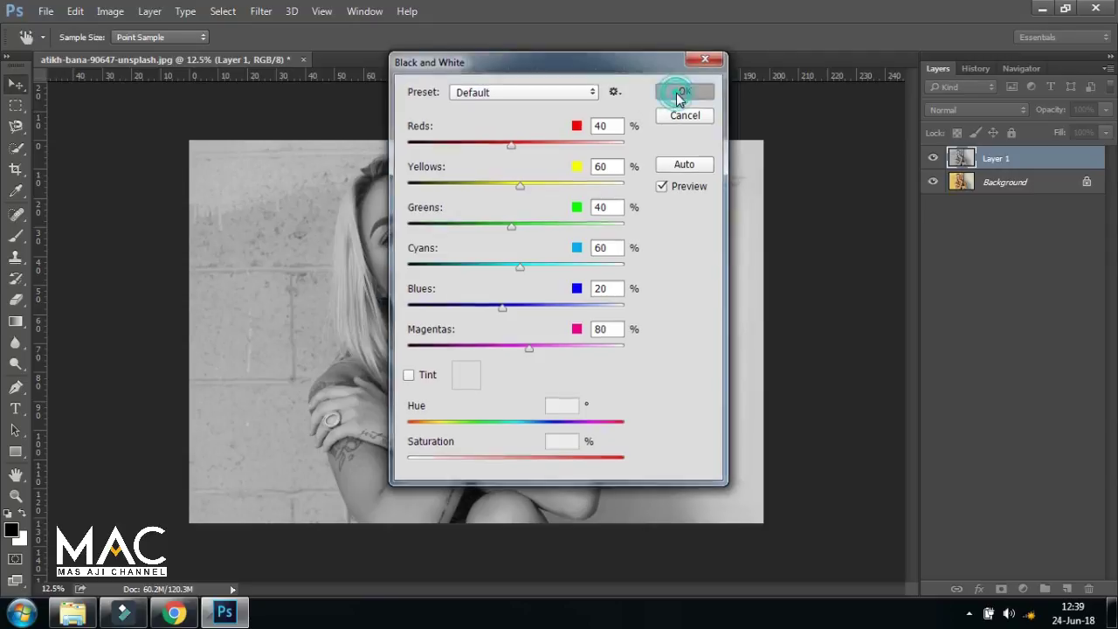
click(679, 94)
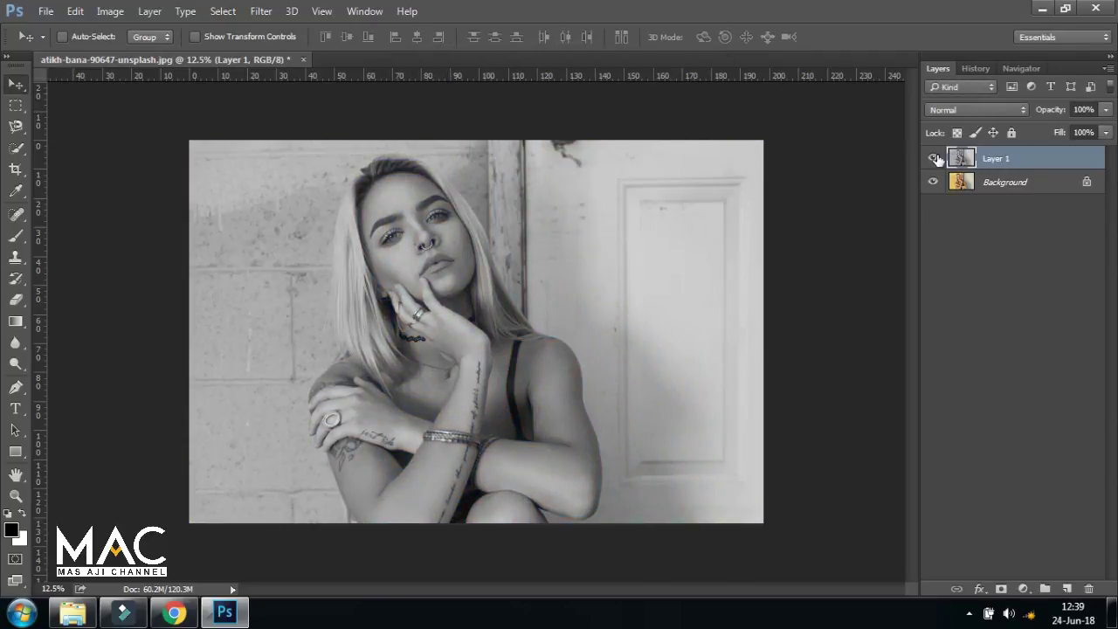
click(935, 159)
click(933, 159)
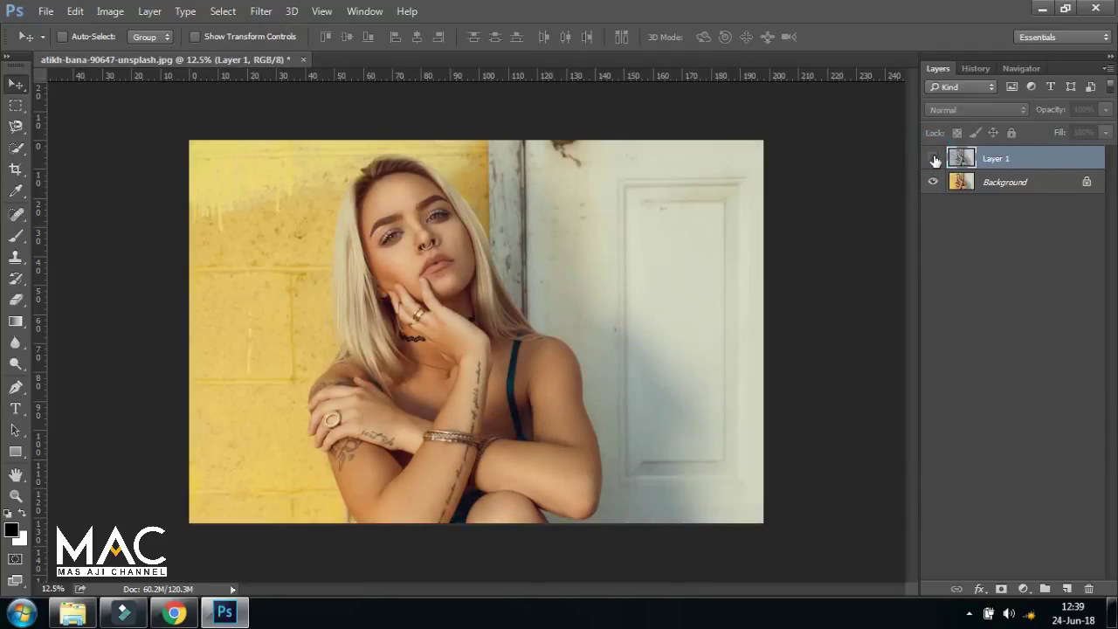
click(935, 159)
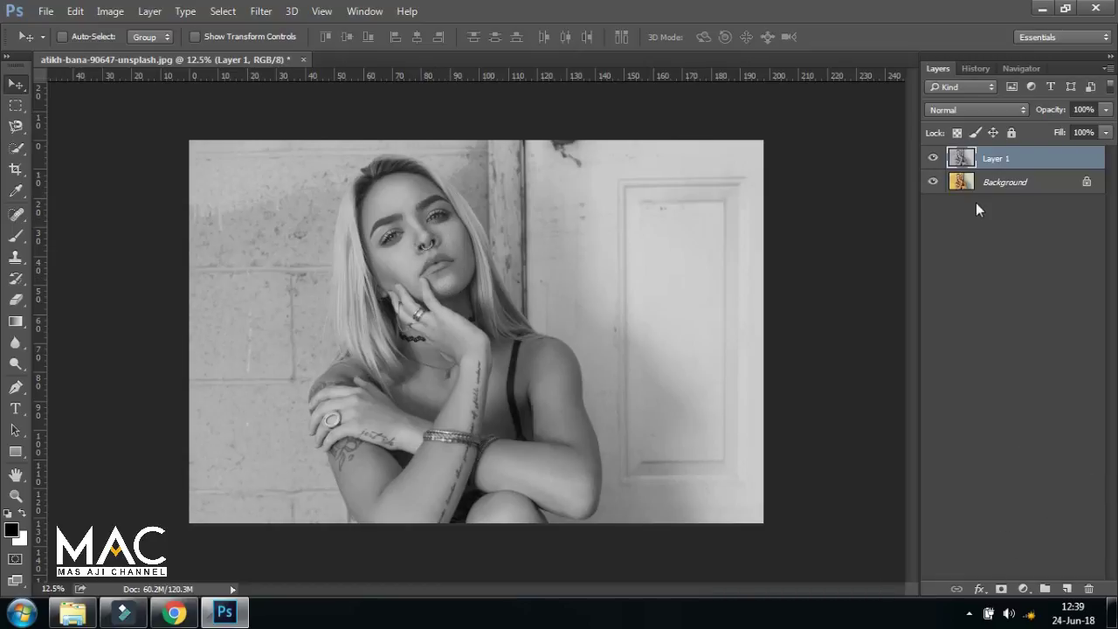
Rename Layer 1 to Model.
double_click(996, 160)
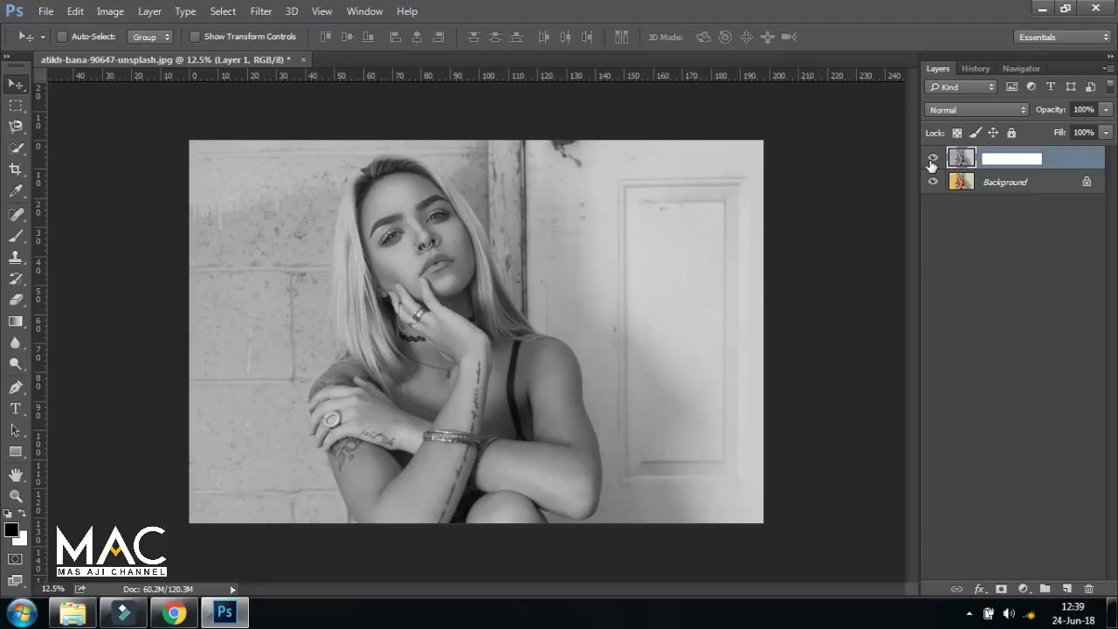
text(Model)
key(Return)
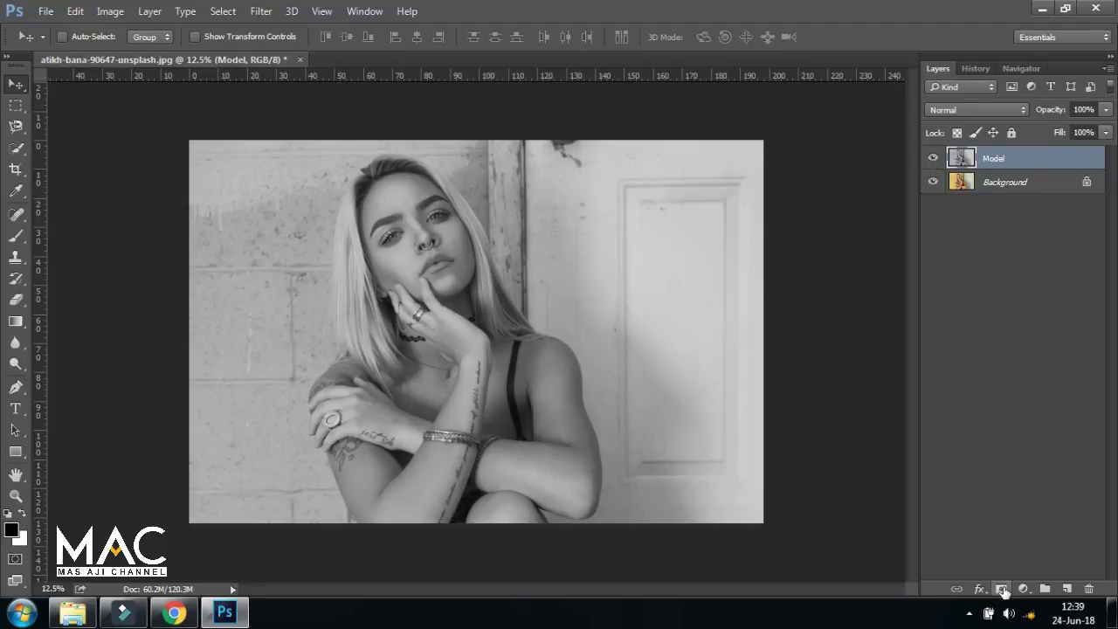
Add a white layer mask to Model and set up a soft brush.
click(1002, 590)
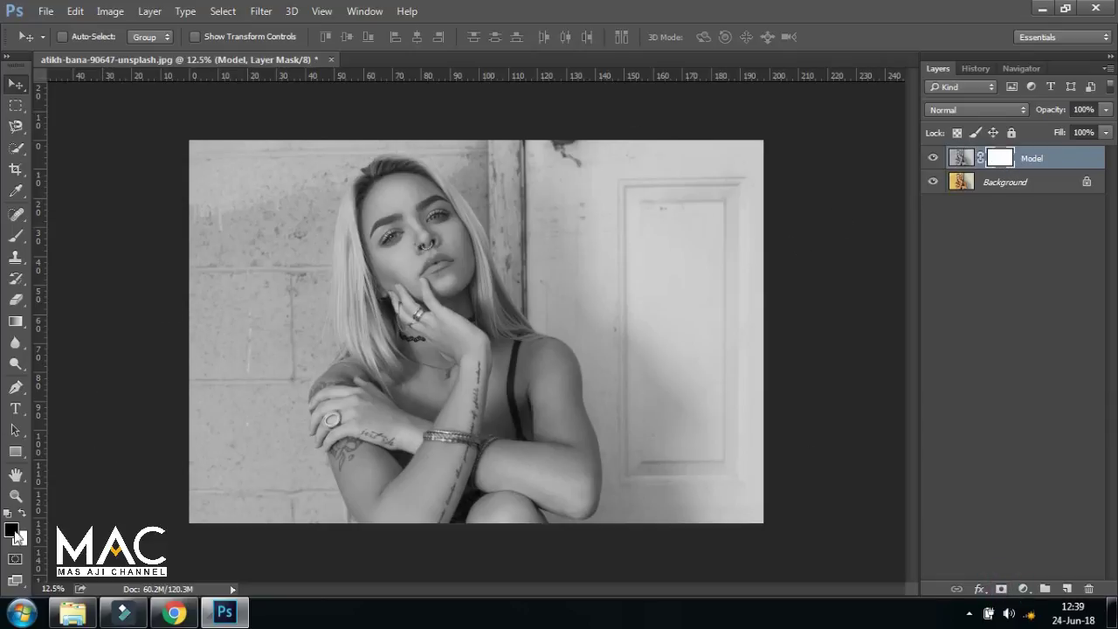
click(16, 236)
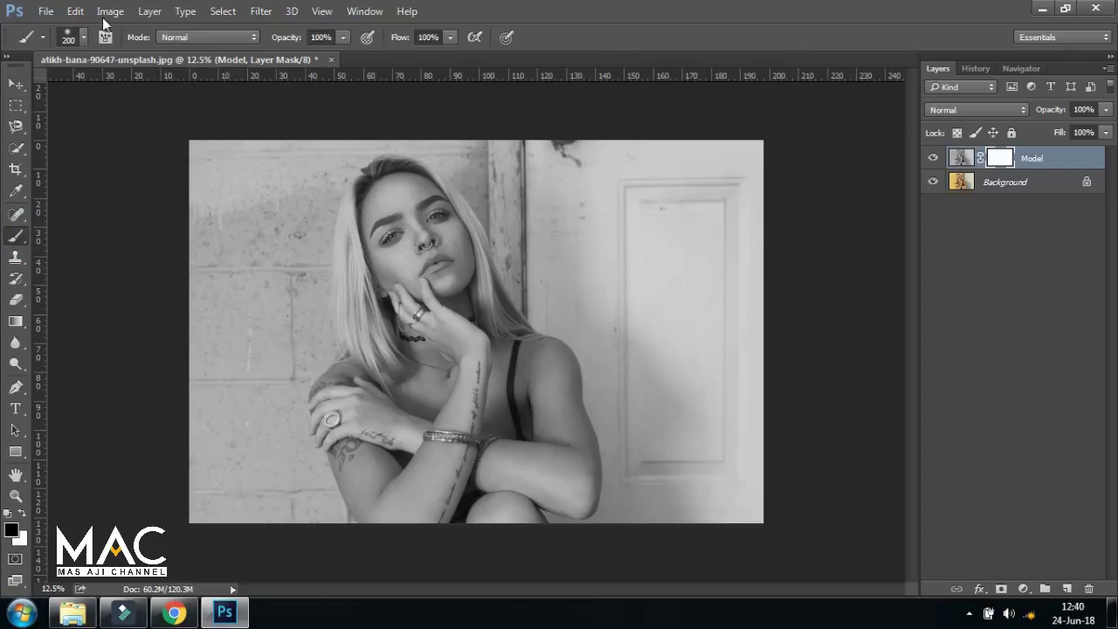
click(84, 39)
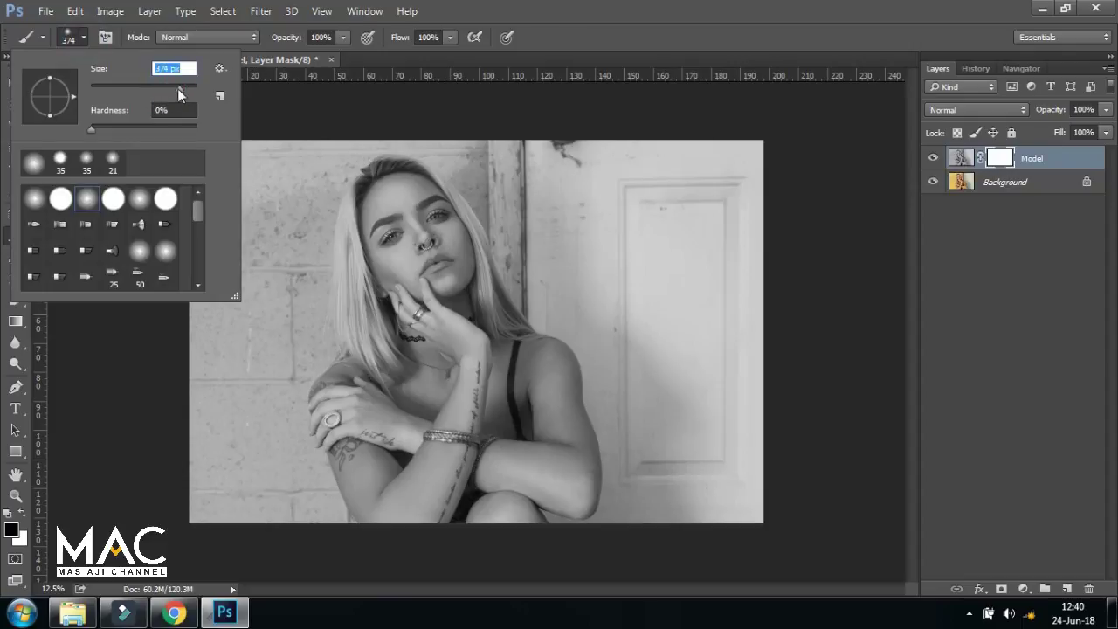
Paint black with the 452 px soft brush over the woman's hair, face, shoulders and arms.
click(382, 199)
mouse_move(381, 199)
mouse_down()
mouse_move(413, 223)
mouse_move(400, 177)
mouse_move(415, 209)
mouse_up()
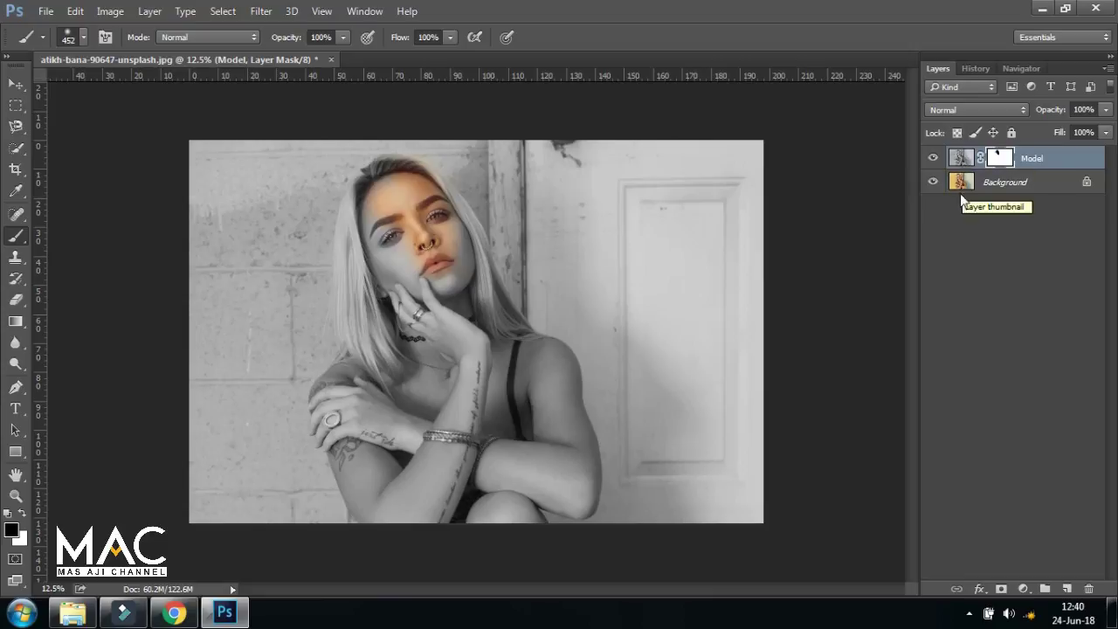
mouse_move(424, 222)
mouse_down()
mouse_move(426, 351)
mouse_move(463, 248)
mouse_move(352, 225)
mouse_move(365, 341)
mouse_move(375, 262)
mouse_move(485, 334)
mouse_up()
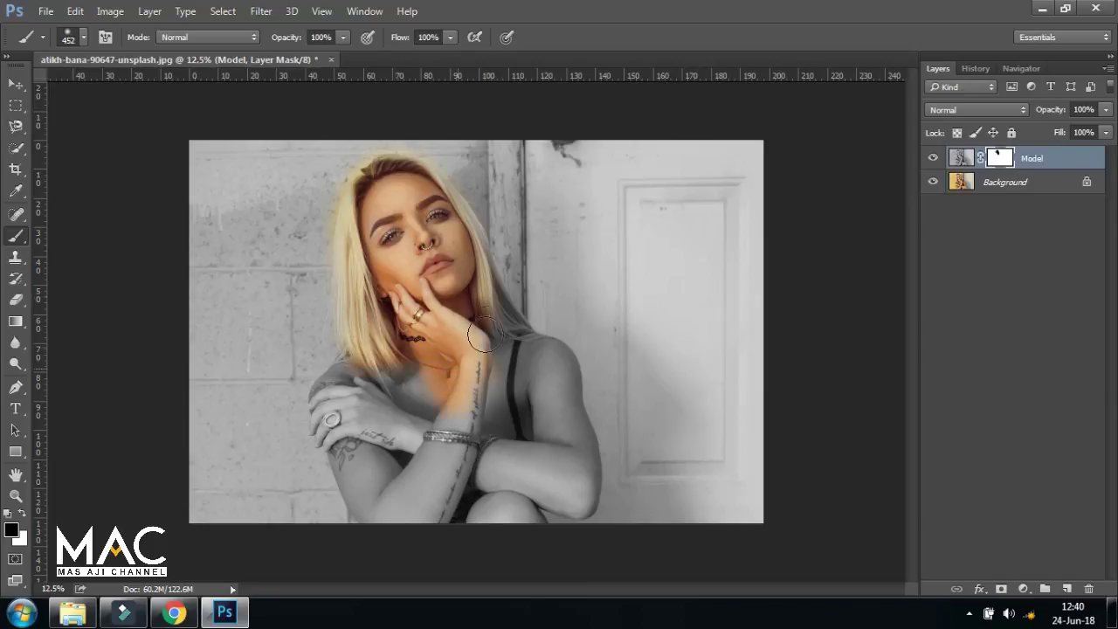
mouse_move(491, 296)
mouse_down()
mouse_move(548, 393)
mouse_move(556, 369)
mouse_move(572, 490)
mouse_move(581, 467)
mouse_move(562, 491)
mouse_move(473, 449)
mouse_move(524, 428)
mouse_move(481, 375)
mouse_move(369, 464)
mouse_move(378, 394)
mouse_move(367, 365)
mouse_move(337, 393)
mouse_move(351, 470)
mouse_move(381, 522)
mouse_move(477, 471)
mouse_move(524, 505)
mouse_move(483, 517)
mouse_move(490, 495)
mouse_move(522, 509)
mouse_move(547, 455)
mouse_move(577, 492)
mouse_move(558, 432)
mouse_move(441, 377)
mouse_move(356, 432)
mouse_move(363, 498)
mouse_move(328, 400)
mouse_move(376, 366)
mouse_up()
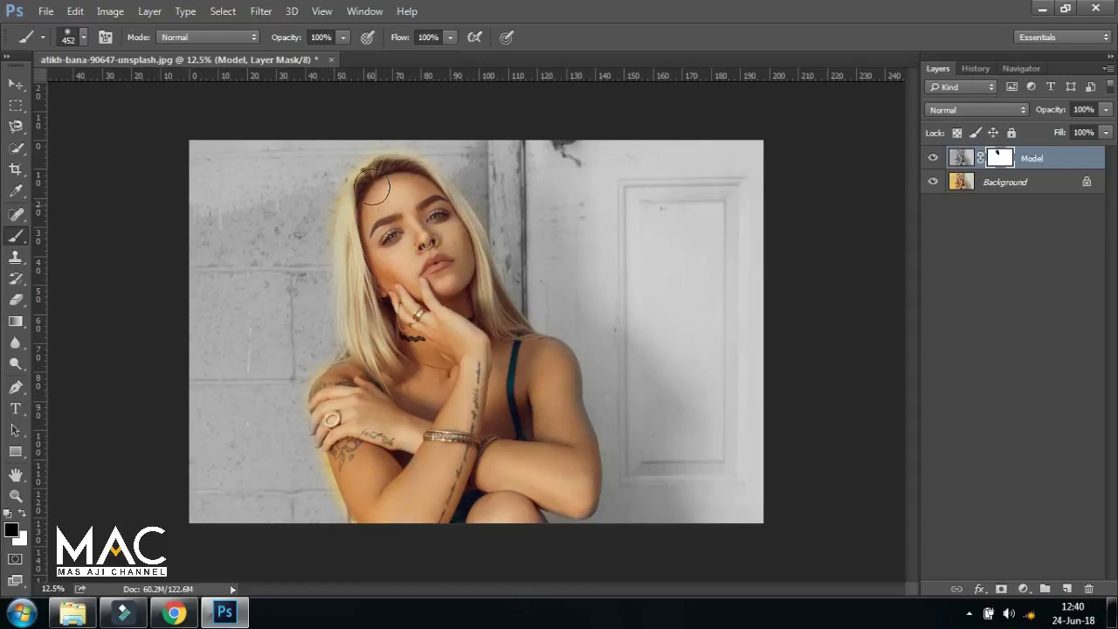
mouse_move(404, 170)
mouse_down()
mouse_move(358, 274)
mouse_move(351, 472)
mouse_move(370, 506)
mouse_up()
click(396, 229)
click(21, 516)
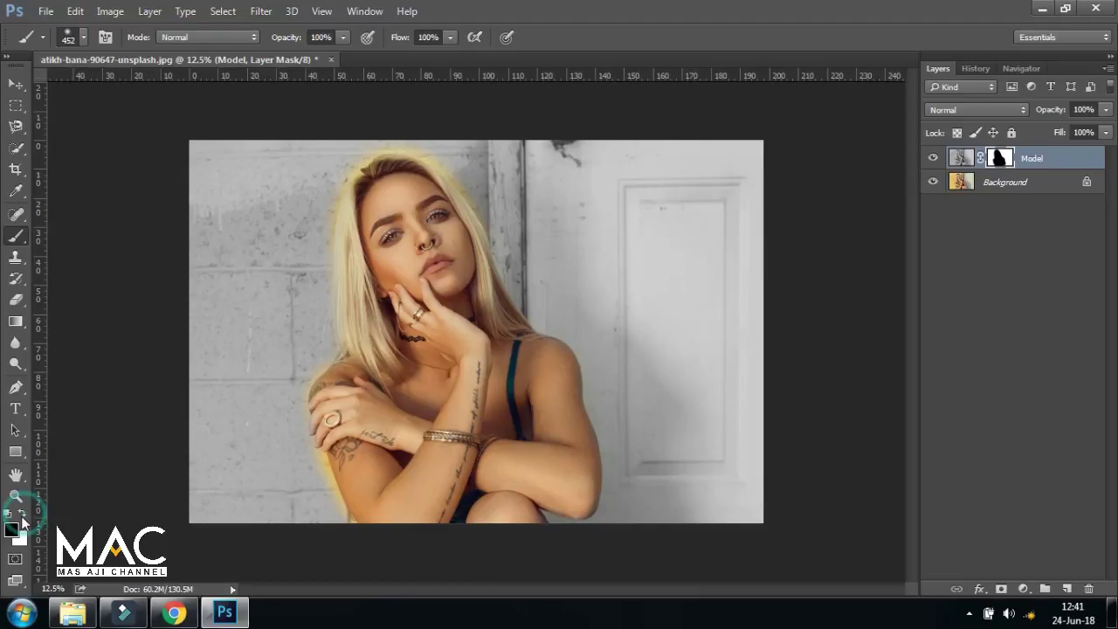
Reset the painting colour to black and close the woman's photo without saving.
click(21, 515)
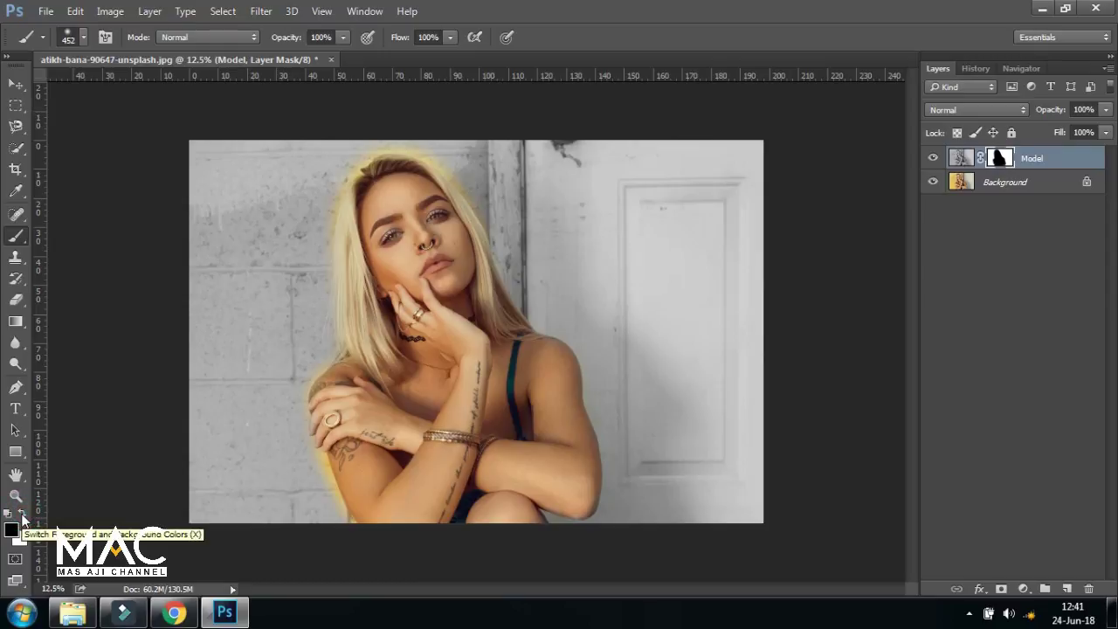
click(16, 84)
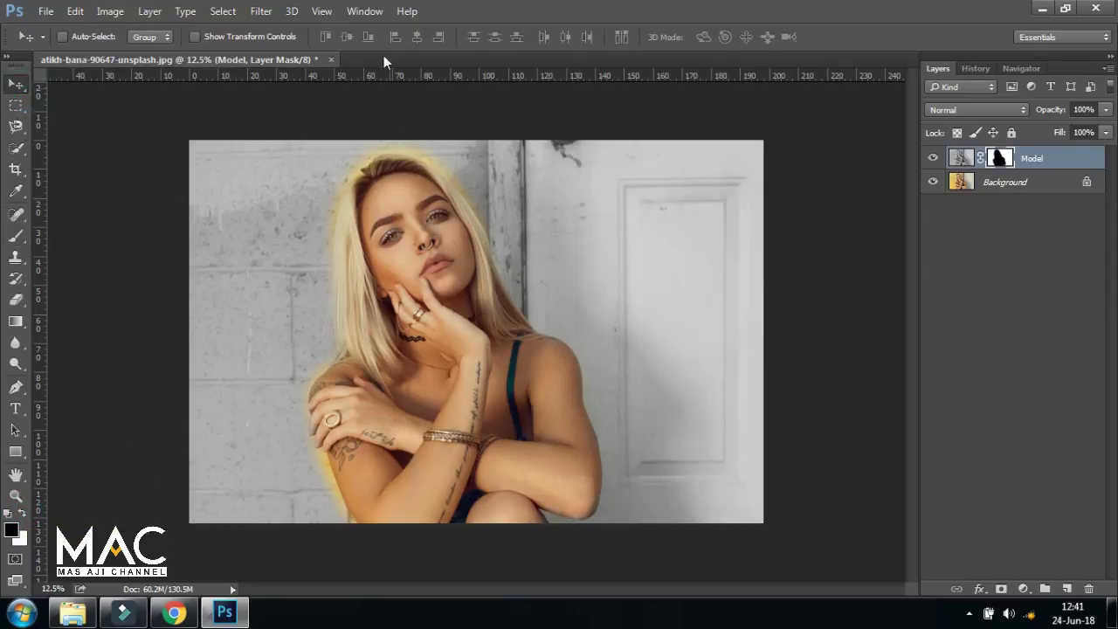
click(331, 59)
click(562, 243)
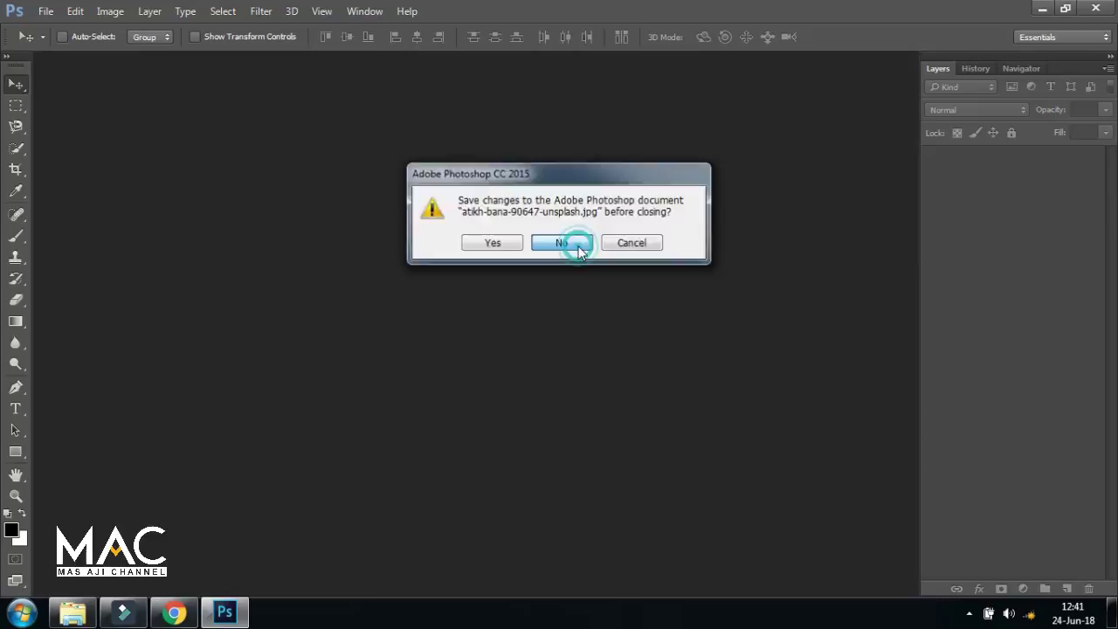
Select black-and-white-boy-child-141651 in the Open dialog.
click(45, 10)
click(52, 42)
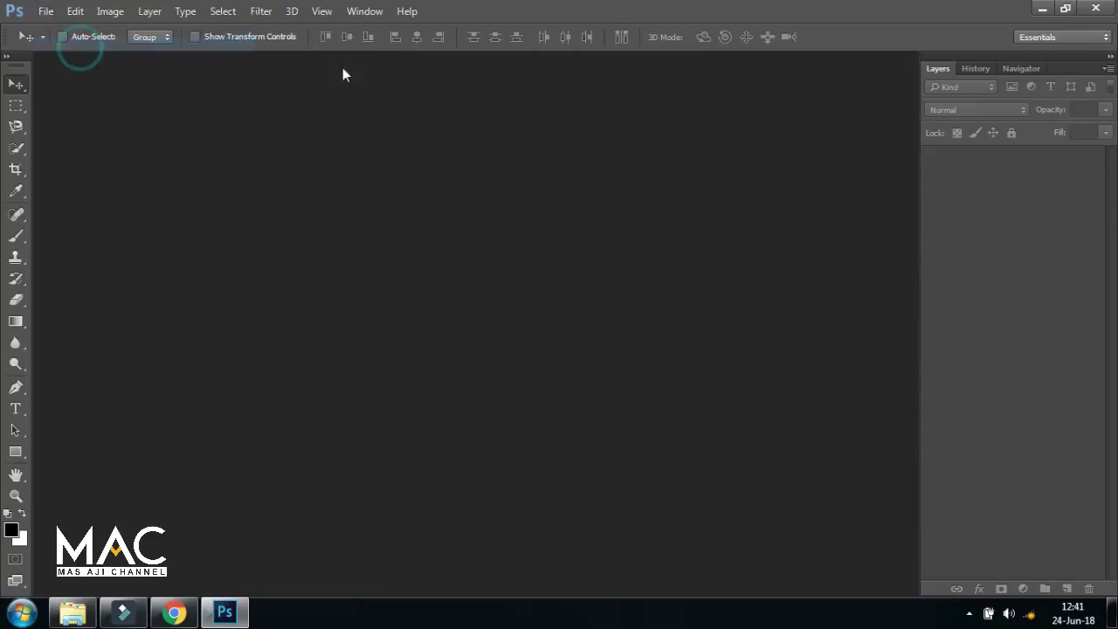
click(442, 135)
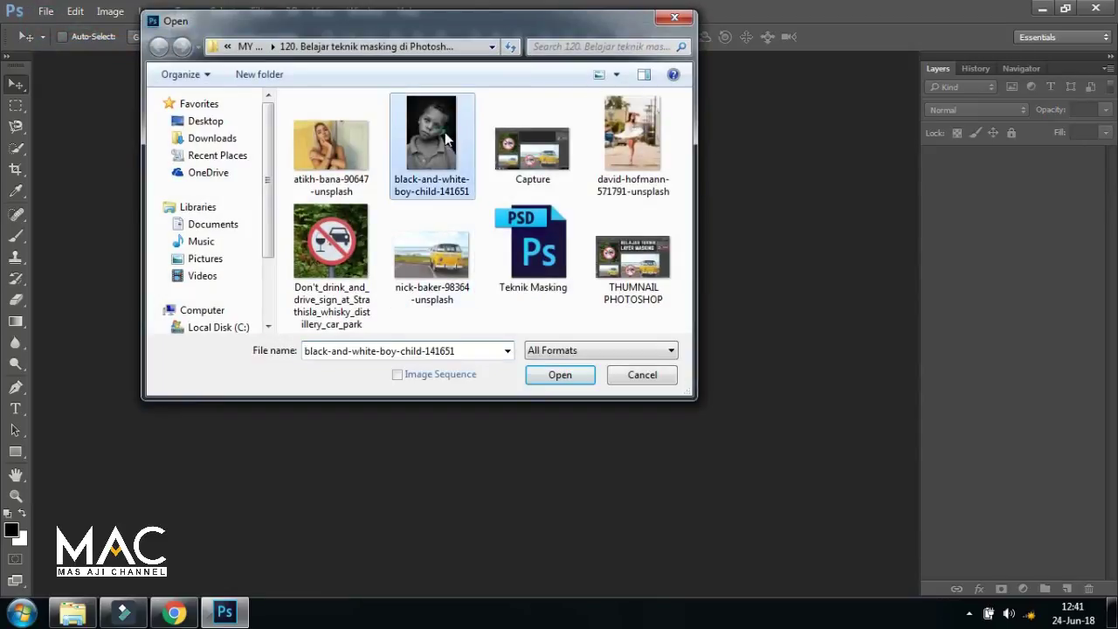
Open black-and-white-boy-child-141651.jpg and show the fill and adjustment layer list.
click(555, 375)
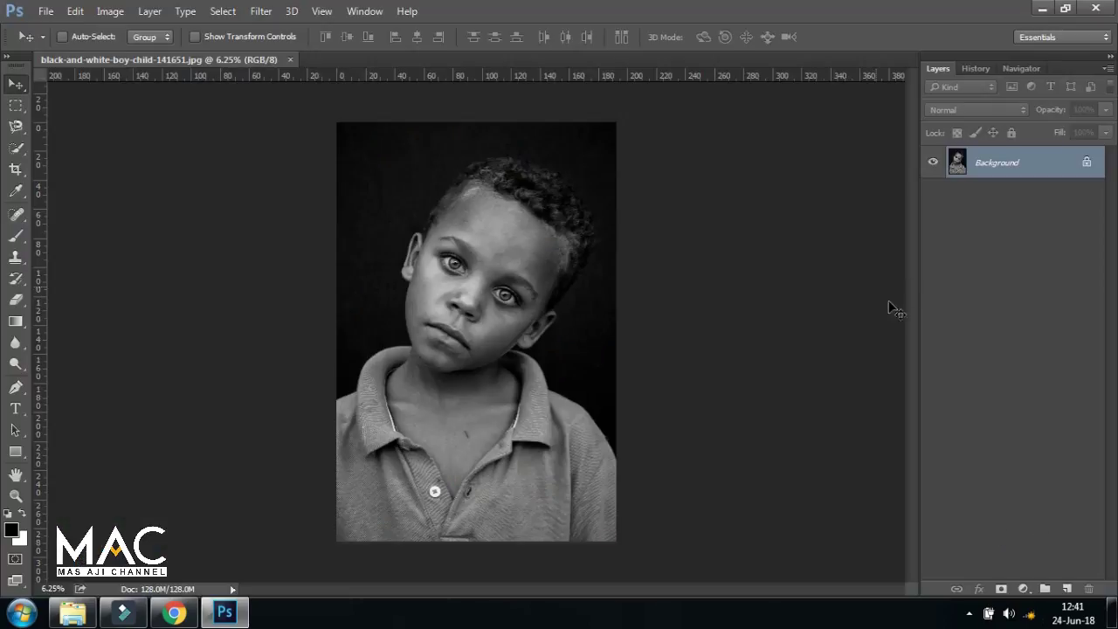
click(1023, 589)
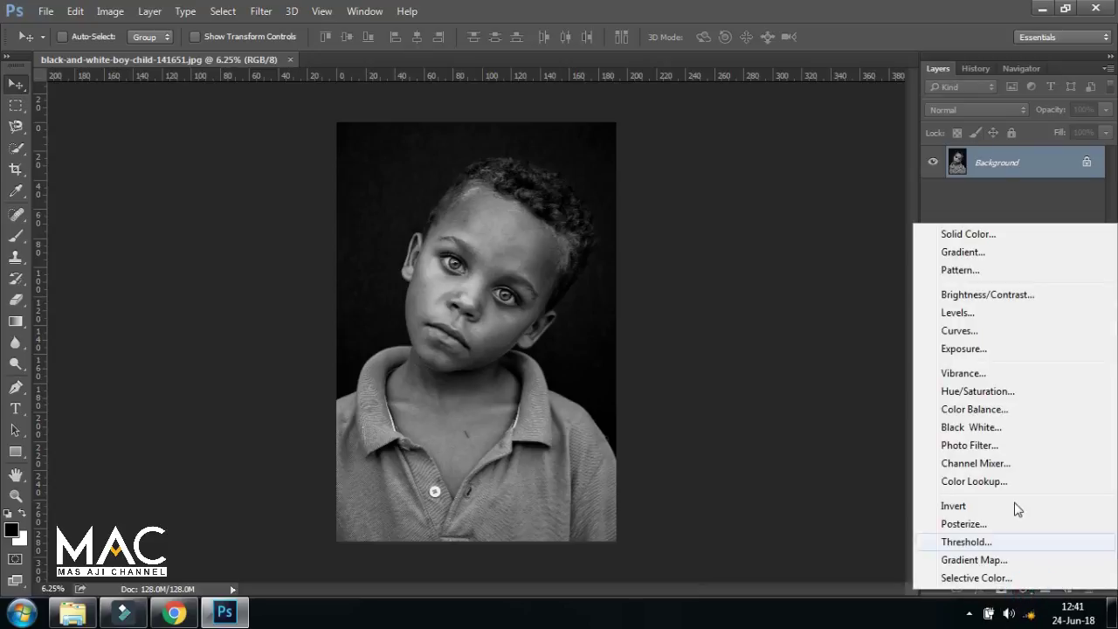
Add a Color Balance layer with midtones -63, -32, -100 and highlights -60, +47, -71.
click(995, 410)
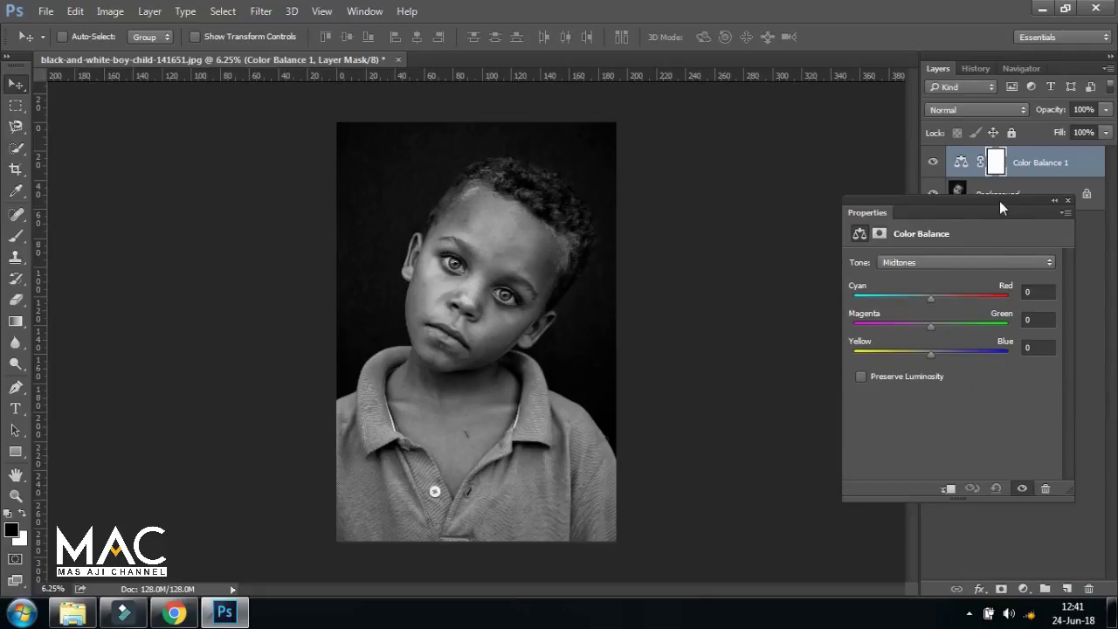
drag(1002, 206, 808, 187)
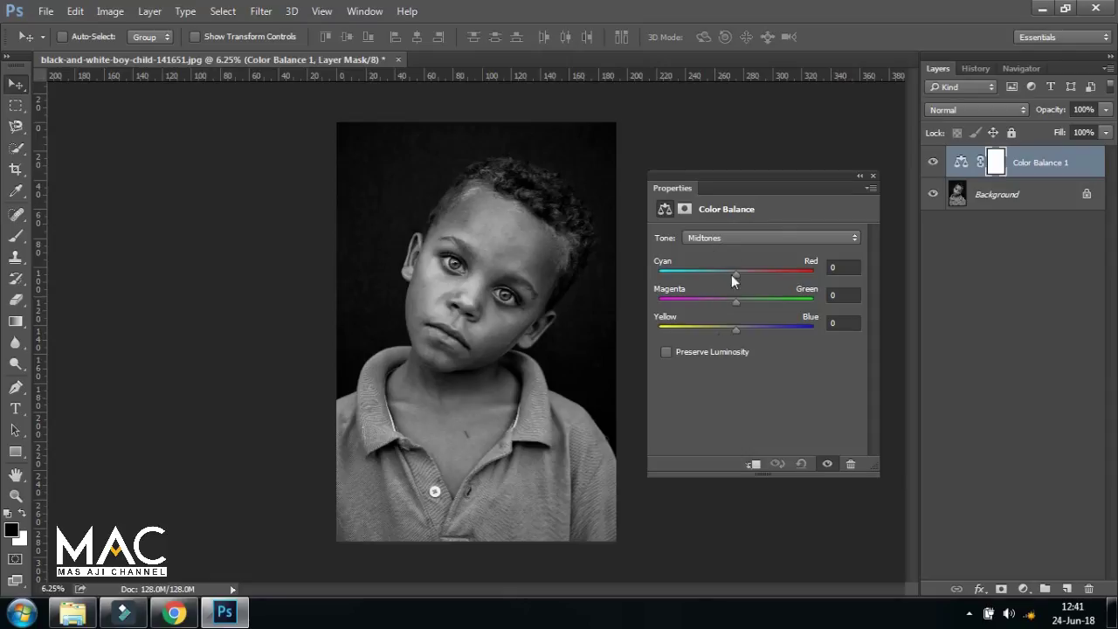
drag(735, 274, 689, 269)
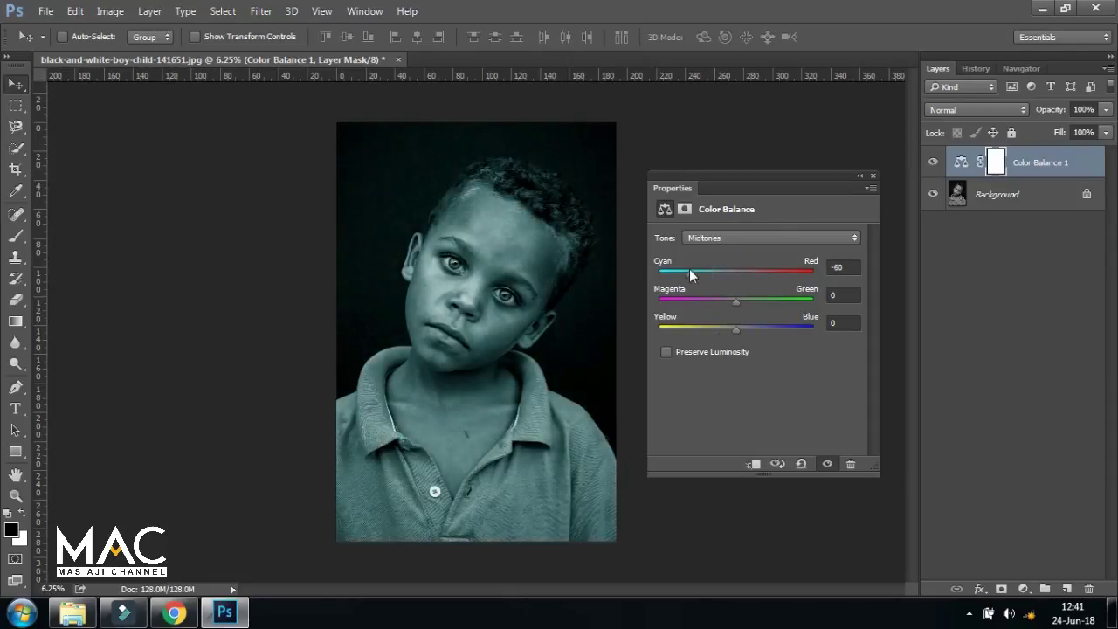
drag(735, 302, 643, 333)
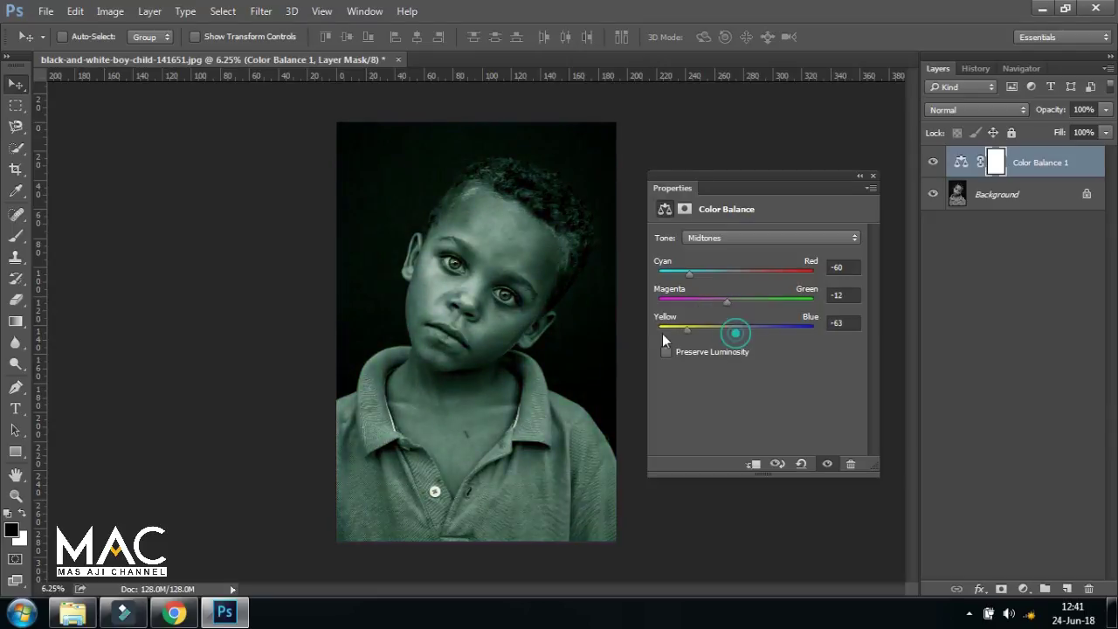
drag(690, 277, 714, 300)
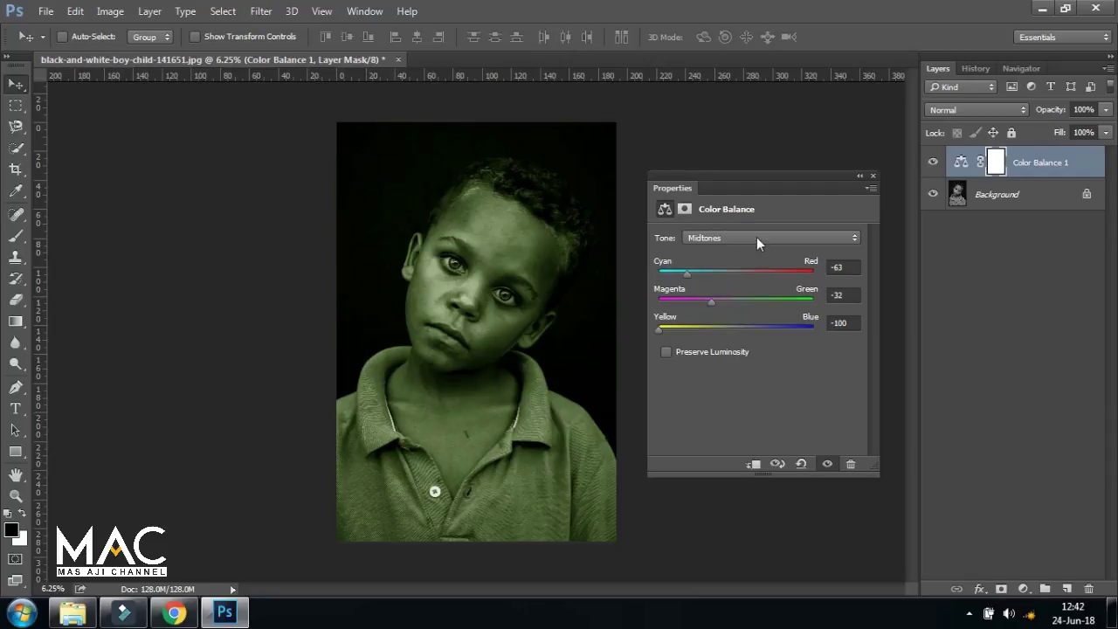
click(757, 237)
click(738, 271)
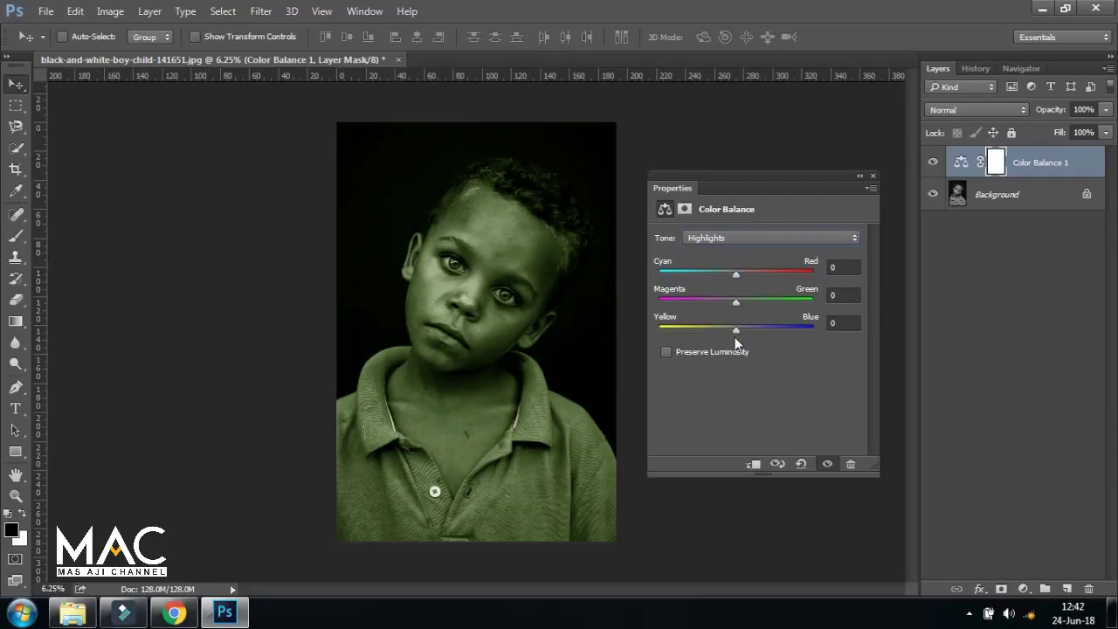
mouse_move(744, 304)
mouse_down()
mouse_move(773, 305)
mouse_move(689, 273)
mouse_up()
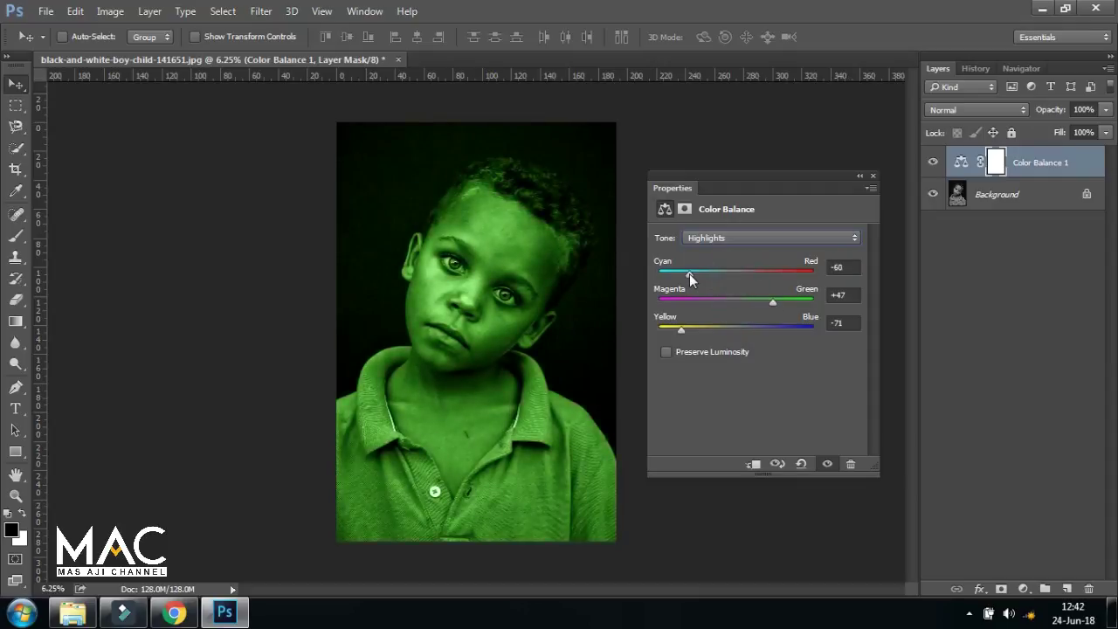
click(872, 176)
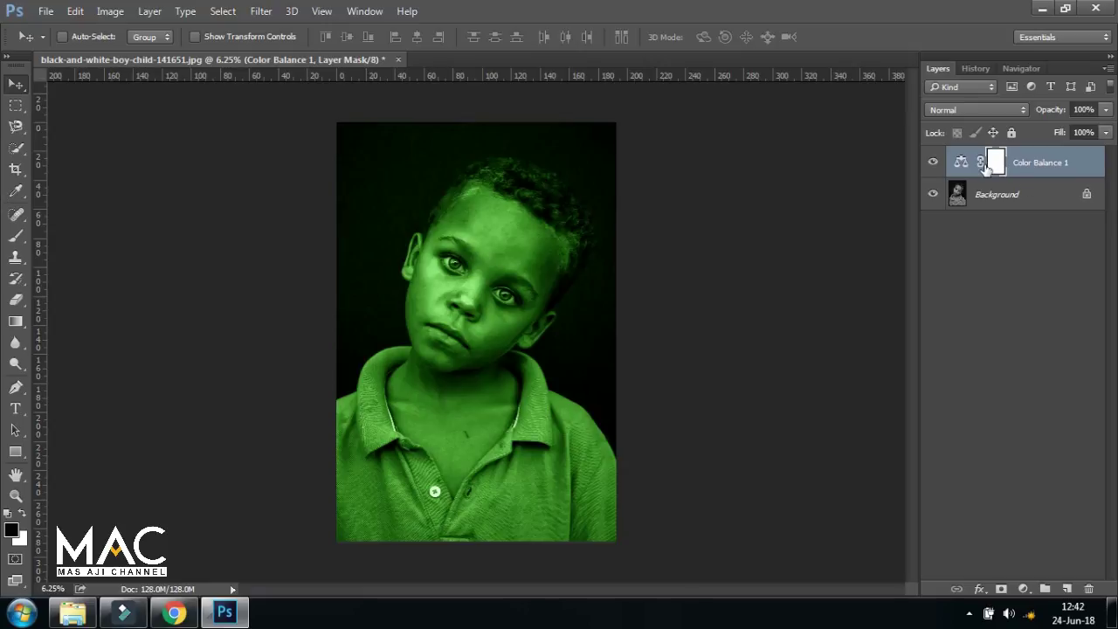
Try painting green off the boy's face, undo it, then invert the Color Balance 1 mask to black.
click(15, 236)
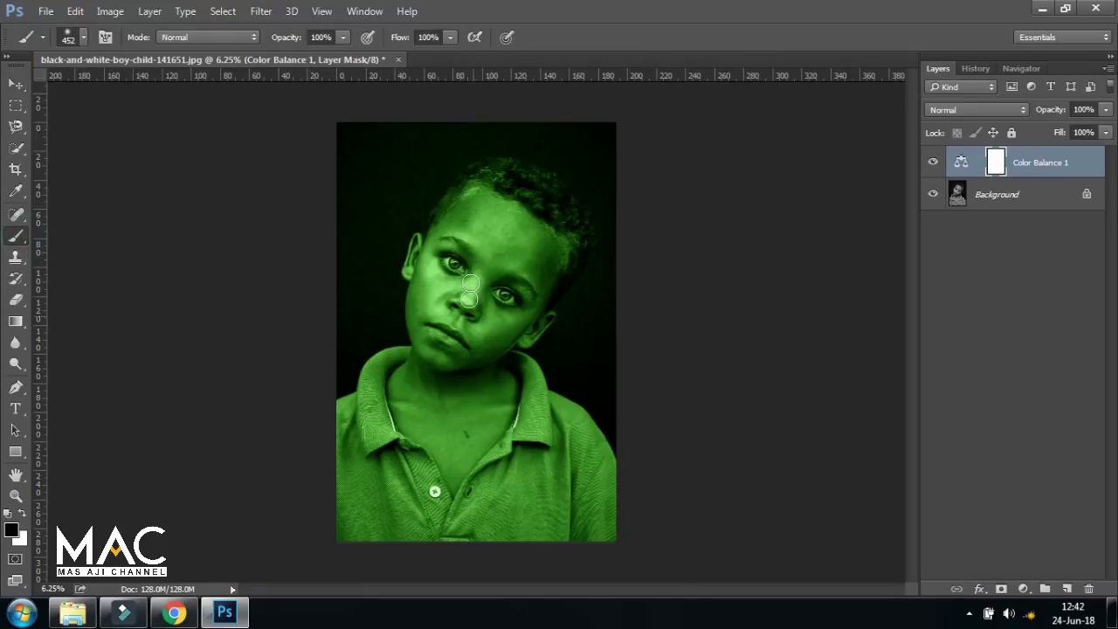
drag(487, 226, 469, 304)
mouse_move(431, 249)
mouse_down()
mouse_move(498, 170)
mouse_move(507, 199)
mouse_move(532, 210)
mouse_up()
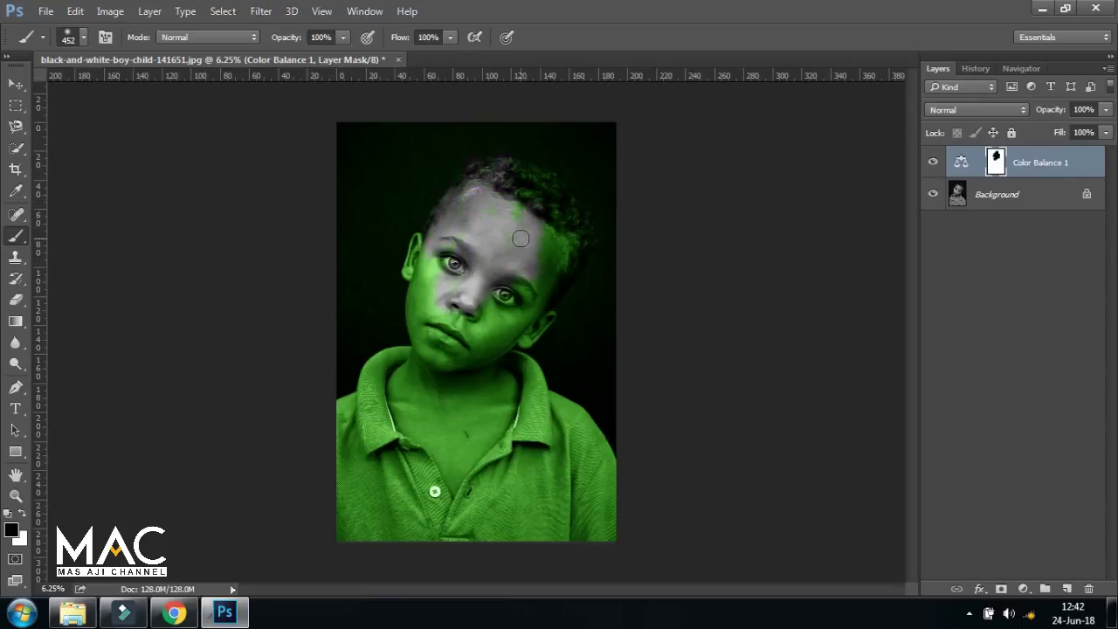
key(ctrl+z)
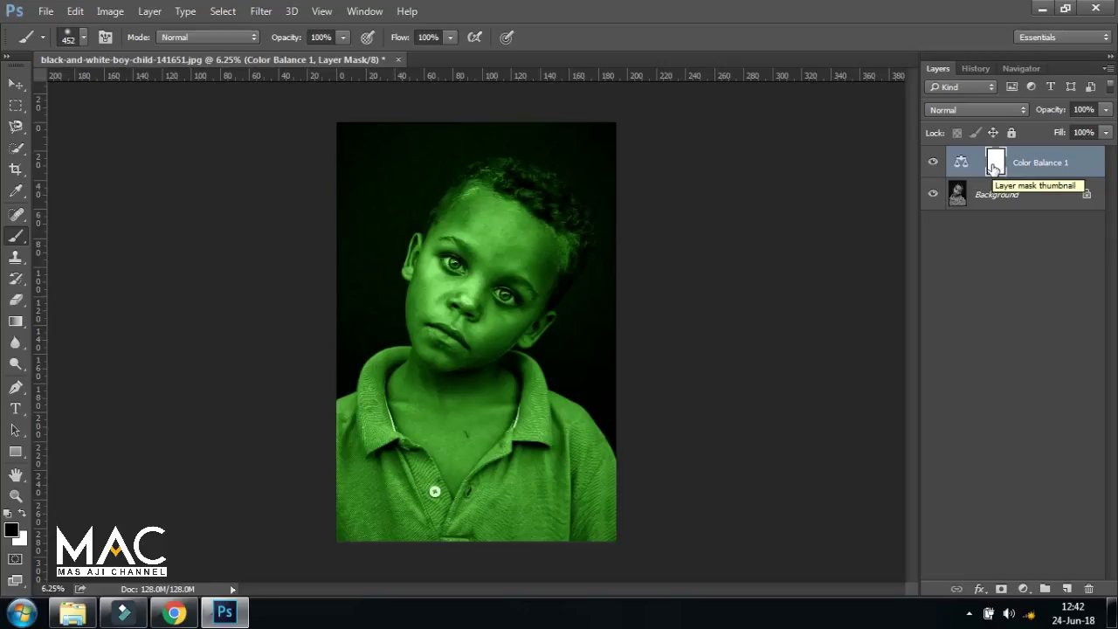
key(ctrl+i)
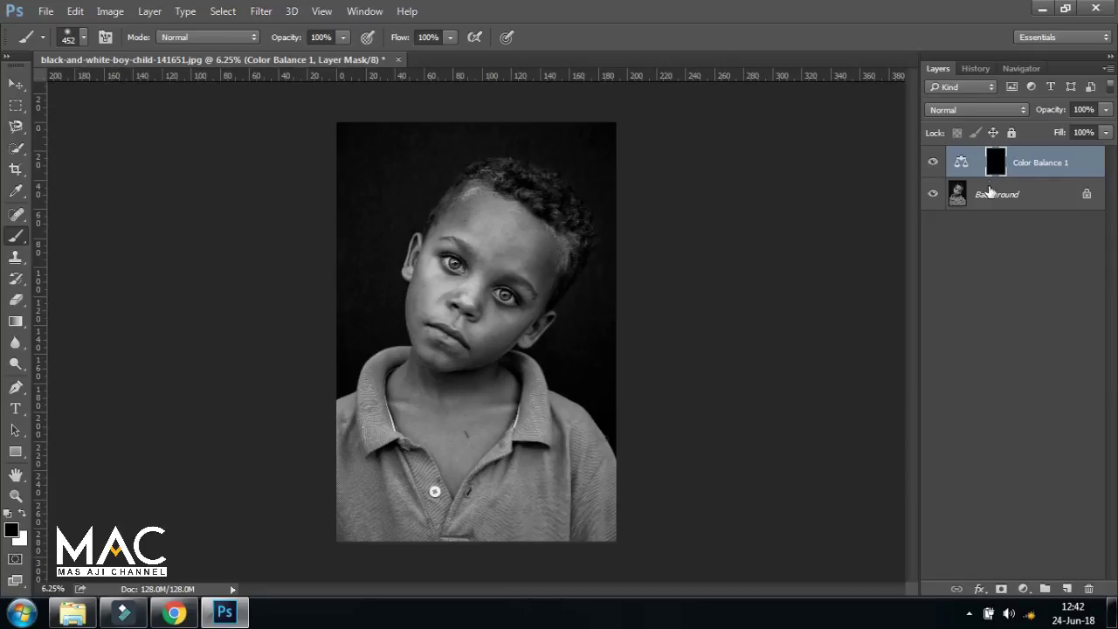
Paint white on the Color Balance 1 mask over the boy's shirt and collar to tint them green.
click(20, 516)
mouse_move(359, 418)
mouse_down()
mouse_move(379, 454)
mouse_move(385, 362)
mouse_up()
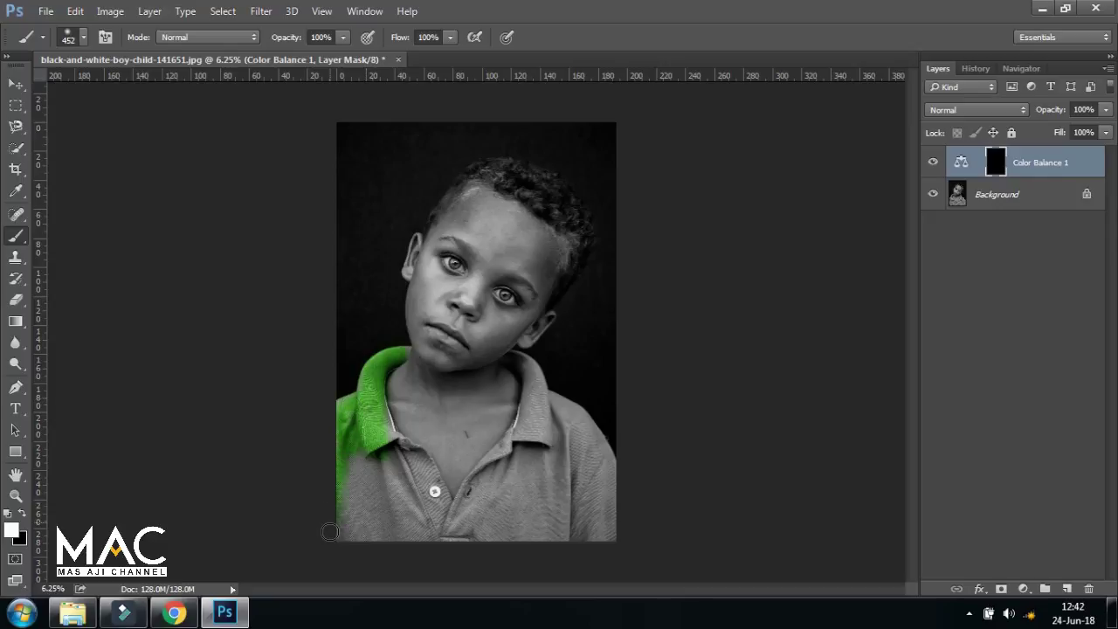
mouse_move(346, 524)
mouse_down()
mouse_move(391, 476)
mouse_move(385, 424)
mouse_move(437, 487)
mouse_move(447, 529)
mouse_move(356, 503)
mouse_move(345, 527)
mouse_move(485, 511)
mouse_move(476, 493)
mouse_move(528, 430)
mouse_move(531, 367)
mouse_move(605, 461)
mouse_move(624, 515)
mouse_move(610, 538)
mouse_move(573, 447)
mouse_up()
mouse_move(544, 499)
mouse_down()
mouse_move(517, 456)
mouse_move(514, 507)
mouse_move(564, 535)
mouse_move(587, 514)
mouse_move(552, 474)
mouse_up()
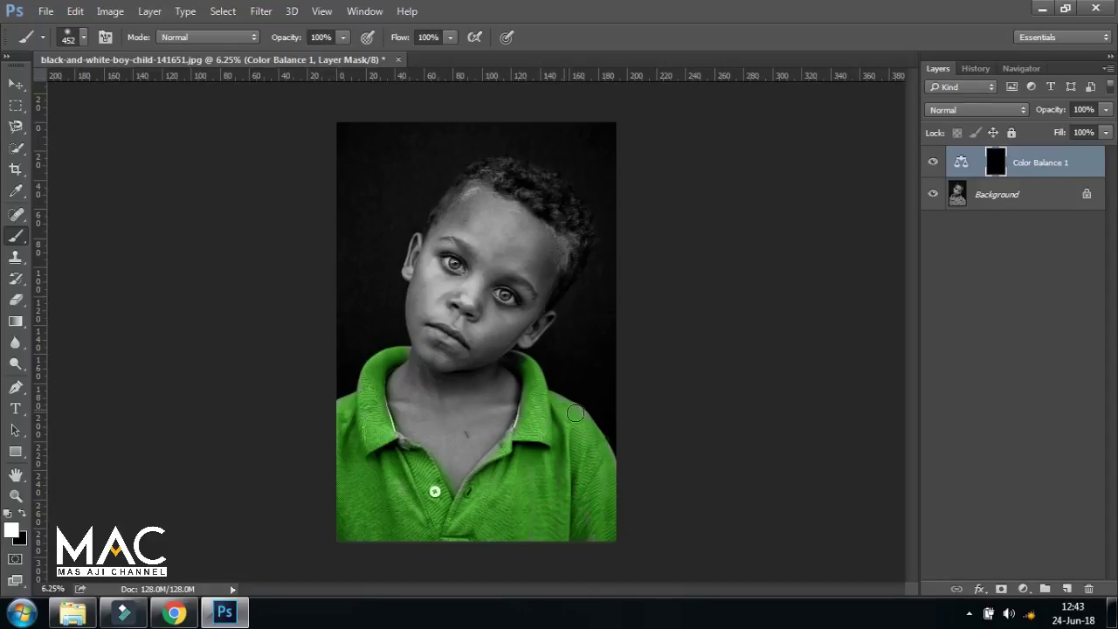
mouse_move(578, 469)
mouse_down()
mouse_move(533, 436)
mouse_move(495, 460)
mouse_up()
mouse_move(382, 460)
mouse_down()
mouse_move(384, 441)
mouse_move(401, 446)
mouse_up()
click(17, 84)
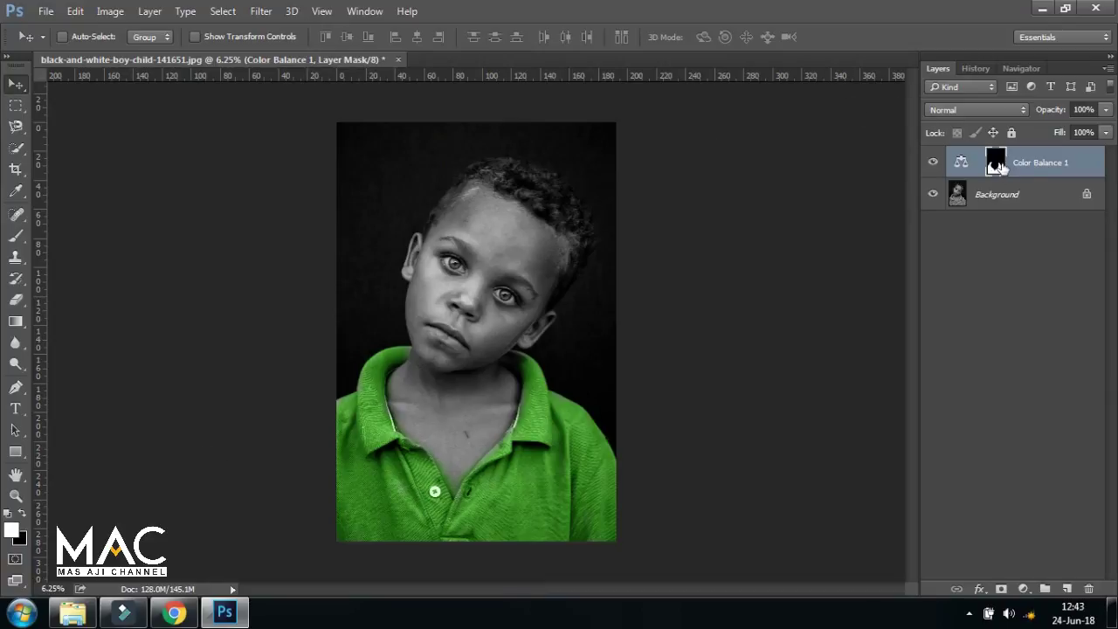
Close the boy photo without saving and open david-hofmann-571791-unsplash.jpg.
click(397, 59)
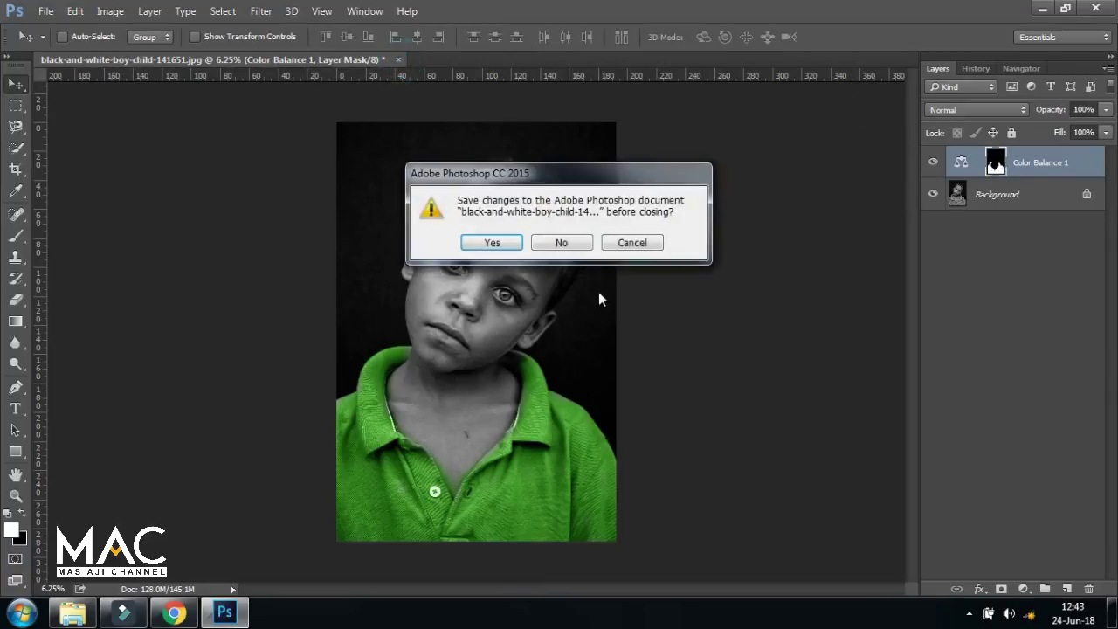
click(561, 242)
click(44, 12)
click(60, 45)
click(624, 155)
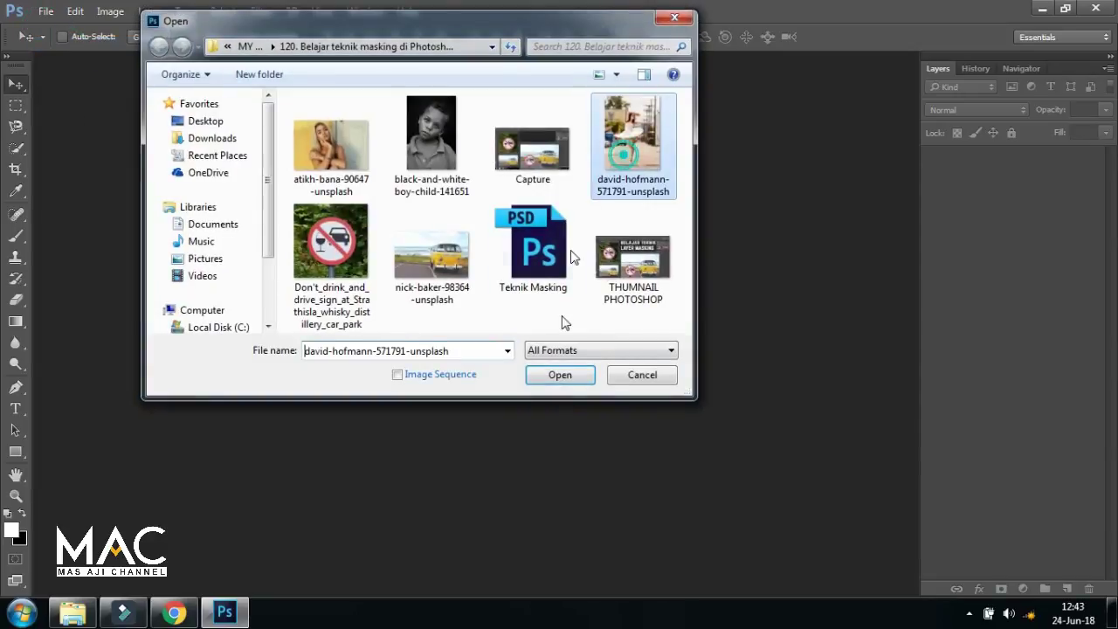
click(560, 374)
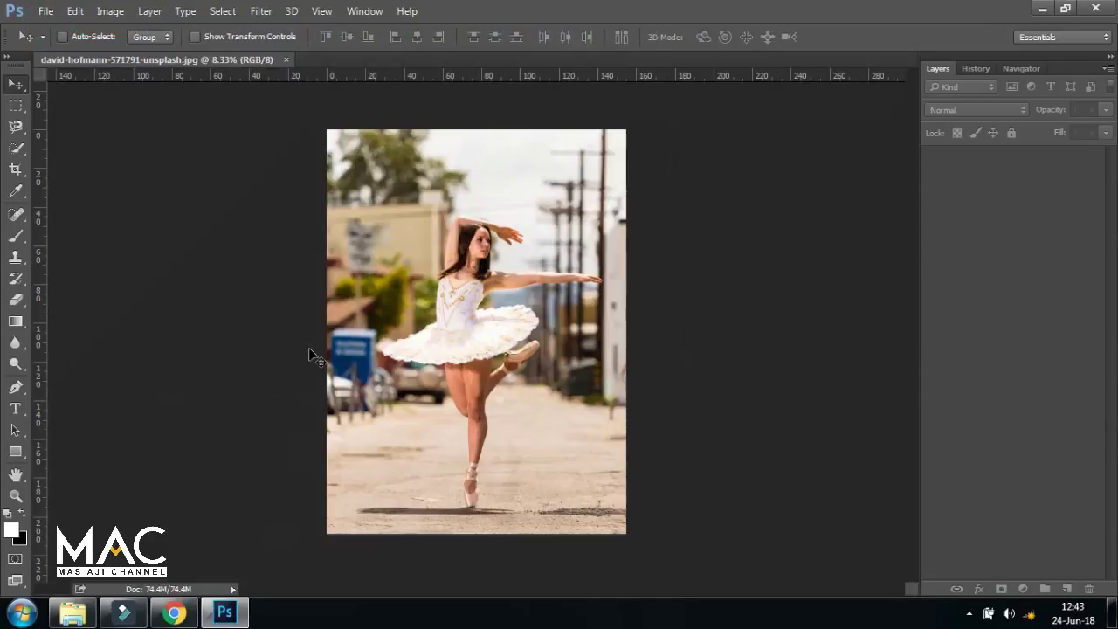
Check the glowing shape video page in the browser, then return to the ballerina photo.
click(174, 613)
click(247, 11)
mouse_move(140, 423)
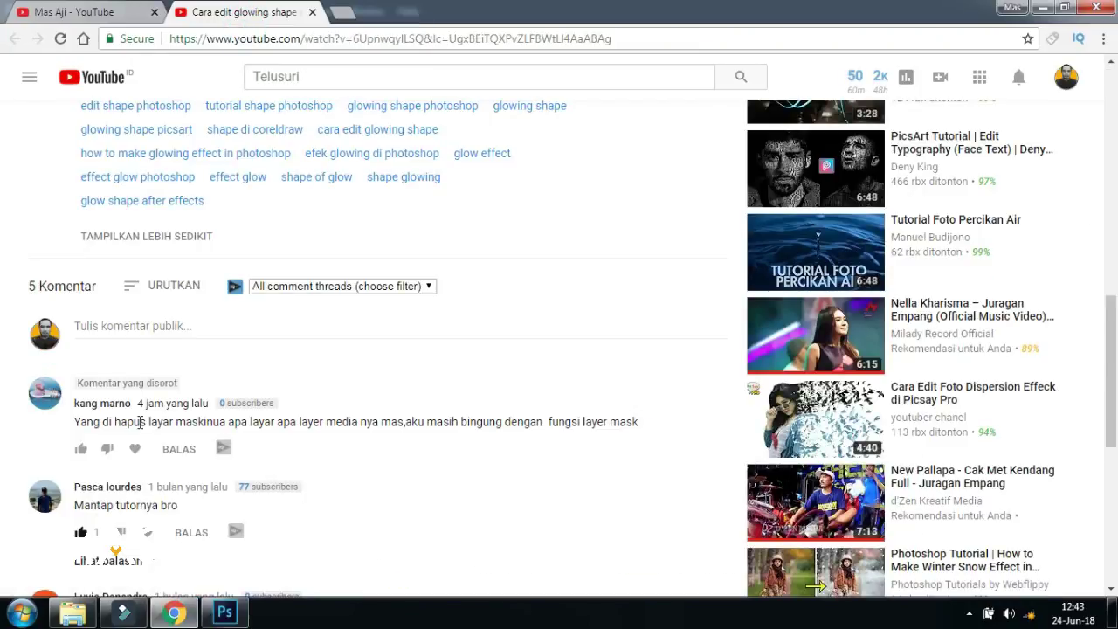
click(244, 613)
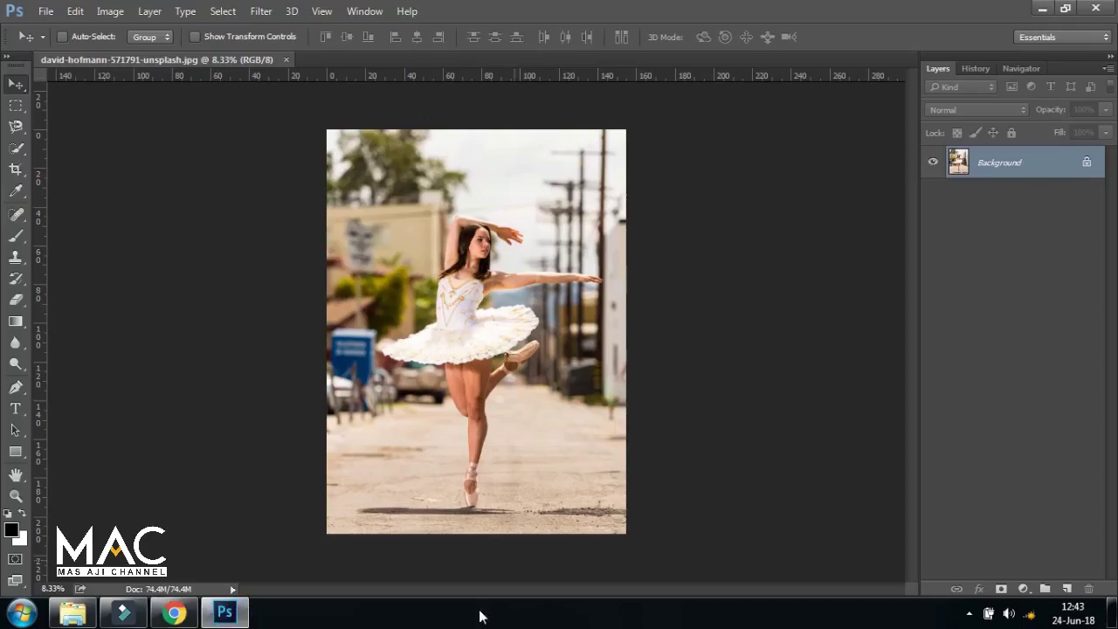
click(175, 613)
scroll(475, 245, up, 5)
scroll(474, 245, up, 5)
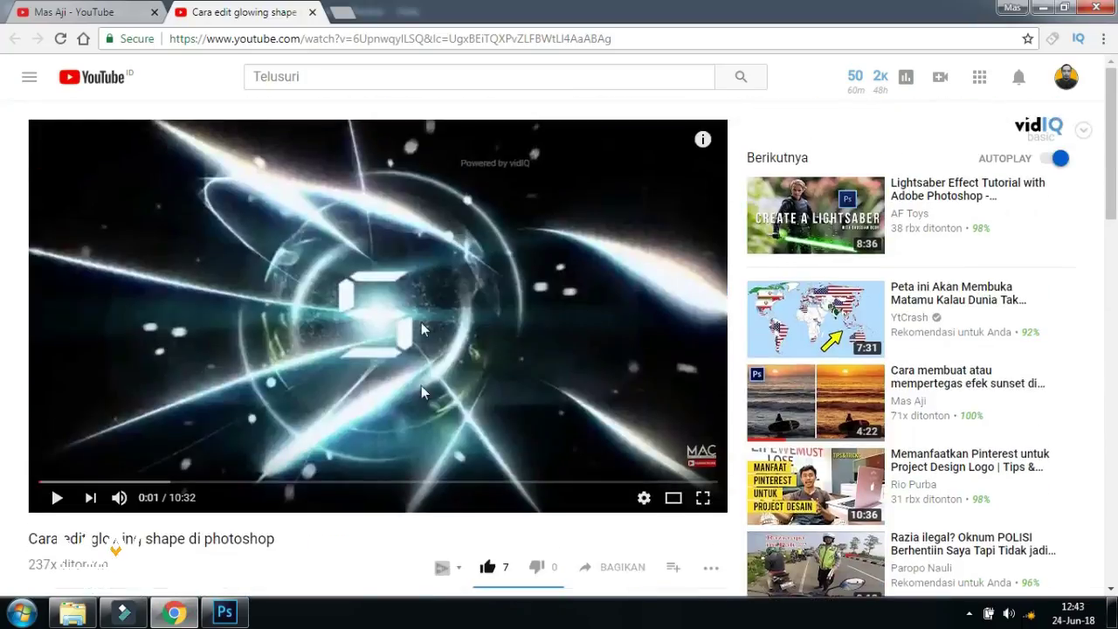
click(224, 613)
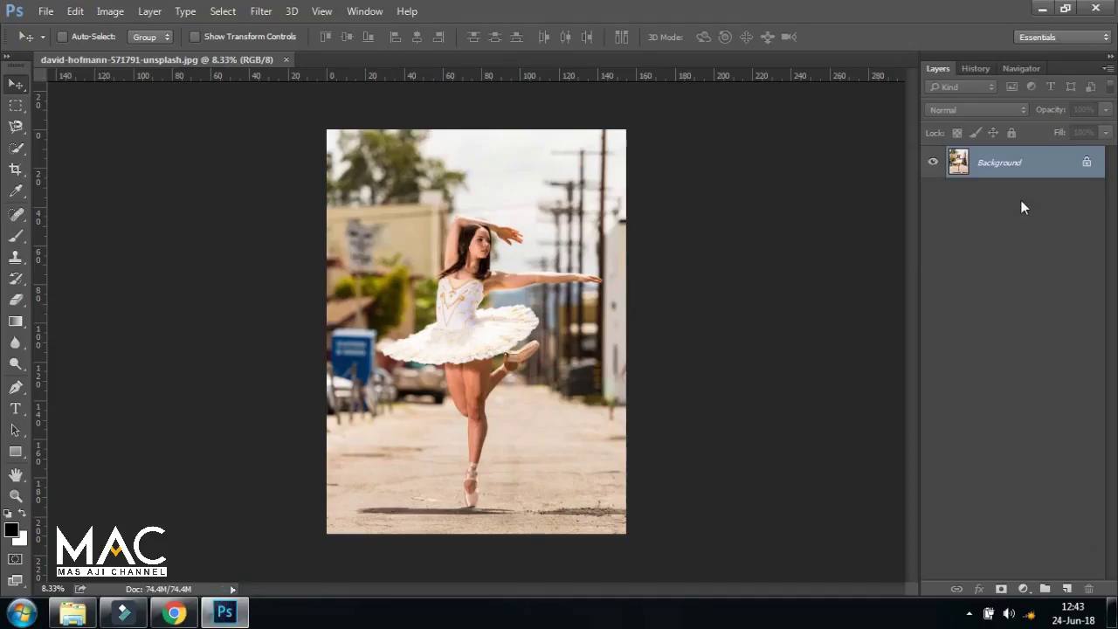
Zoom in, add an empty Layer 1 above the ballerina Background, and choose the Rectangle Tool.
key(ctrl+plus)
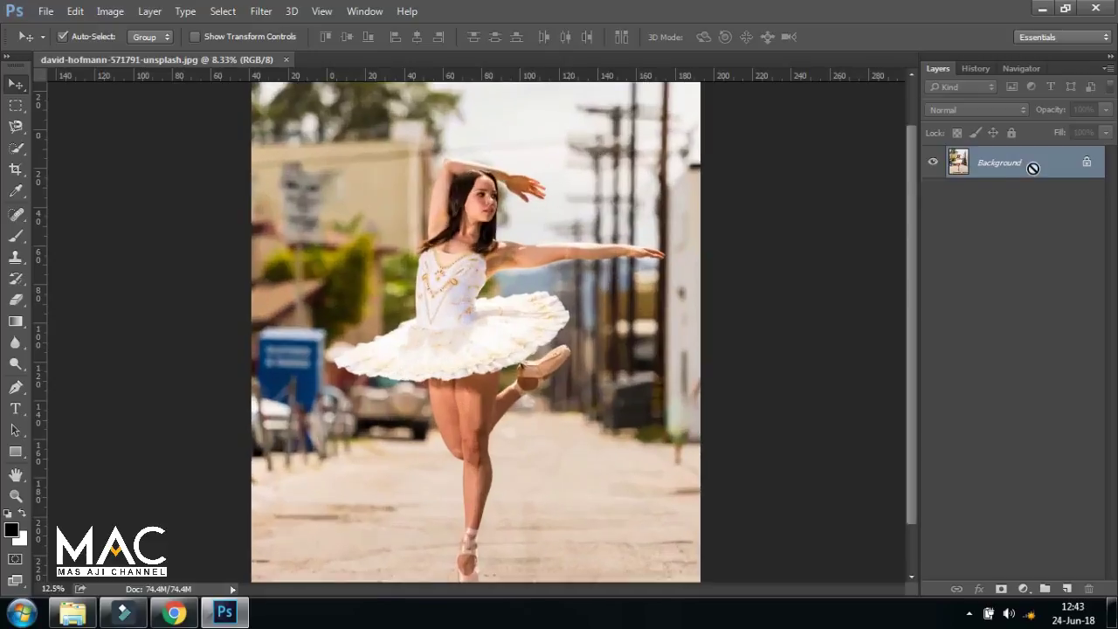
click(1067, 589)
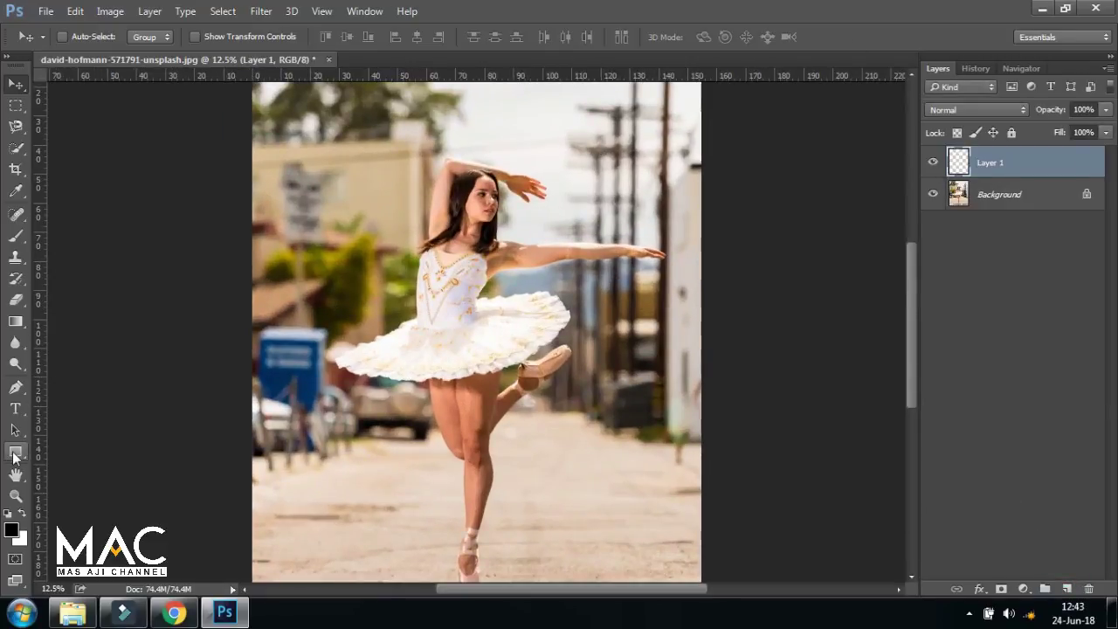
click(14, 452)
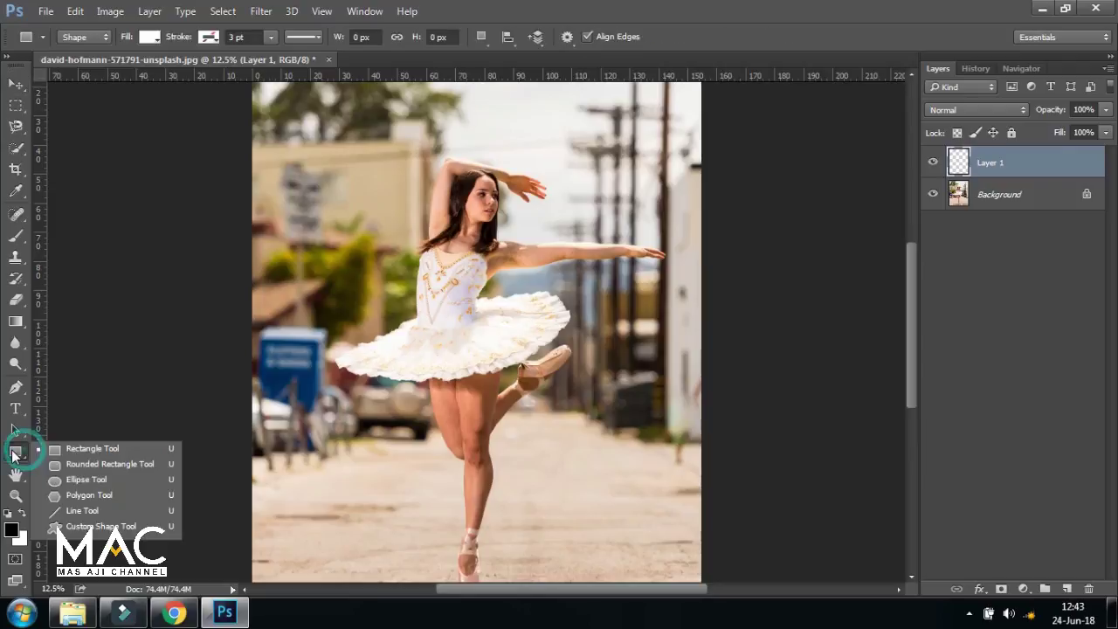
click(83, 448)
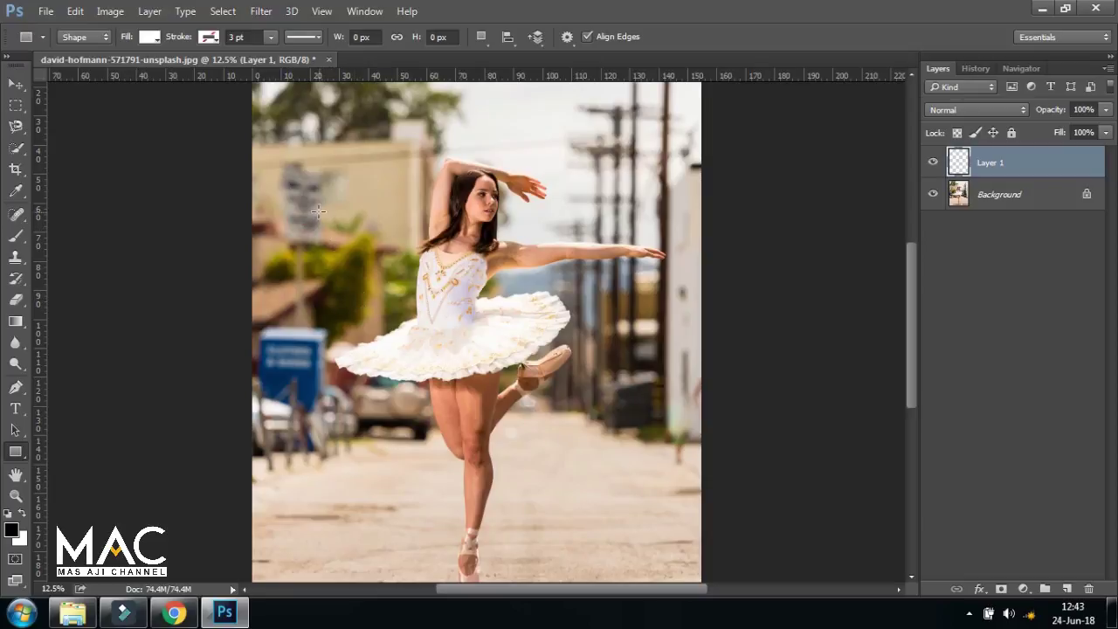
Draw a square Rectangle 1 shape over the ballerina.
drag(307, 186, 665, 474)
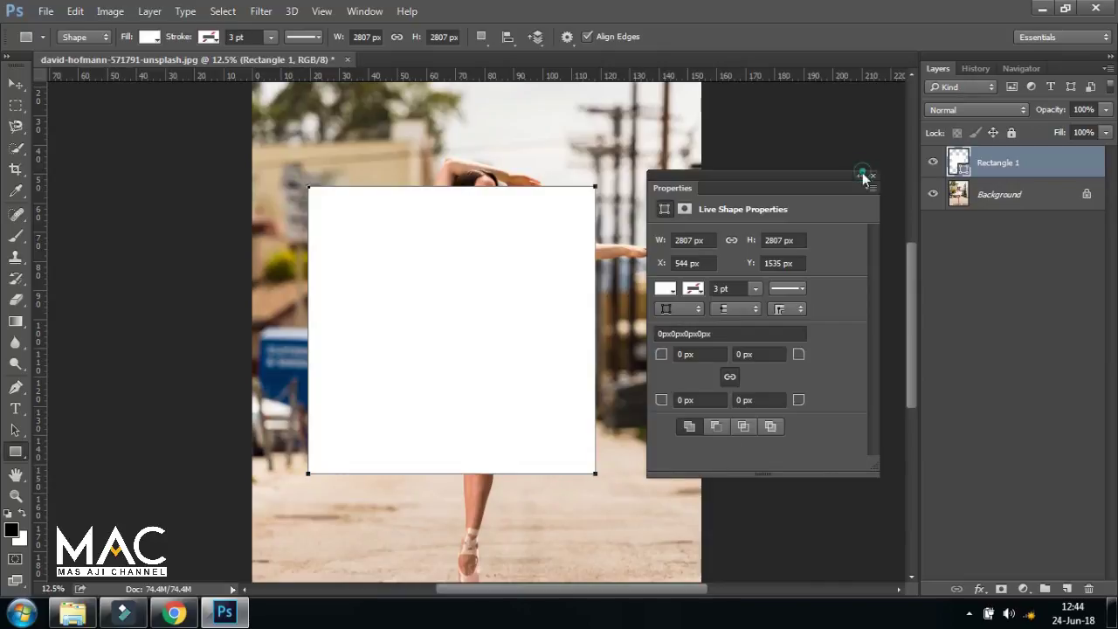
click(860, 176)
click(15, 83)
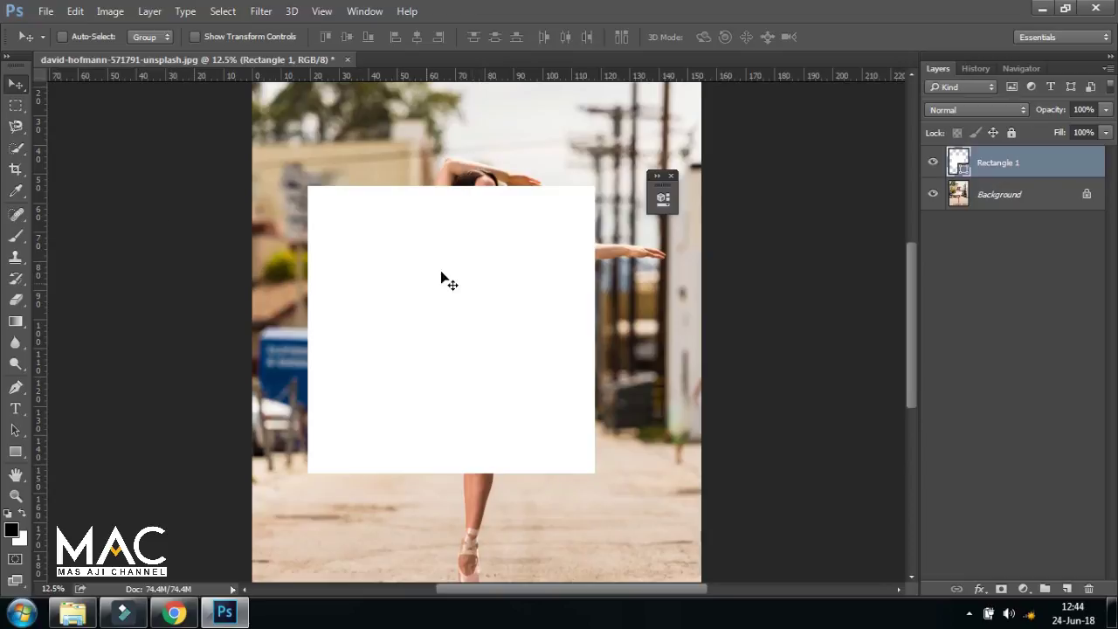
click(16, 452)
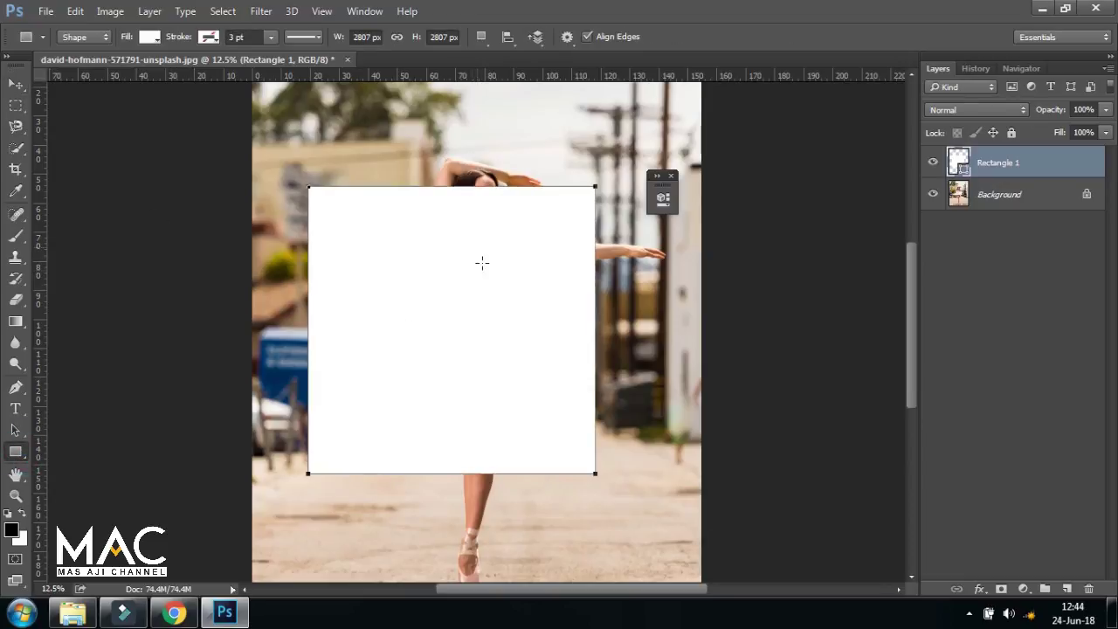
Give the square no fill and a thick ff0000 red stroke of about 118.34 pt.
click(148, 37)
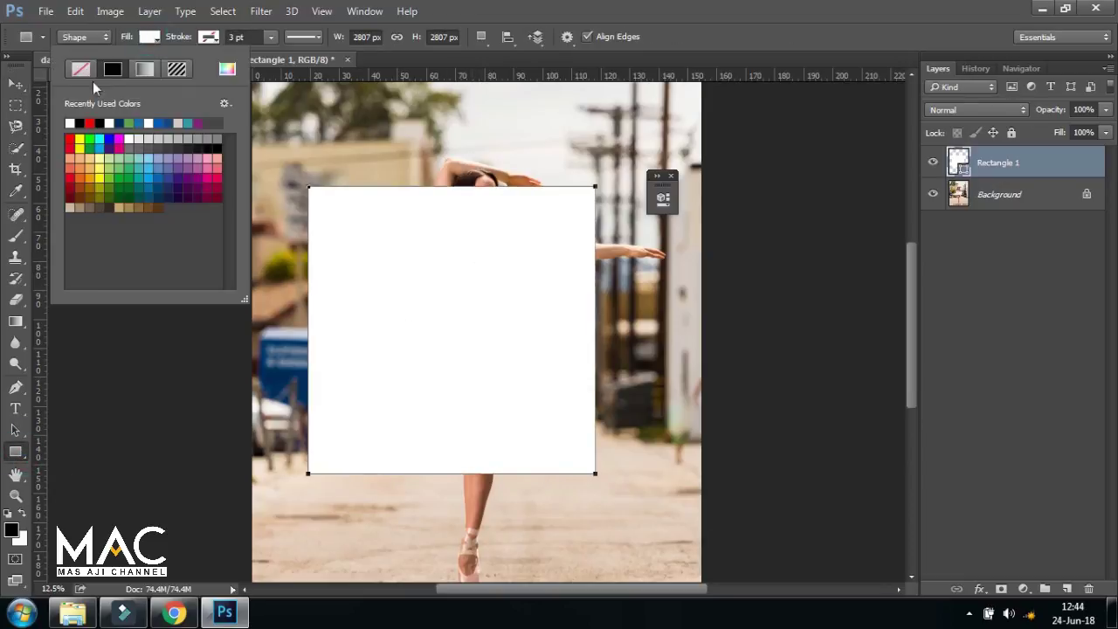
click(80, 69)
click(210, 37)
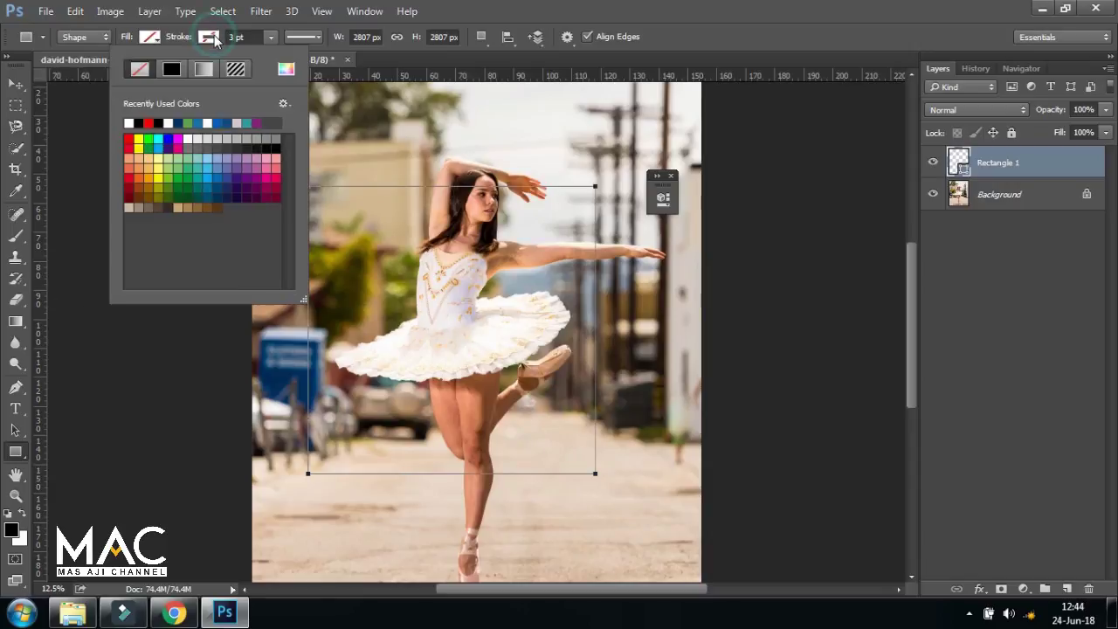
click(286, 70)
text(ff0000)
click(1051, 226)
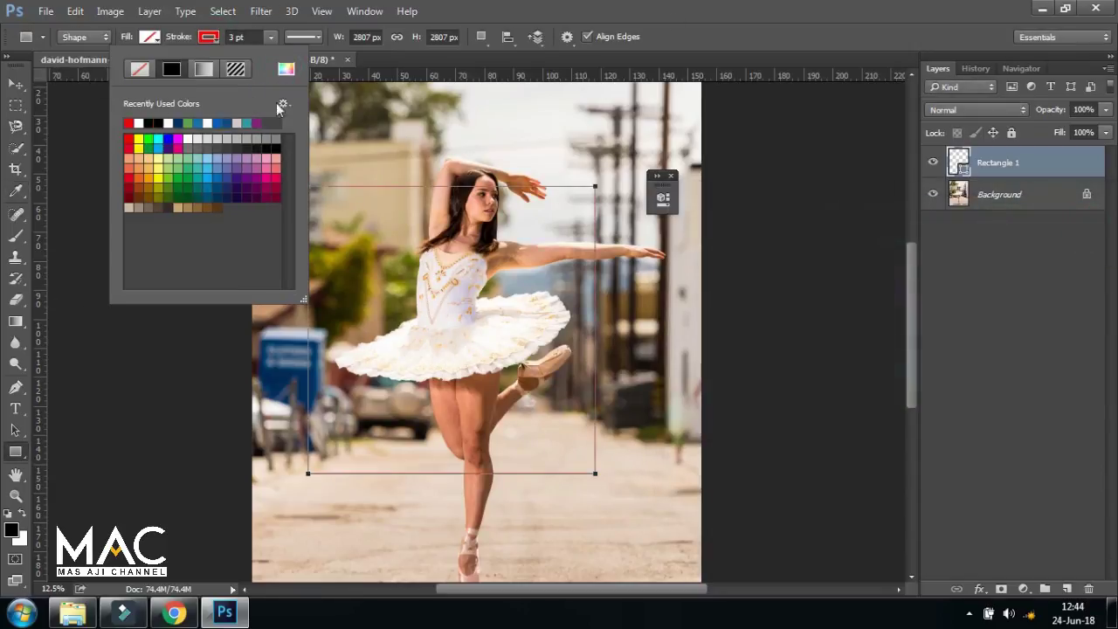
click(271, 37)
drag(274, 55, 324, 61)
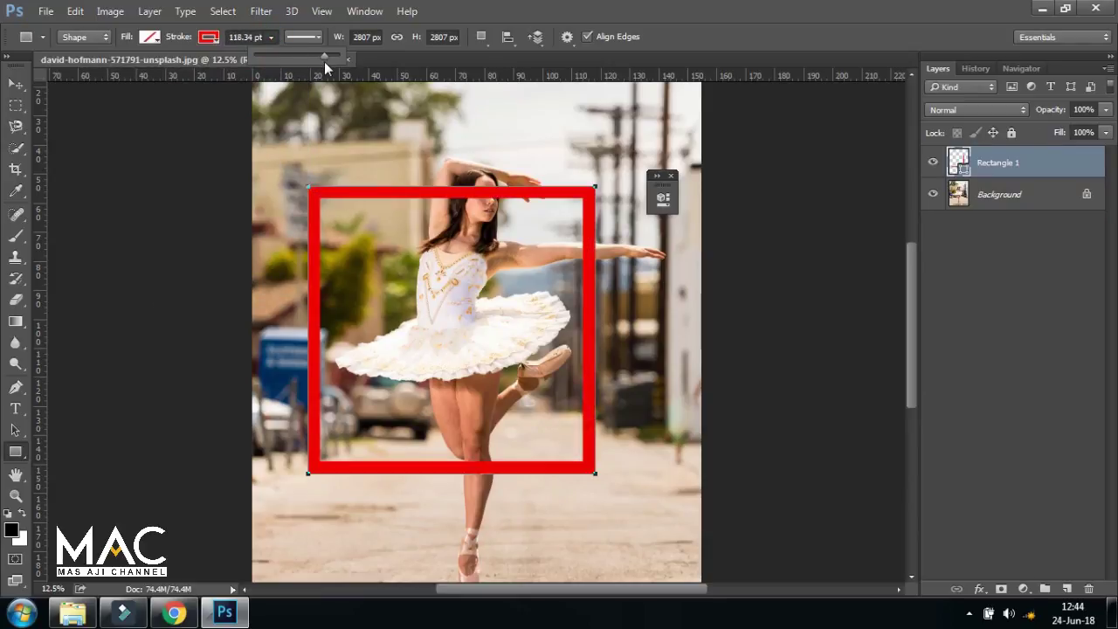
click(16, 84)
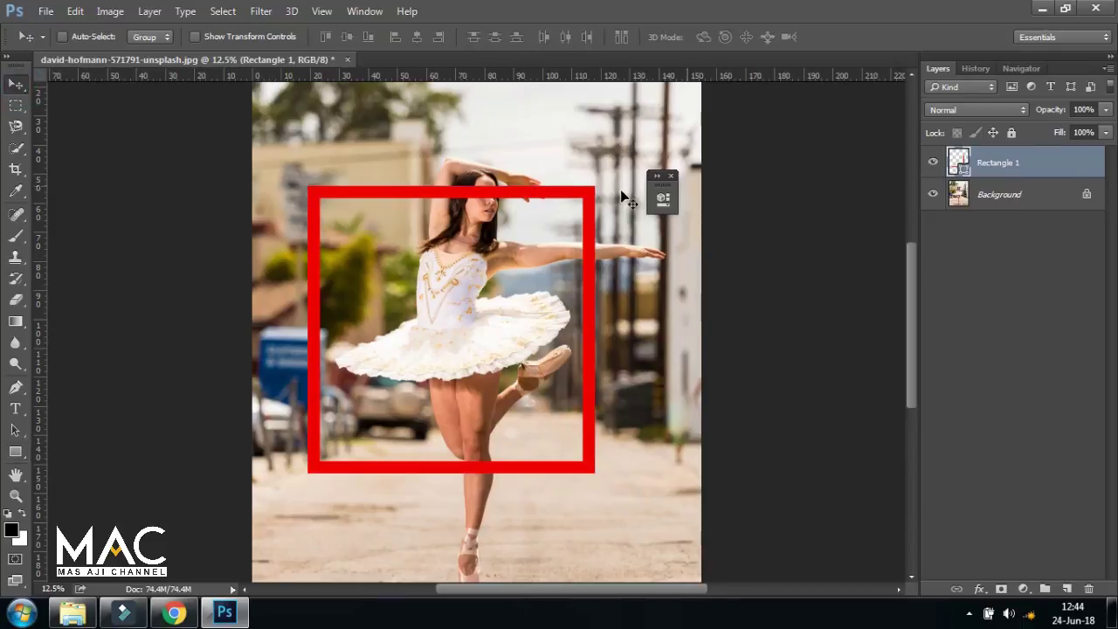
click(671, 177)
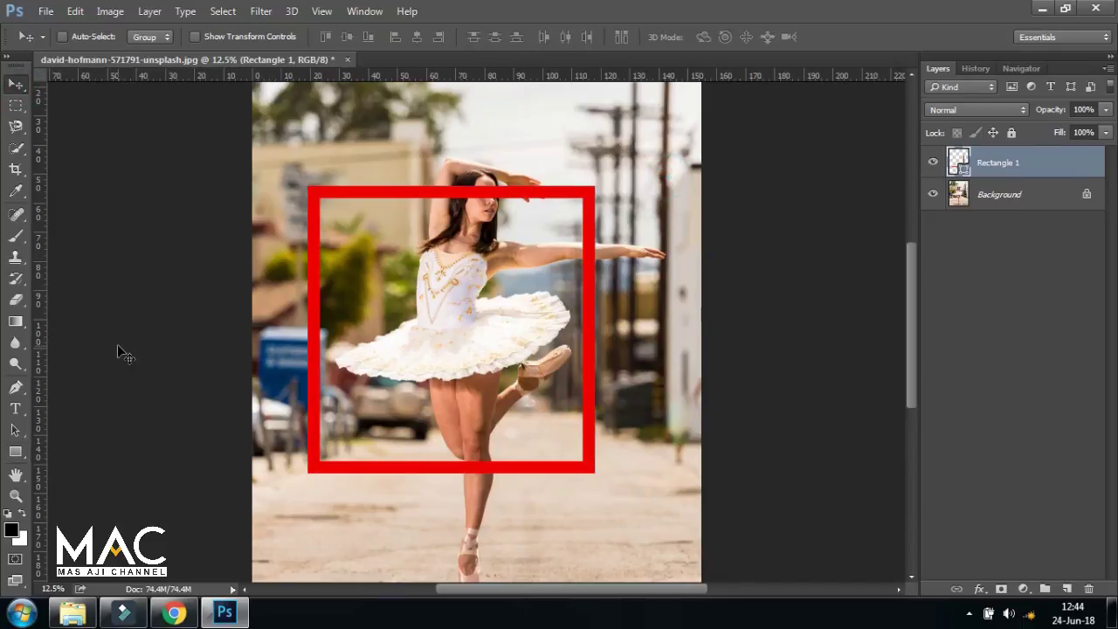
Rotate the red square 45° into a diamond.
key(ctrl+t)
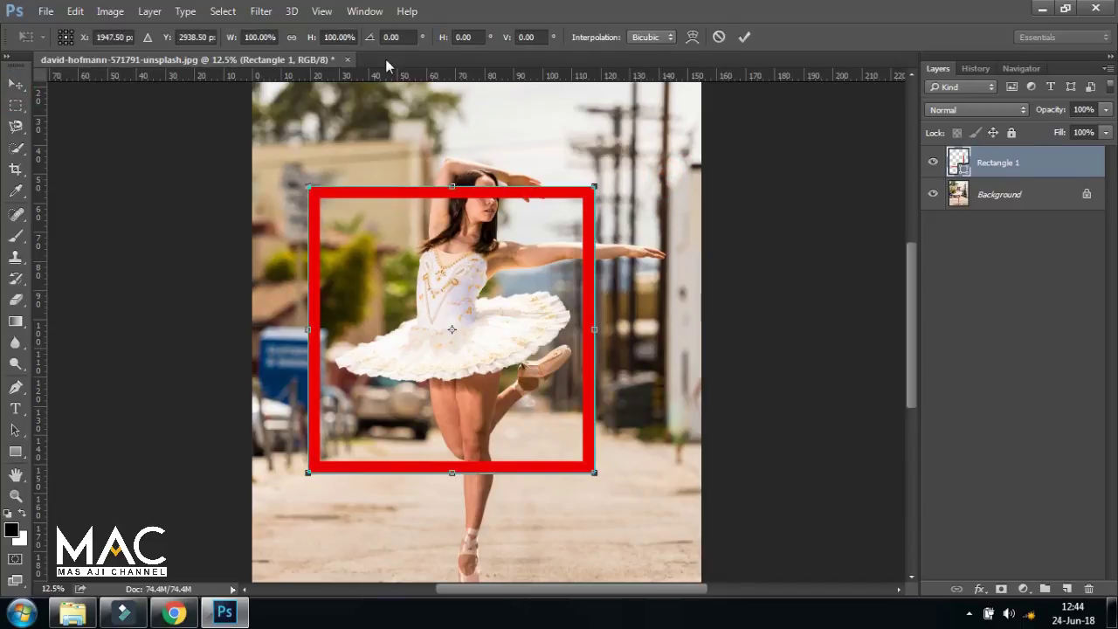
click(405, 39)
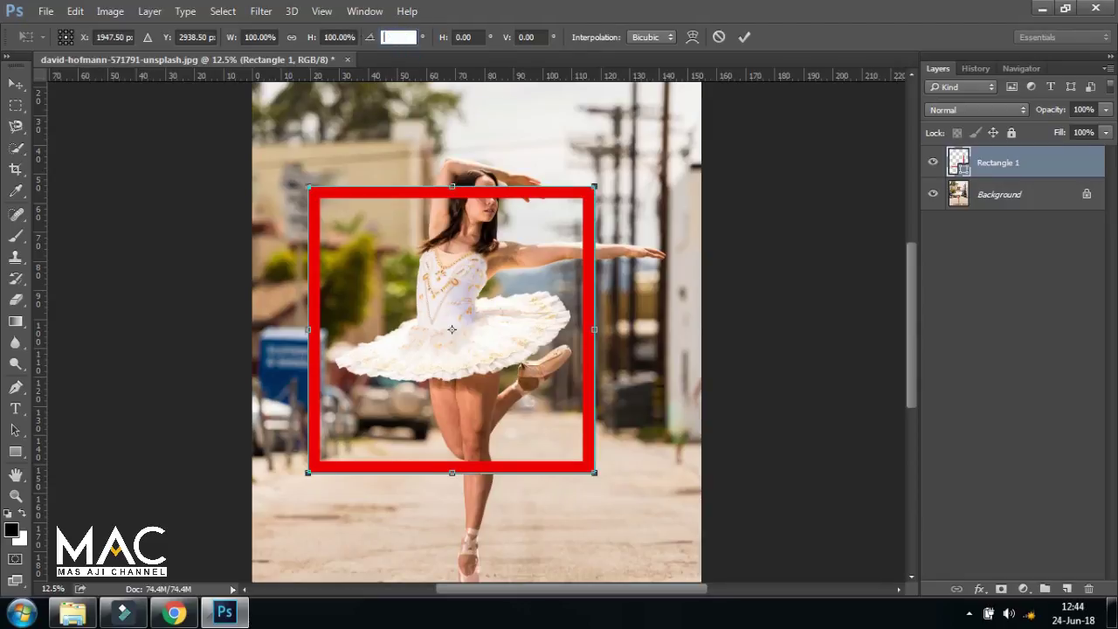
text(90)
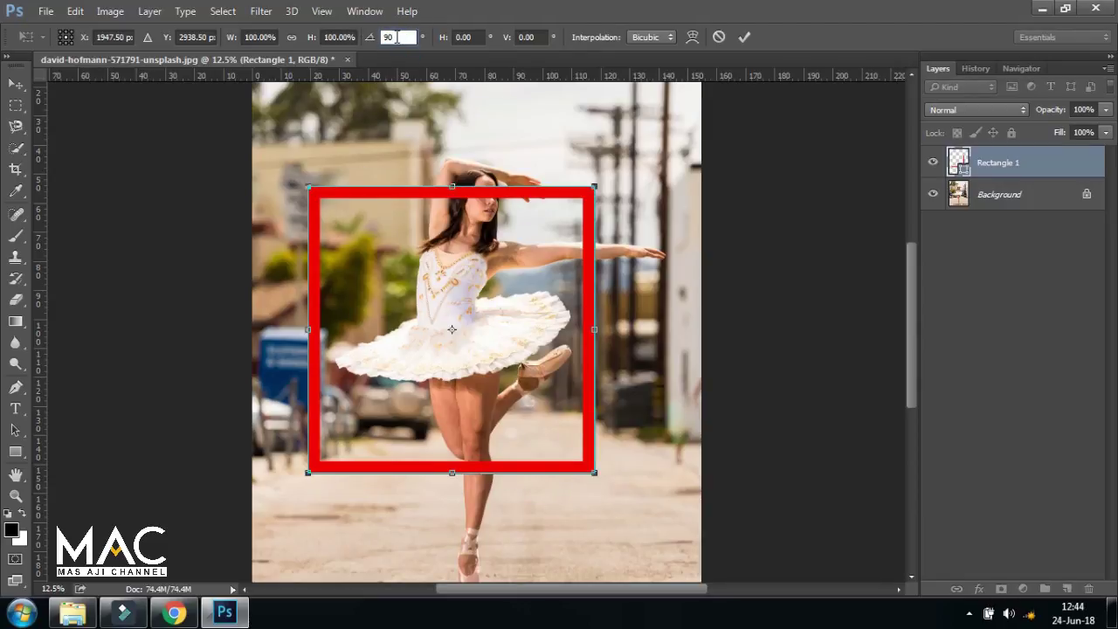
key(BackSpace)
text(45)
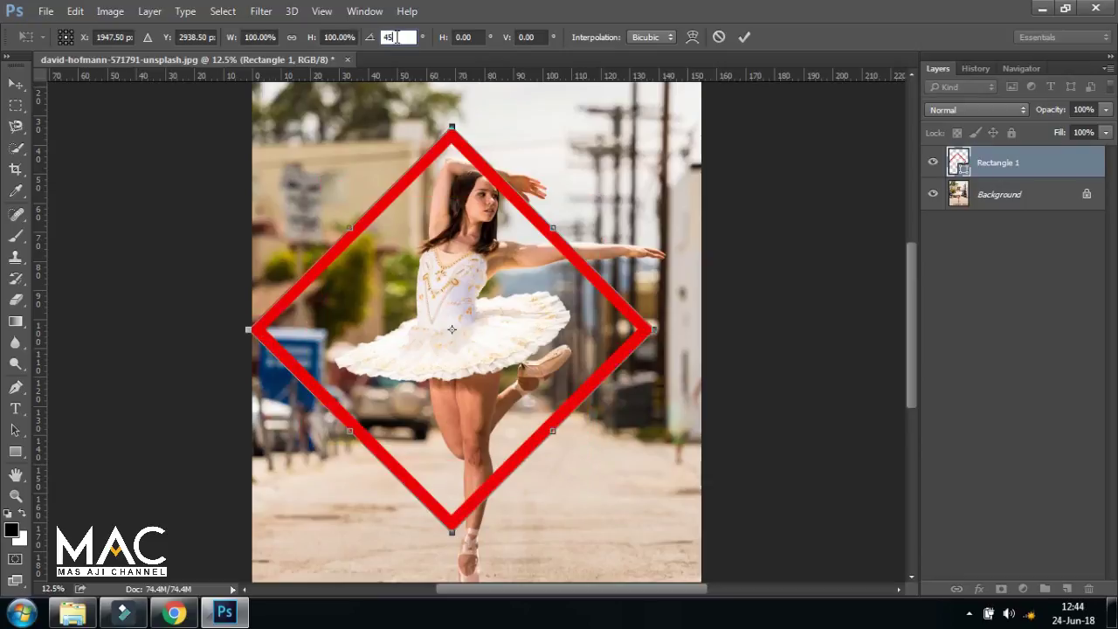
click(17, 89)
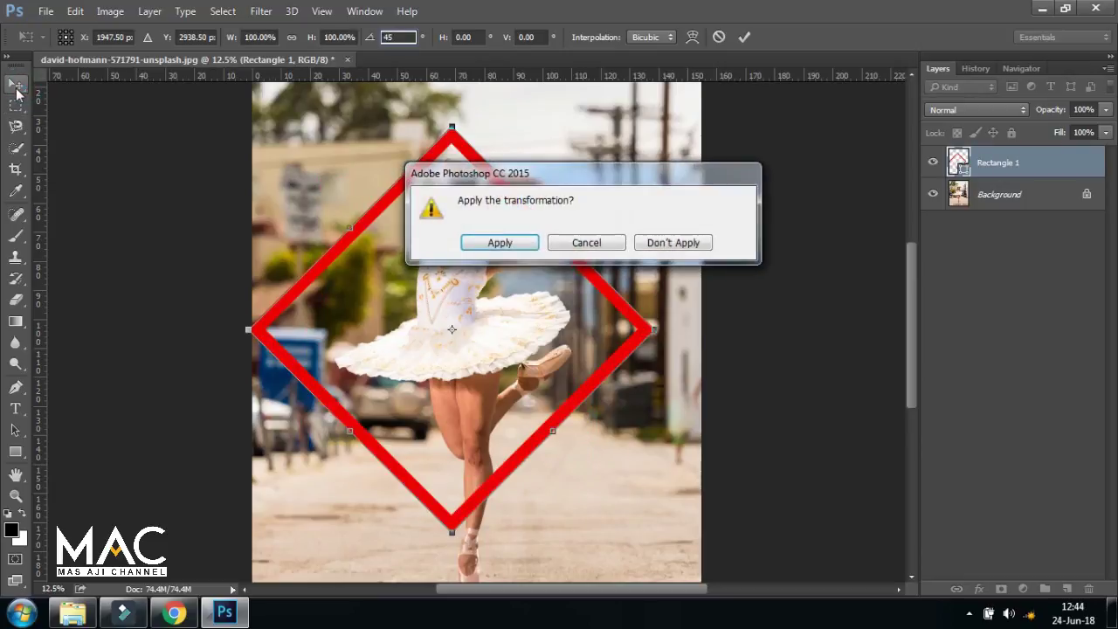
click(489, 243)
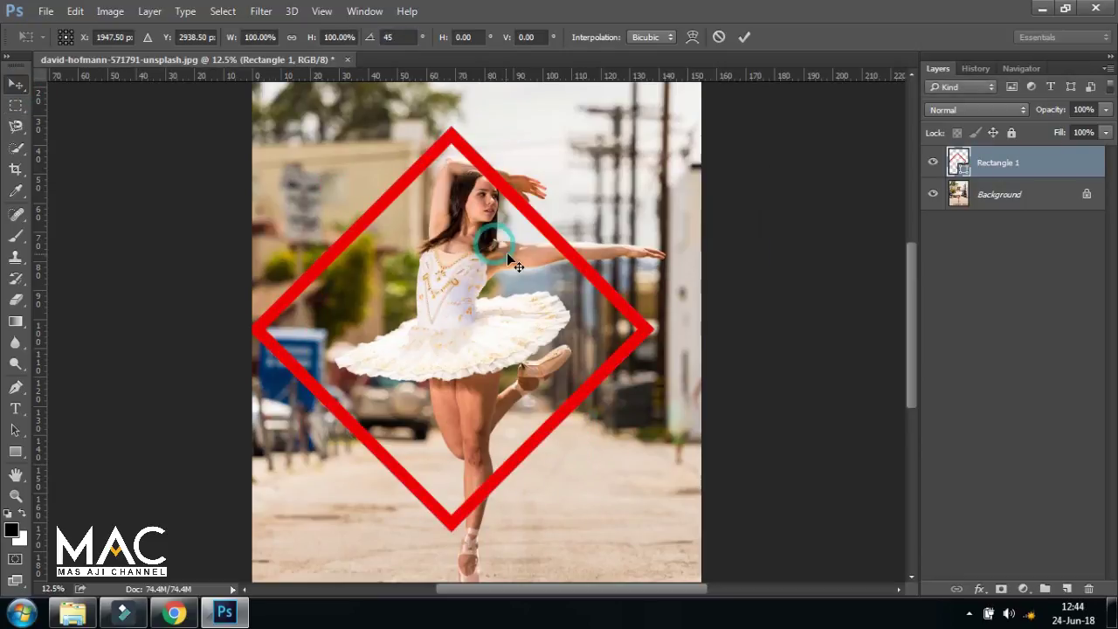
Scale the diamond down to about 84.49% and move it up over the dancer.
key(ctrl+t)
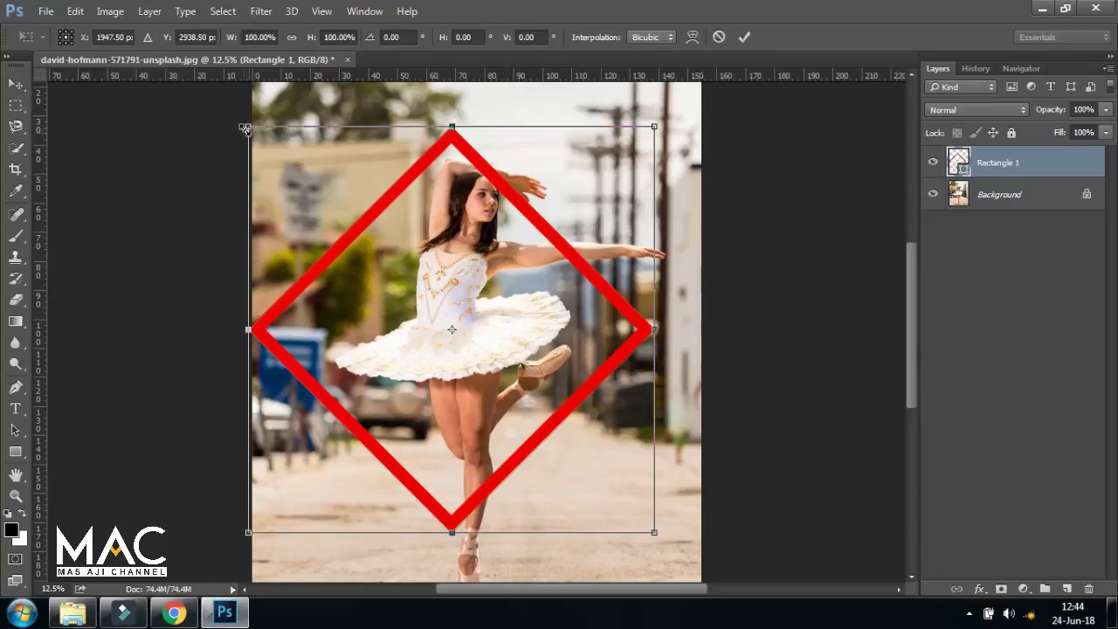
drag(245, 128, 311, 190)
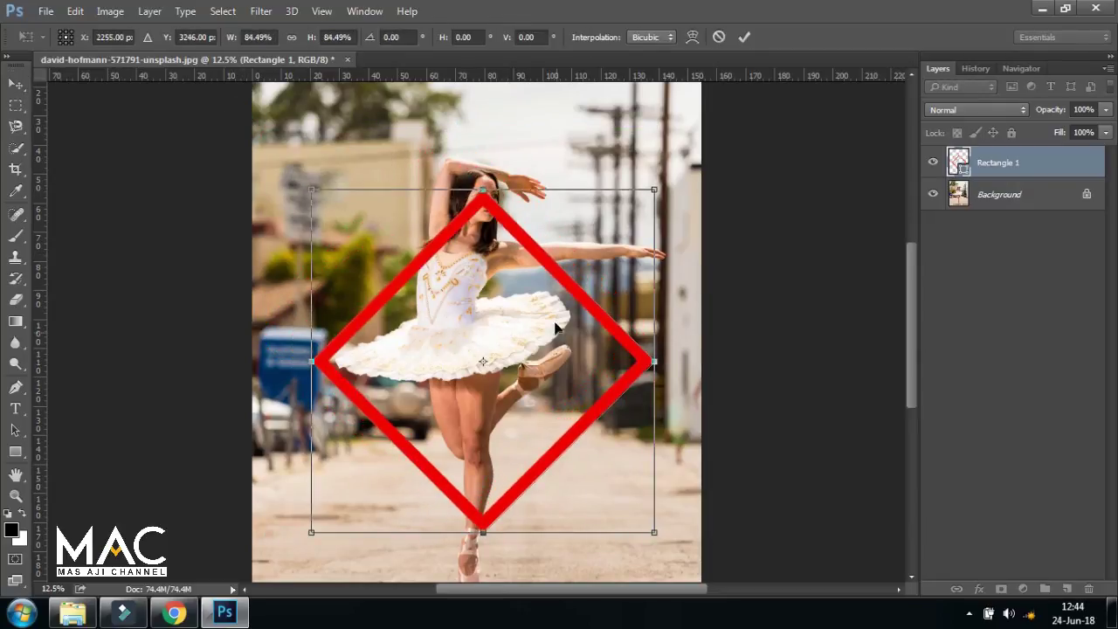
drag(556, 327, 555, 303)
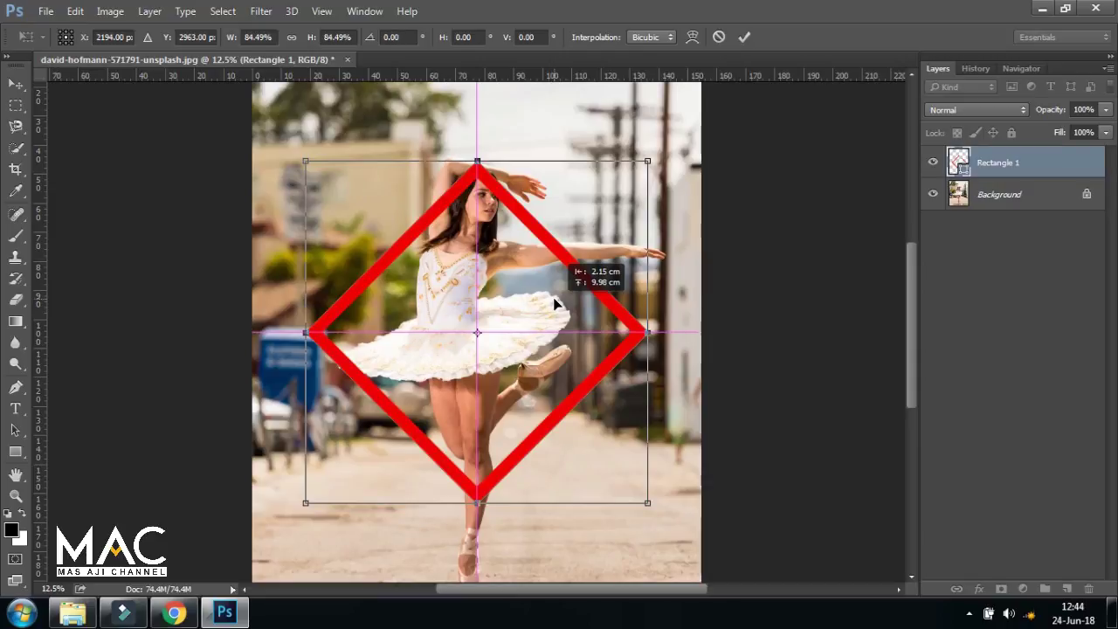
key(Return)
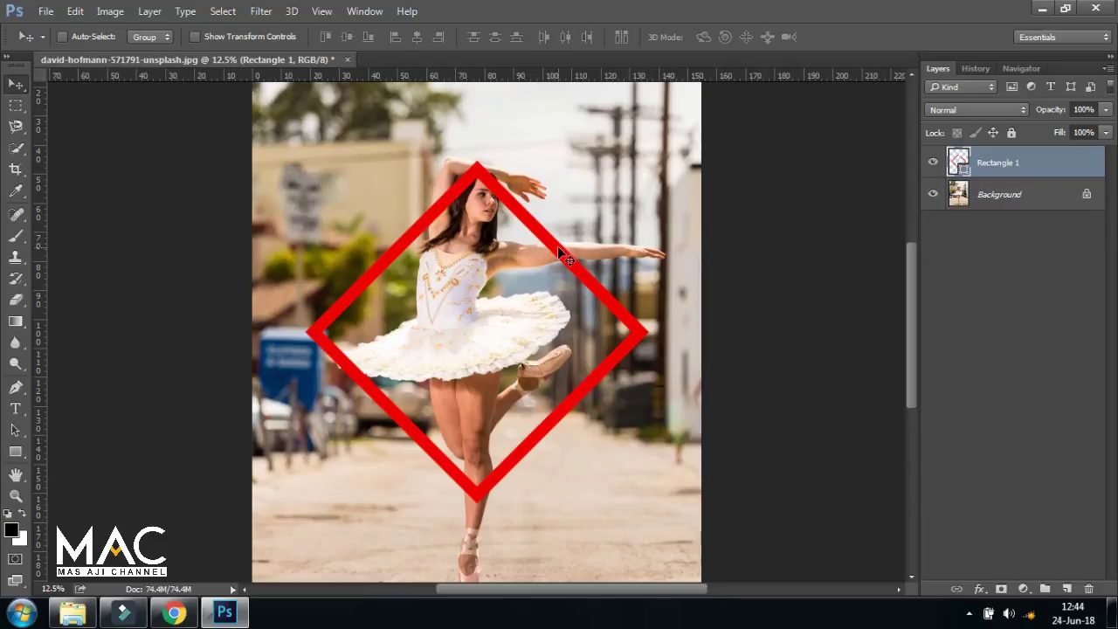
Nudge the red diamond up, then back down until it is centred on her body.
click(477, 181)
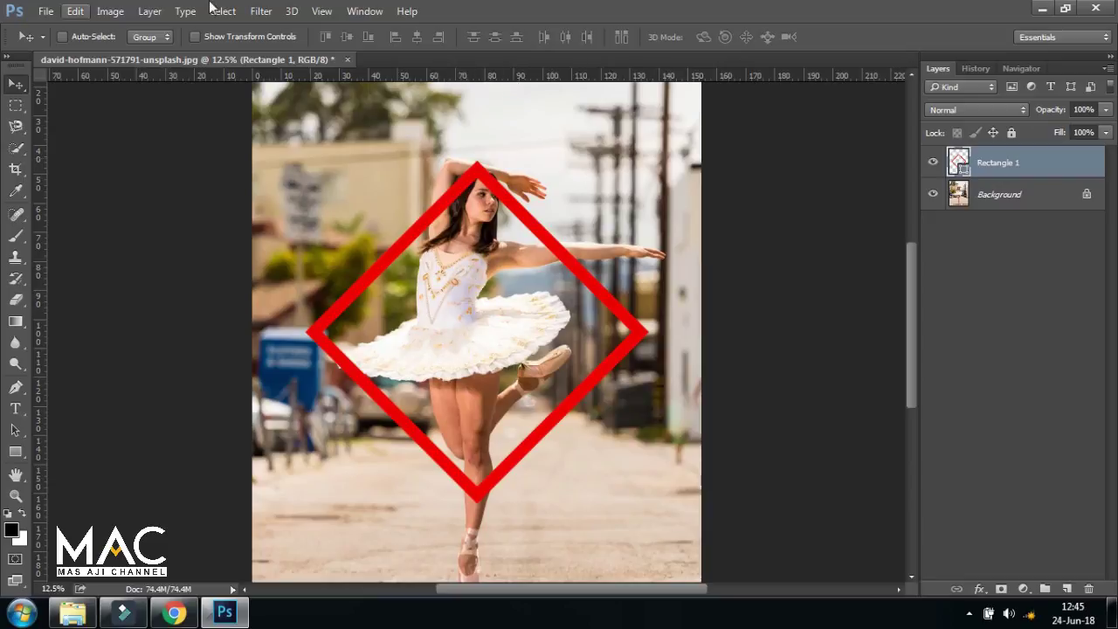
drag(493, 186, 485, 144)
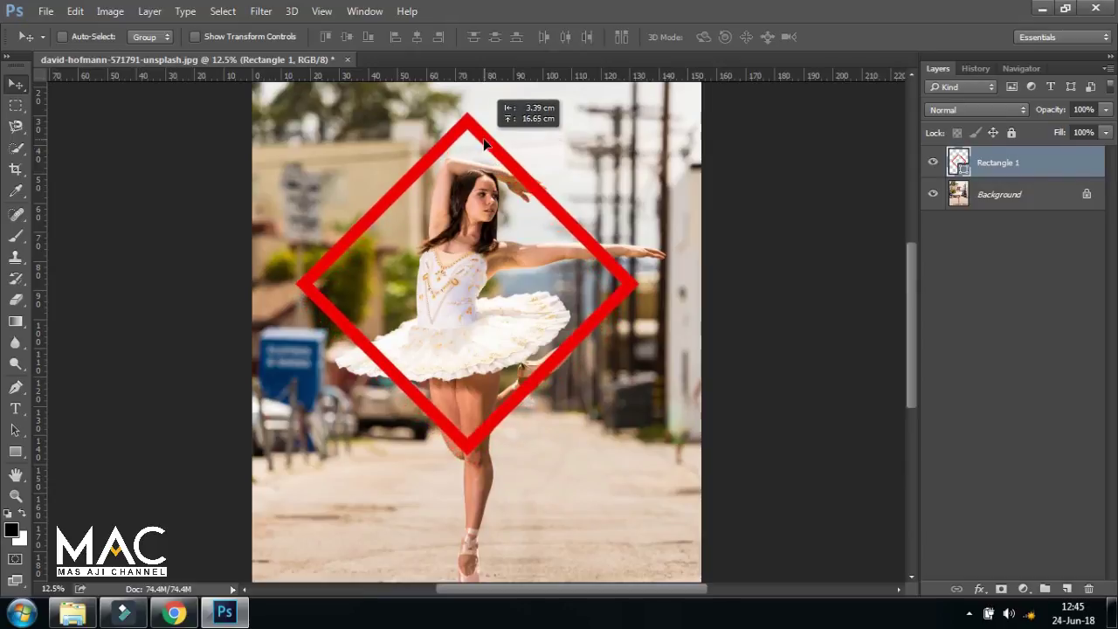
drag(485, 144, 490, 210)
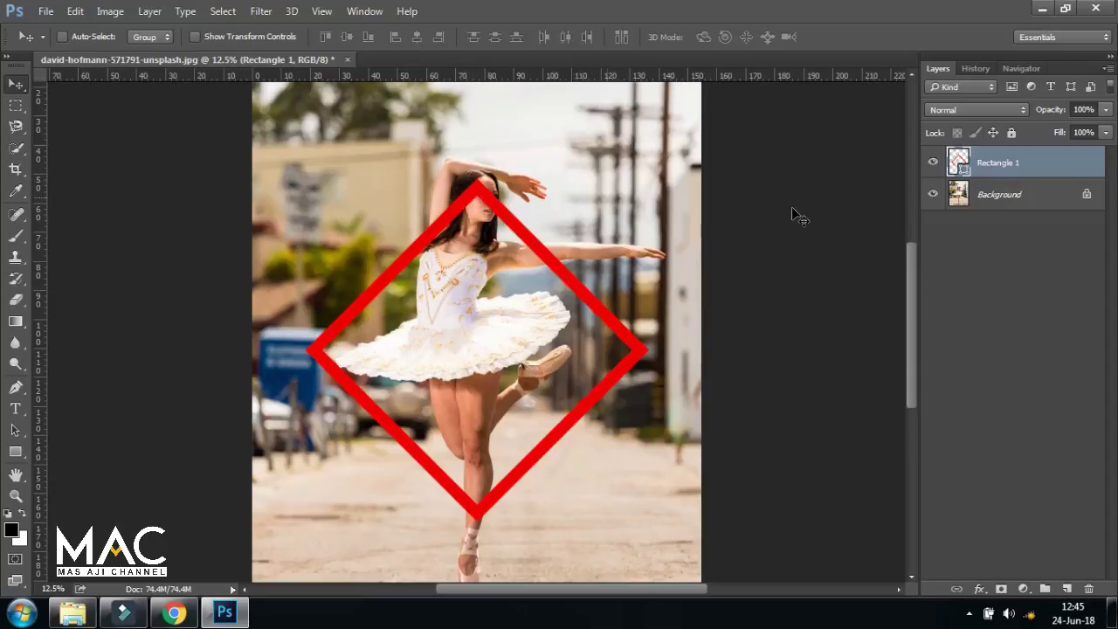
Add a layer mask to the diamond and set up a black 60 px brush, zoomed on her head.
click(1001, 589)
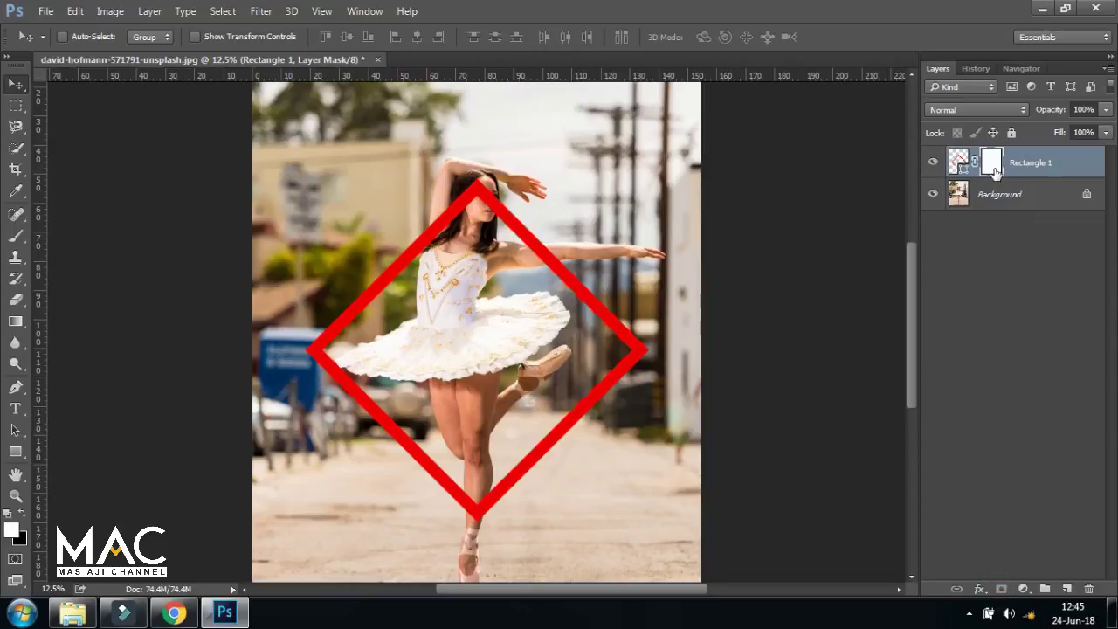
click(23, 514)
click(15, 236)
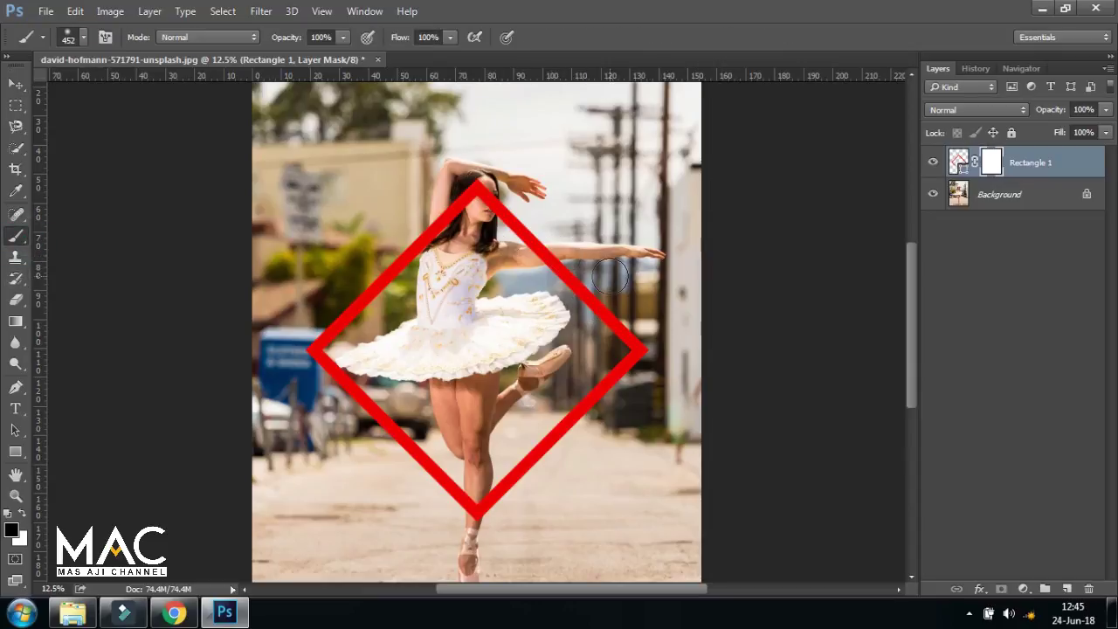
key(ctrl+plus)
key(ctrl+plus)
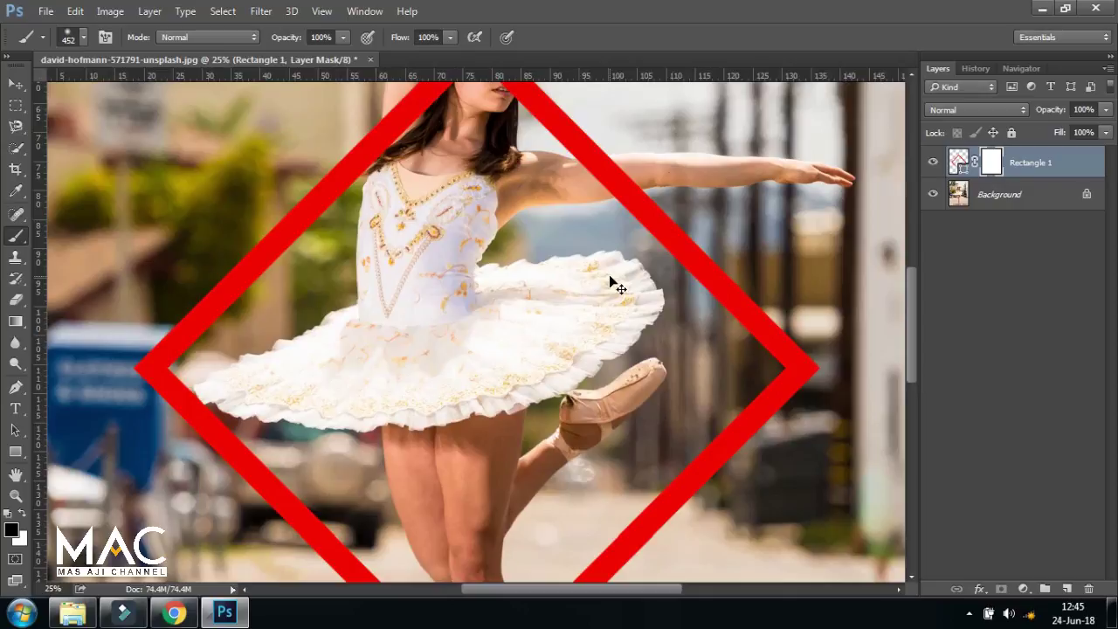
key(ctrl+plus)
drag(608, 207, 550, 439)
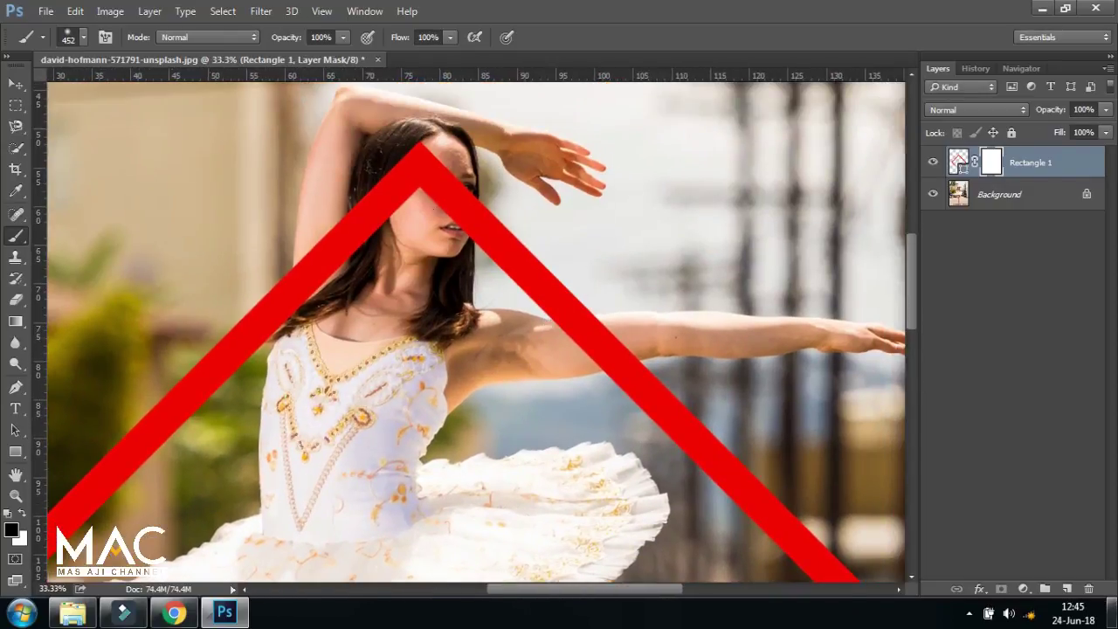
click(84, 41)
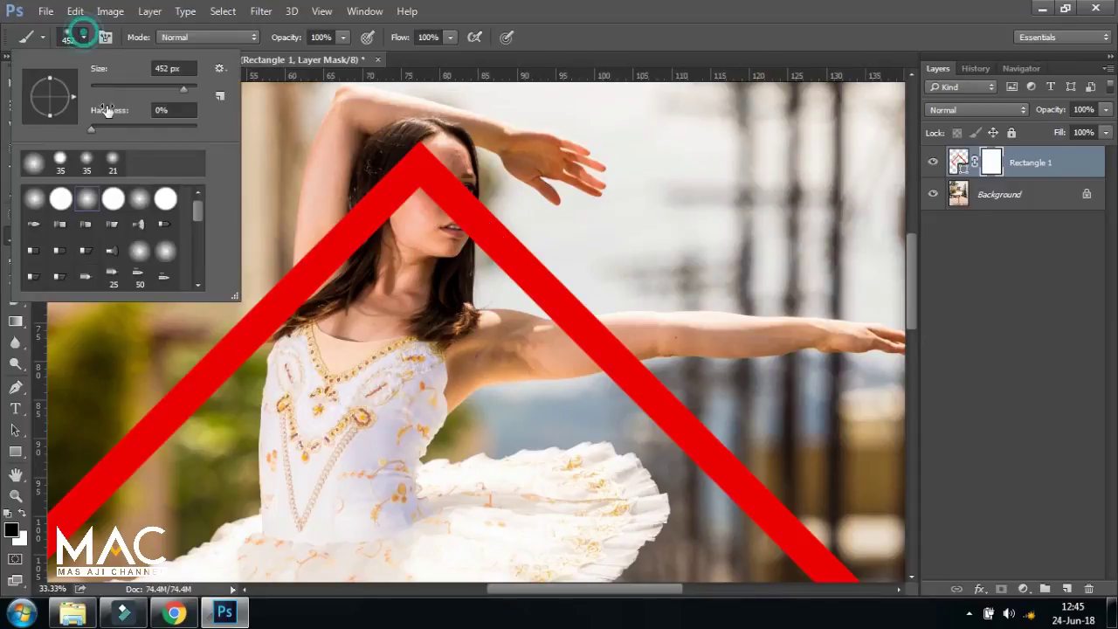
drag(178, 90, 123, 89)
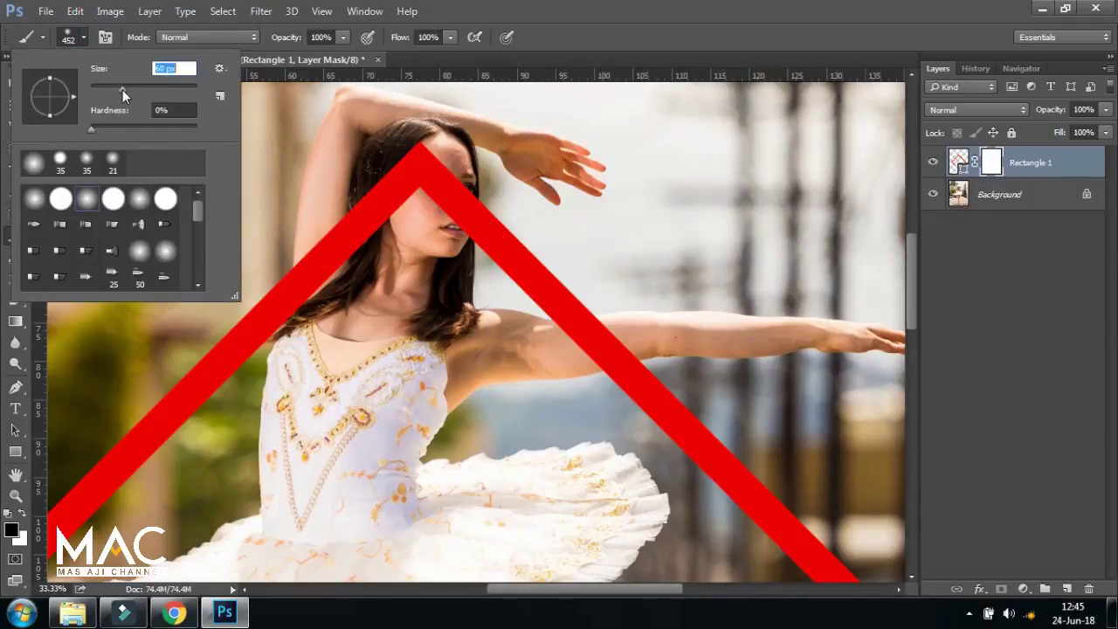
click(562, 340)
Paint out the red stripes crossing her arm, face and hair on the mask.
mouse_move(562, 341)
mouse_down()
mouse_move(648, 342)
mouse_move(595, 356)
mouse_move(632, 360)
mouse_move(584, 362)
mouse_move(624, 360)
mouse_move(585, 330)
mouse_move(559, 329)
mouse_move(609, 325)
mouse_up()
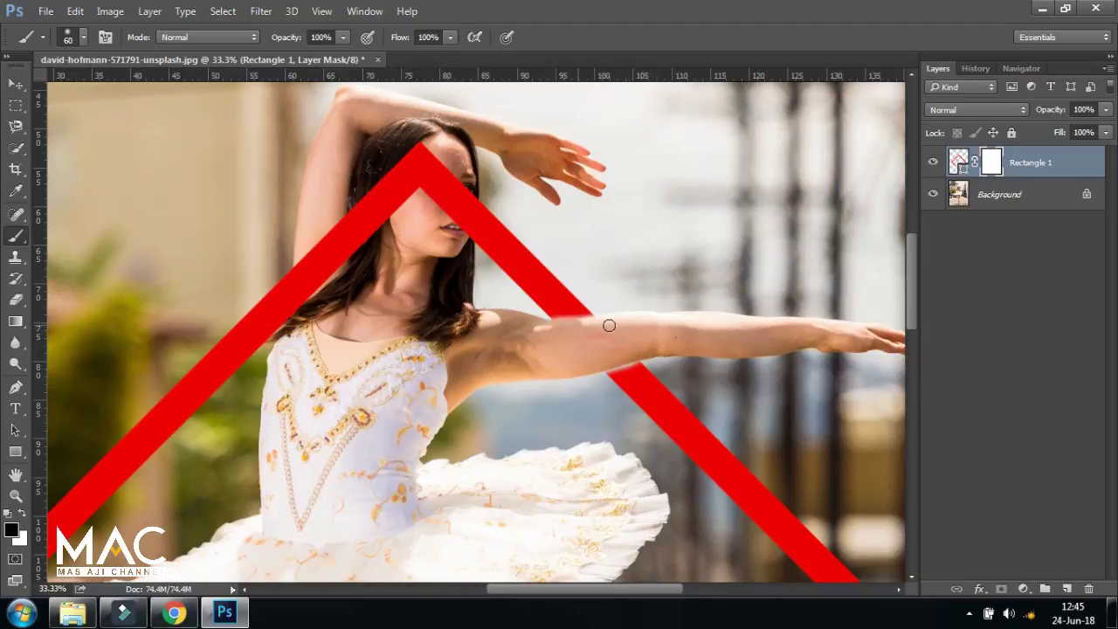
drag(470, 200, 462, 229)
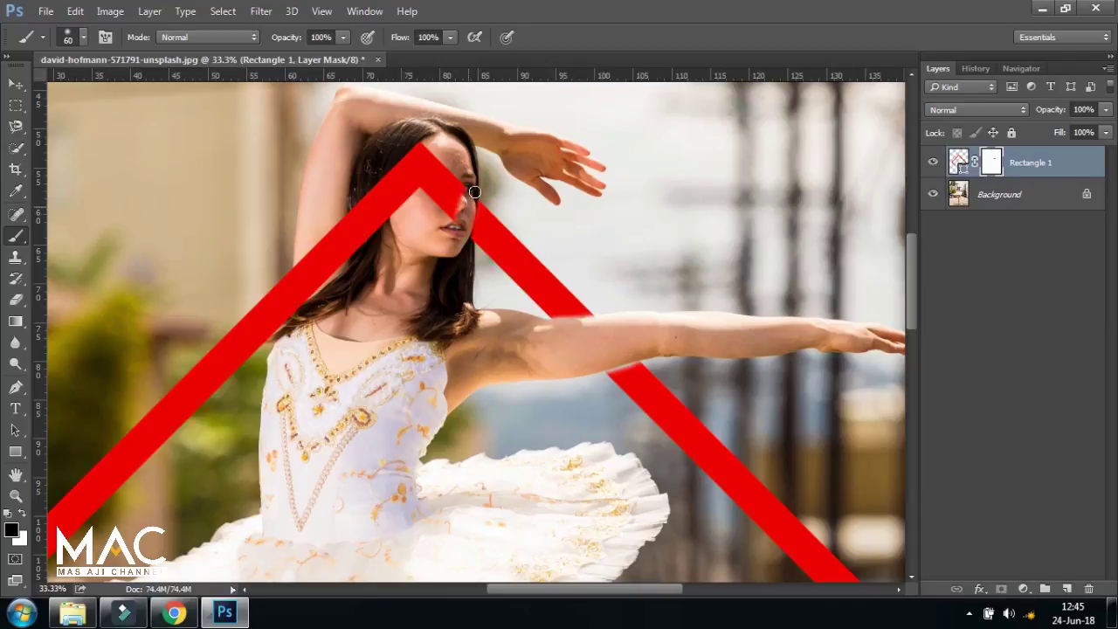
drag(467, 206, 414, 150)
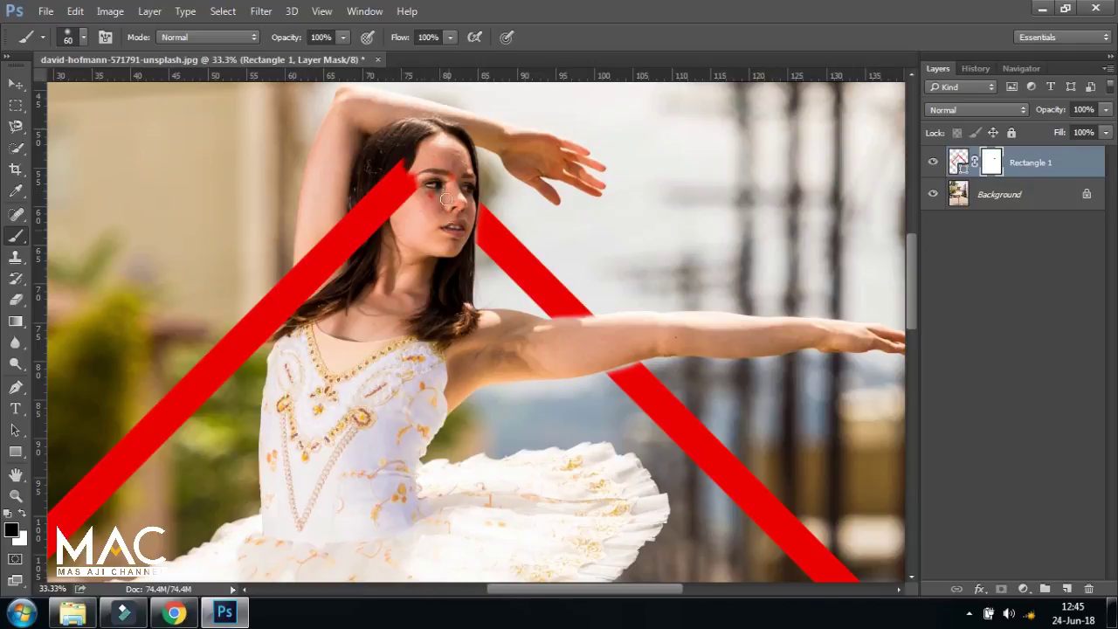
drag(446, 199, 412, 165)
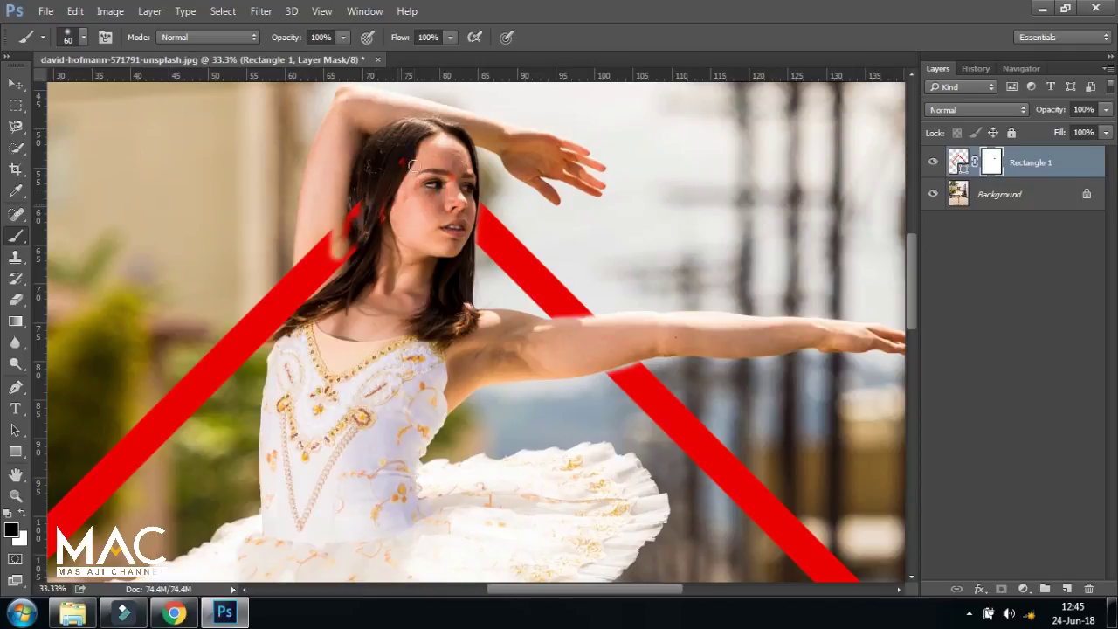
mouse_move(358, 209)
mouse_down()
mouse_move(347, 283)
mouse_move(362, 238)
mouse_up()
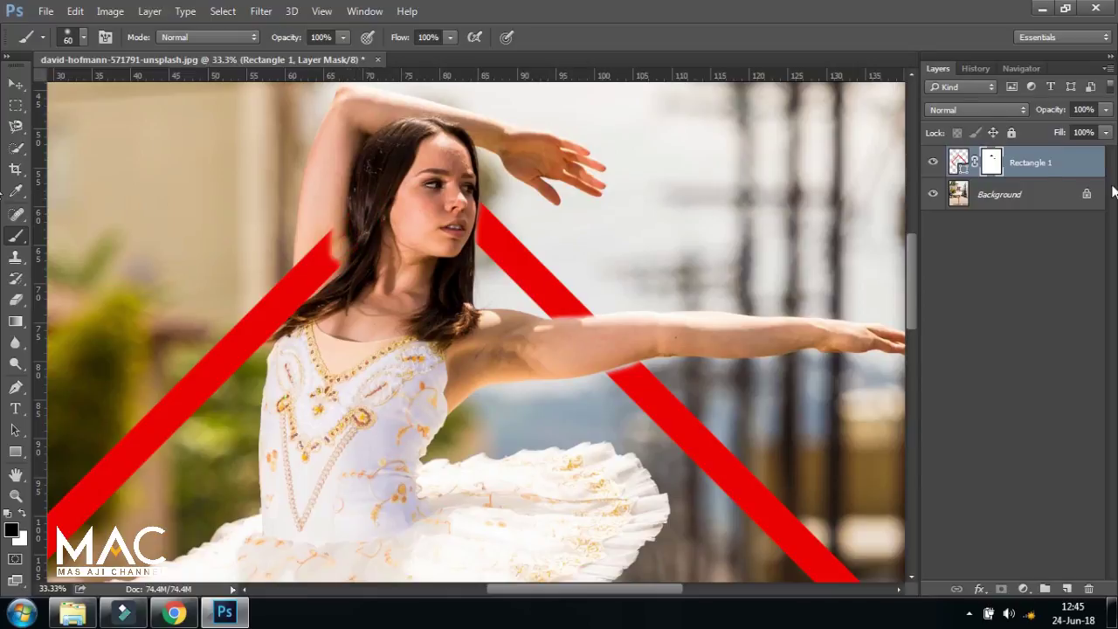
mouse_move(324, 236)
mouse_down()
mouse_move(325, 286)
mouse_move(294, 326)
mouse_move(302, 252)
mouse_move(297, 262)
mouse_up()
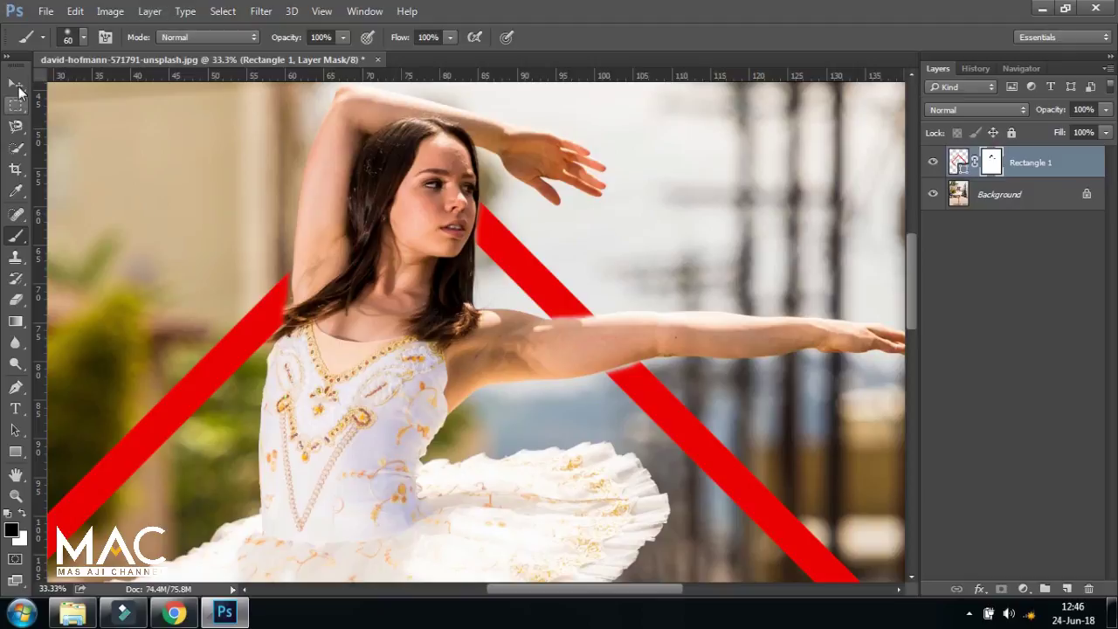
Zoom out to view the whole composite, then bring the '120. Belajar teknik masking di Photoshop' folder forward.
click(16, 84)
key(ctrl+minus)
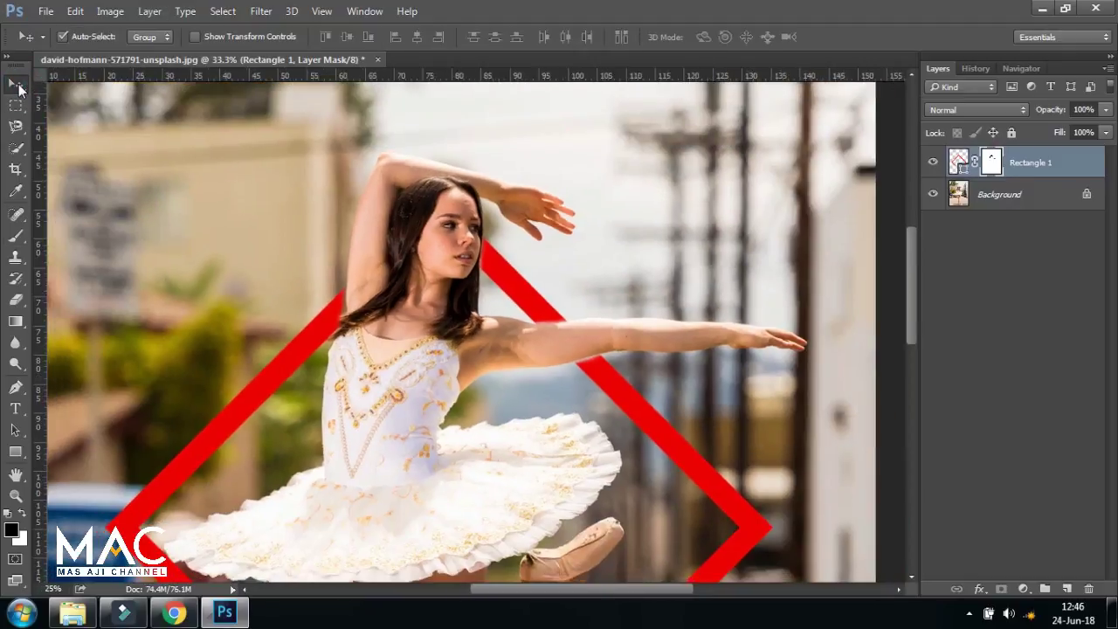
key(ctrl+minus)
key(ctrl+minus)
key(ctrl+minus)
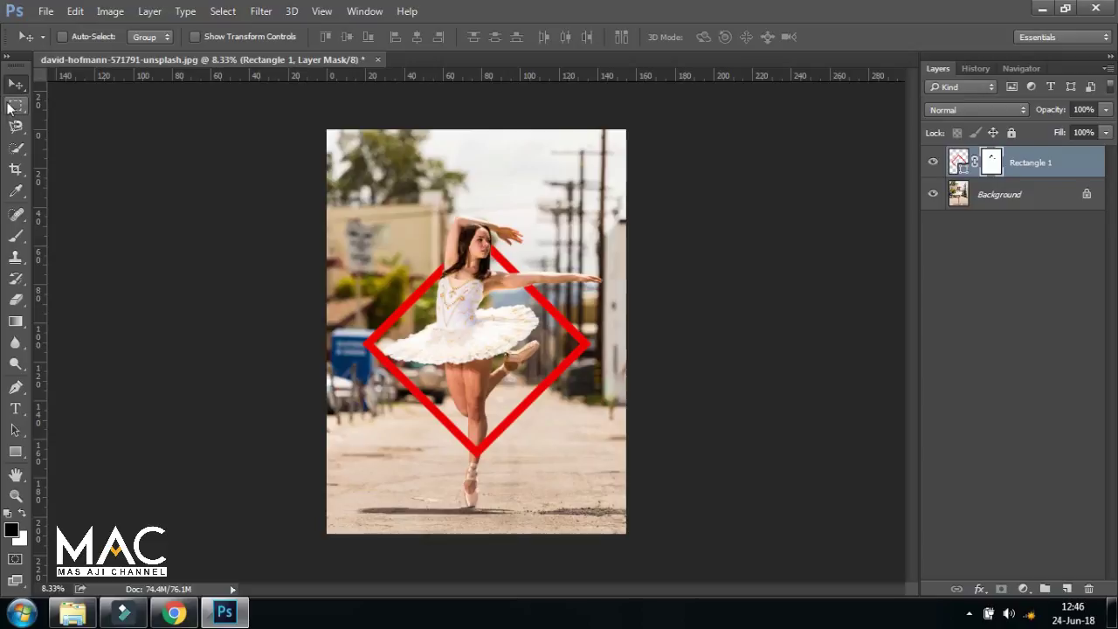
click(73, 612)
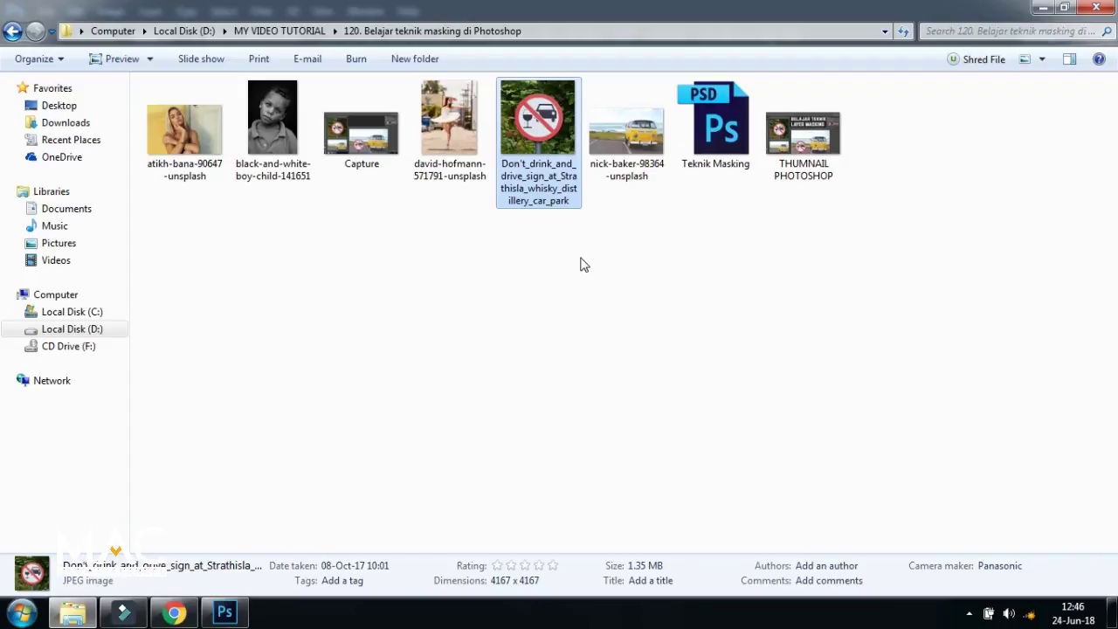
Switch via Photoshop to the browser's YouTube channel page tab.
click(224, 611)
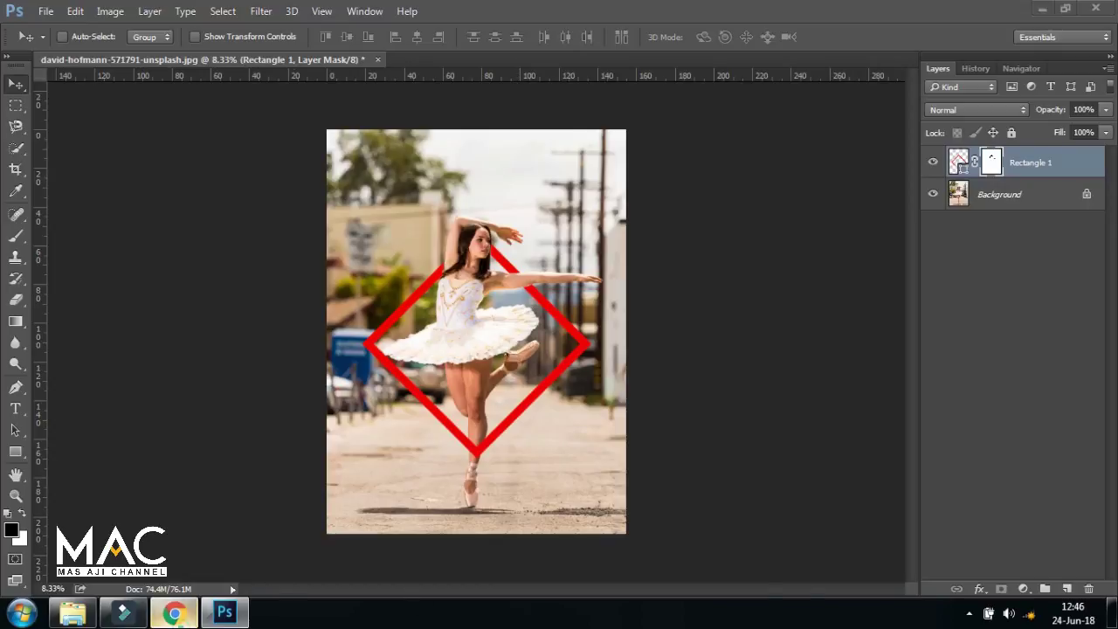
click(175, 611)
click(128, 8)
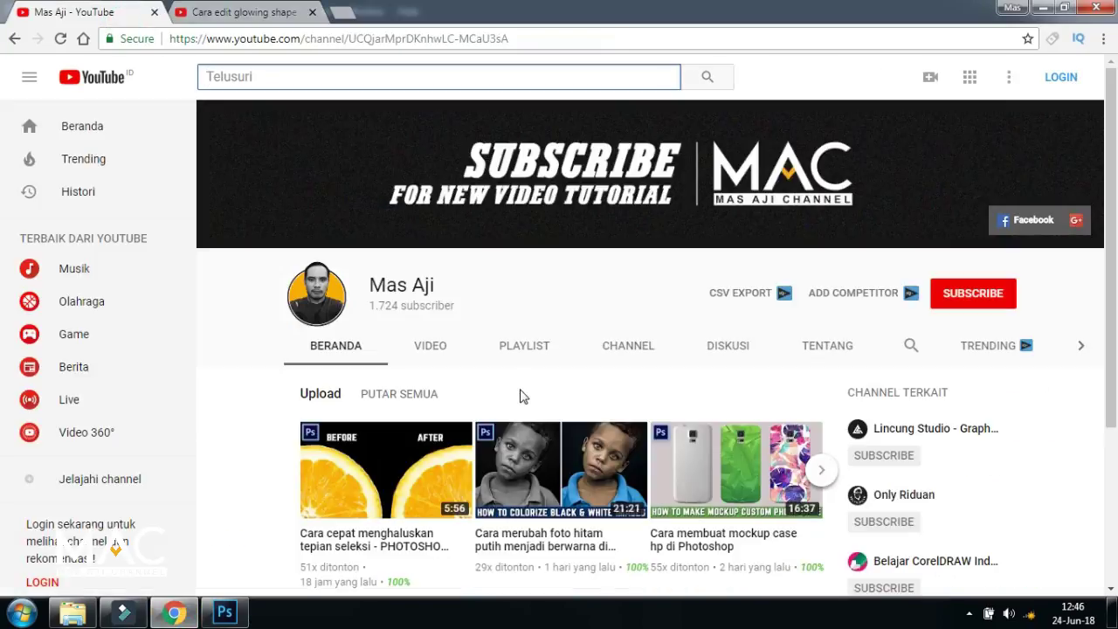
Flip between the channel tab and the 'Cara edit glowing shape di photoshop' video tab, ending on the video.
click(245, 12)
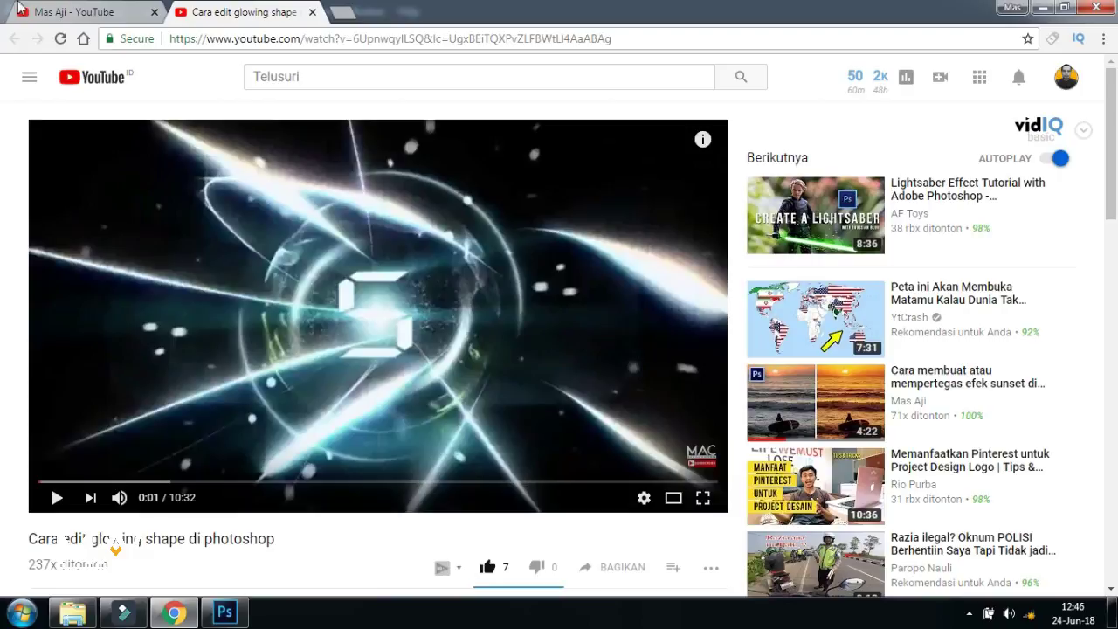
click(79, 12)
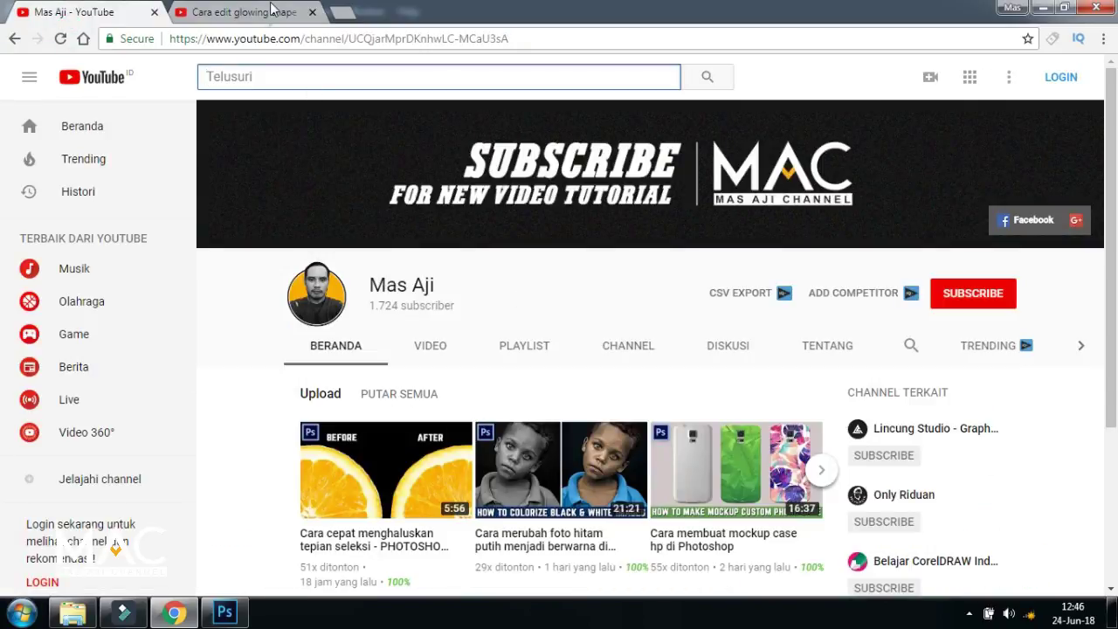
click(270, 10)
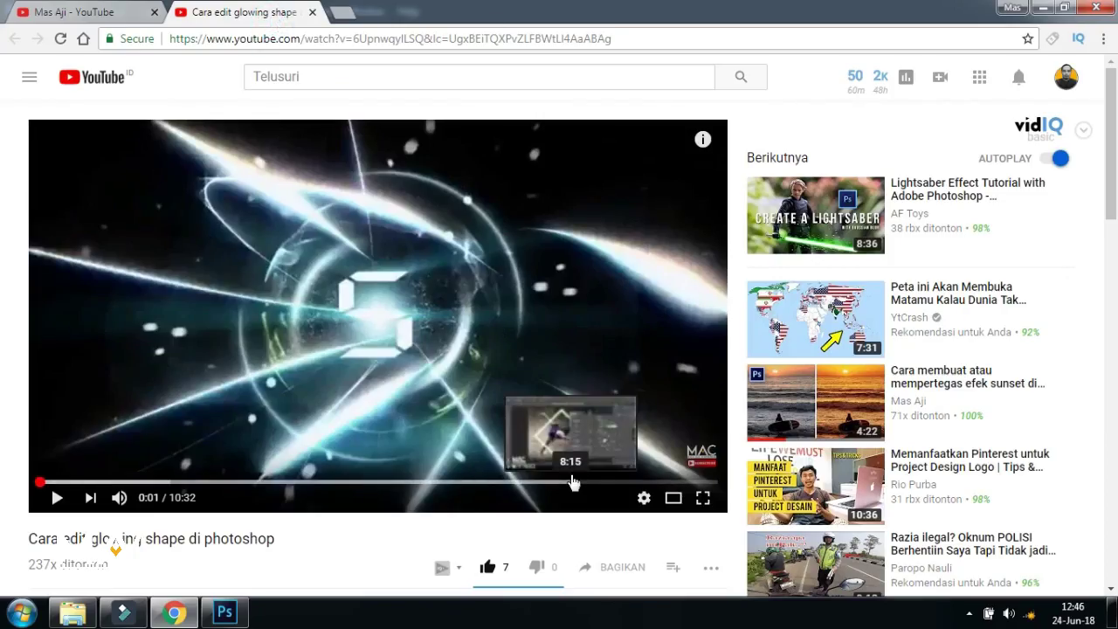